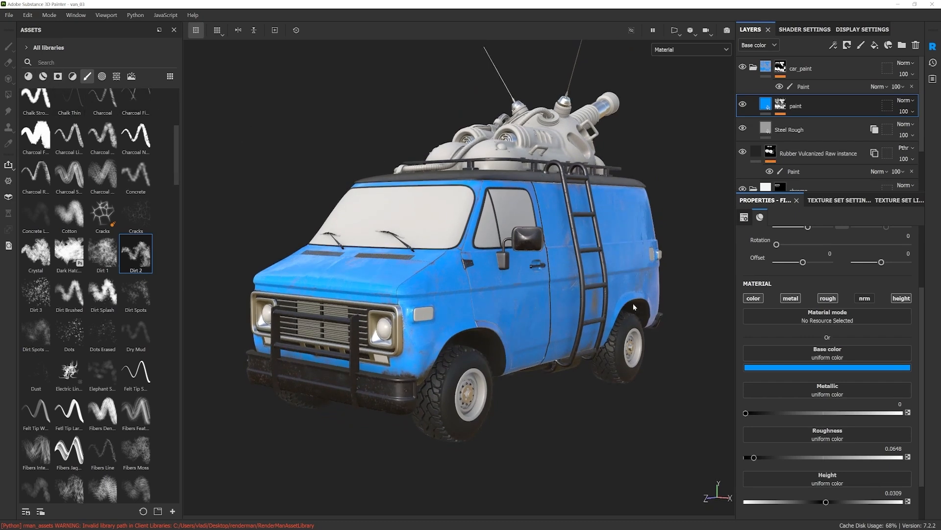
Step: Switch to the front wheel's texture set and collapse its tires layer group
{"action": "left_click_drag", "start_coordinate": [553, 295], "coordinate": [530, 293], "text": "alt"}
{"action": "middle_click_drag", "start_coordinate": [545, 317], "coordinate": [533, 254], "text": "alt"}
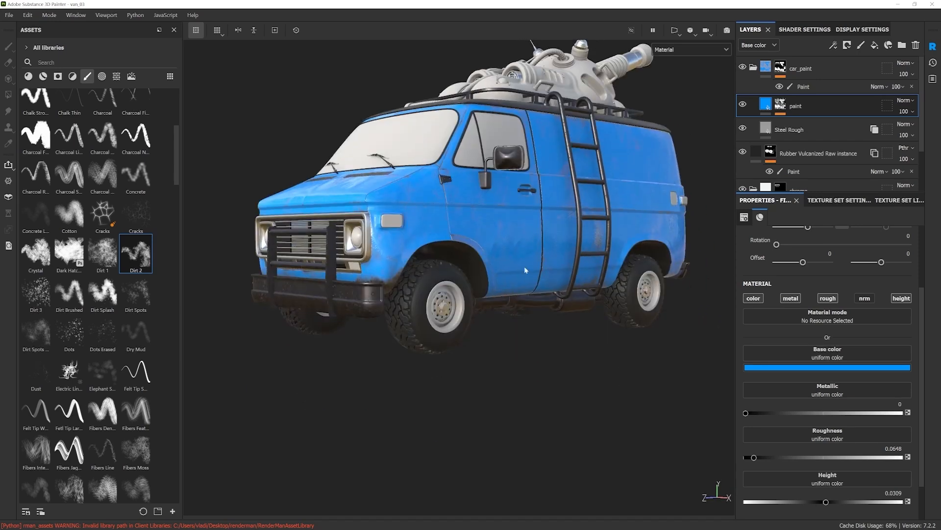
{"action": "scroll", "coordinate": [461, 316], "scroll_direction": "up", "scroll_amount": 3}
{"action": "left_click_drag", "start_coordinate": [465, 270], "coordinate": [442, 268], "text": "alt"}
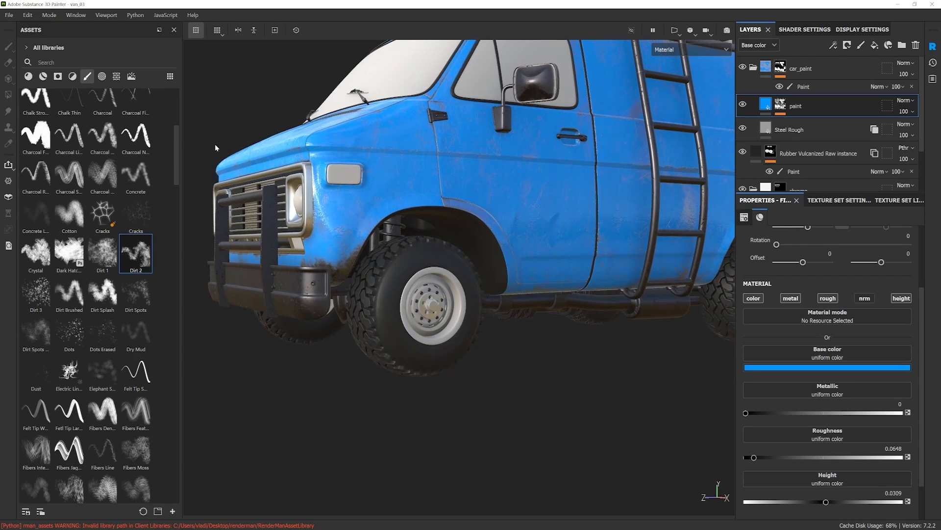
{"action": "mouse_move", "coordinate": [450, 290]}
{"action": "left_mouse_down", "text": "alt"}
{"action": "mouse_move", "coordinate": [432, 288]}
{"action": "mouse_move", "coordinate": [461, 296]}
{"action": "left_mouse_up", "text": "alt"}
{"action": "right_click_drag", "start_coordinate": [461, 296], "coordinate": [398, 290], "text": "shift"}
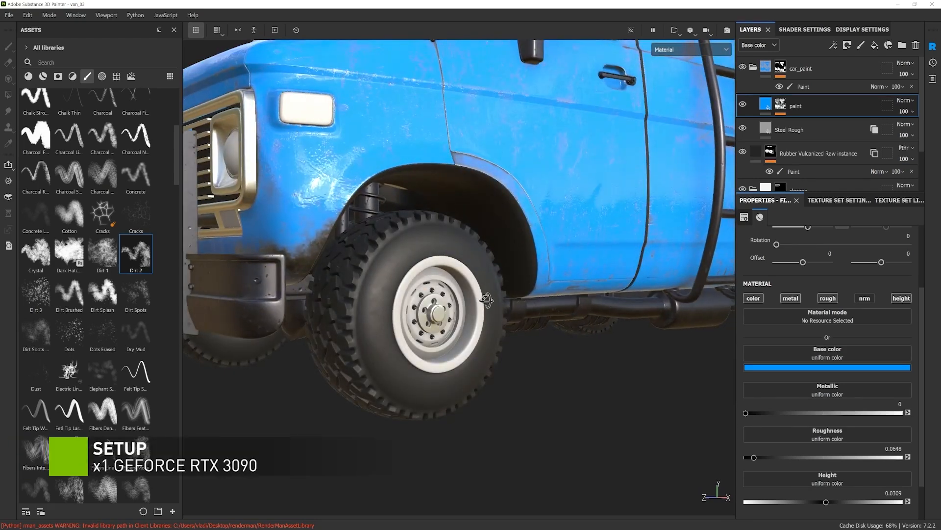
{"action": "left_click_drag", "start_coordinate": [482, 300], "coordinate": [455, 297], "text": "alt"}
{"action": "right_click", "coordinate": [445, 267], "text": "ctrl+alt"}
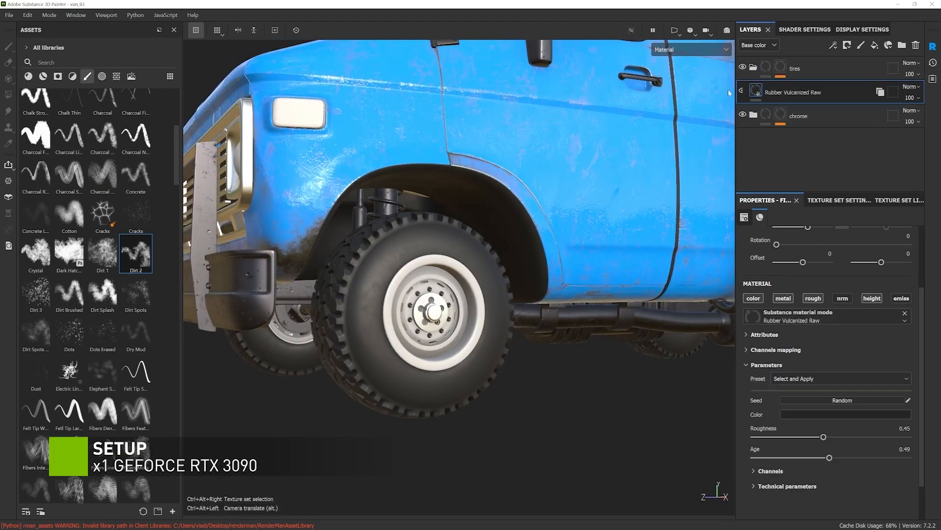
{"action": "left_click", "coordinate": [754, 67]}
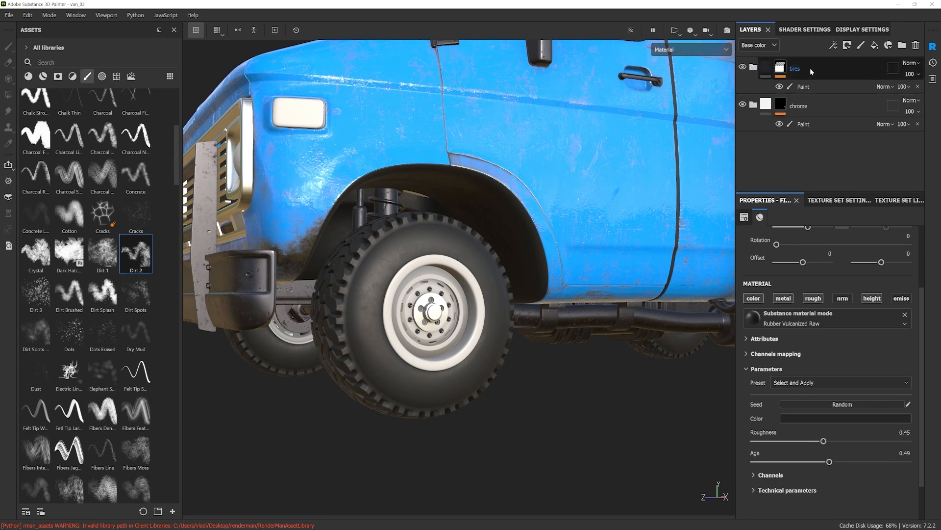
Step: Add the Steel Dark Aged smart material above the tires group in the wheel's layer stack
{"action": "left_click_drag", "start_coordinate": [434, 333], "coordinate": [456, 339], "text": "alt"}
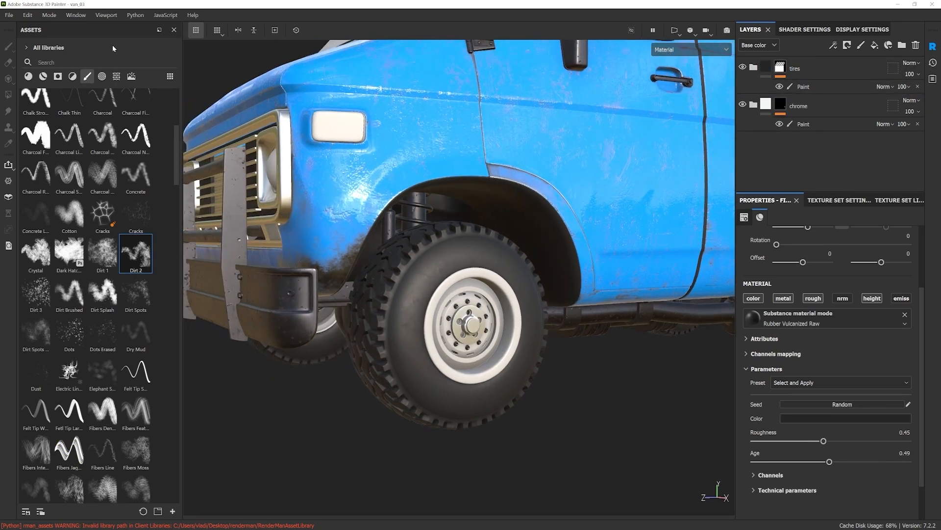
{"action": "left_click", "coordinate": [43, 77]}
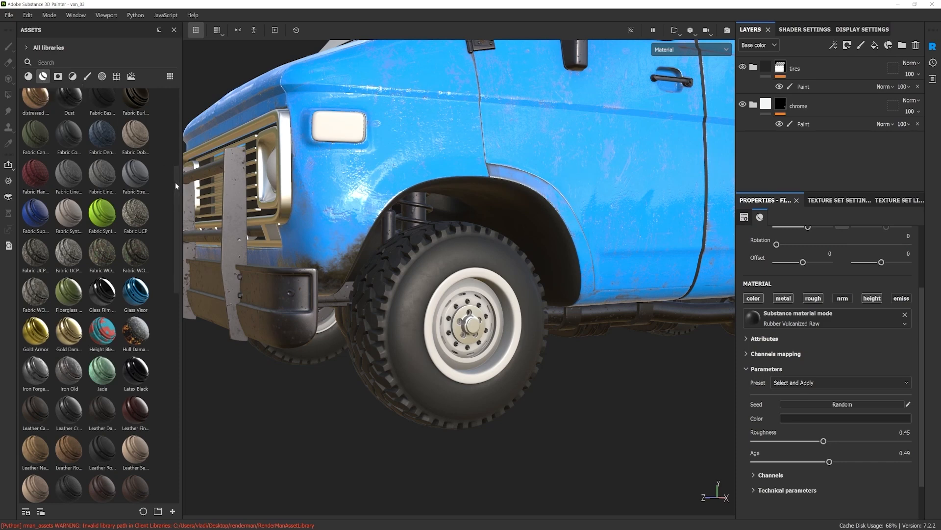
{"action": "scroll", "coordinate": [175, 181], "scroll_direction": "down", "scroll_amount": 1}
{"action": "left_click_drag", "start_coordinate": [175, 163], "coordinate": [186, 366]}
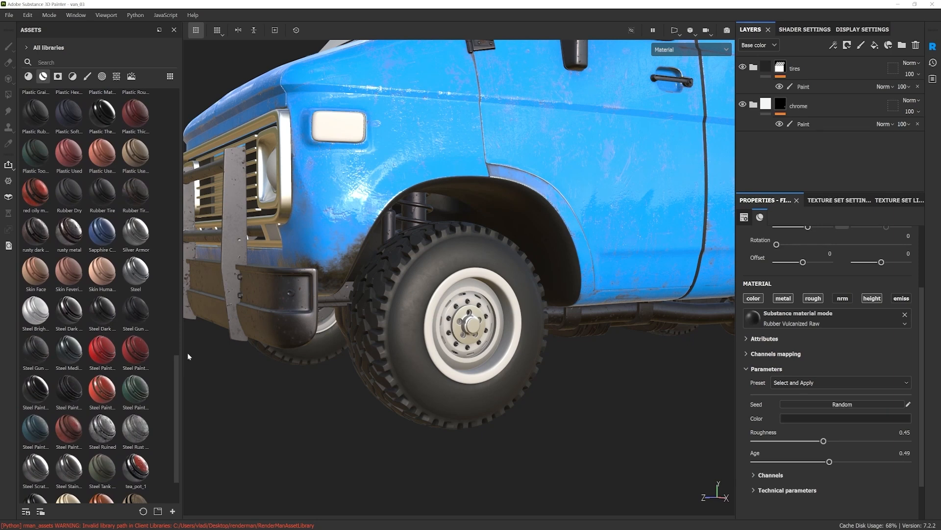
{"action": "mouse_move", "coordinate": [77, 311]}
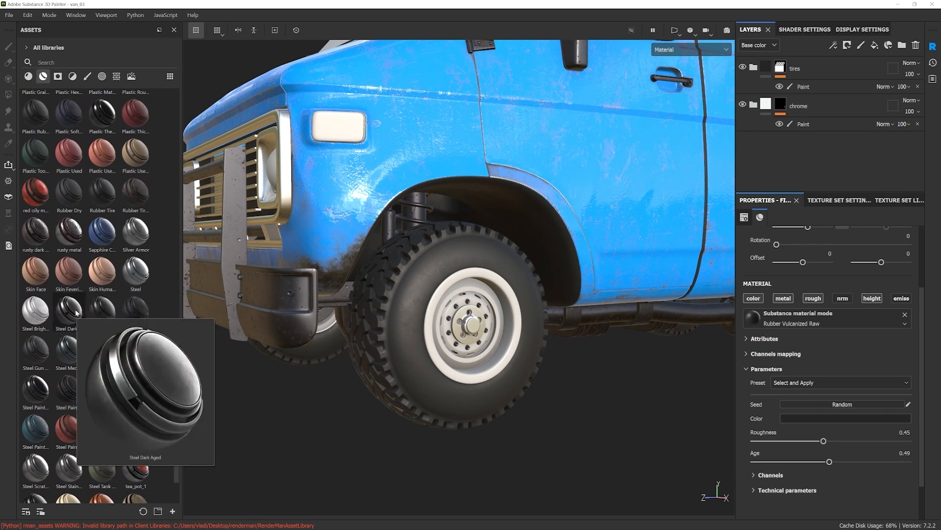
{"action": "left_click_drag", "start_coordinate": [77, 311], "coordinate": [797, 57]}
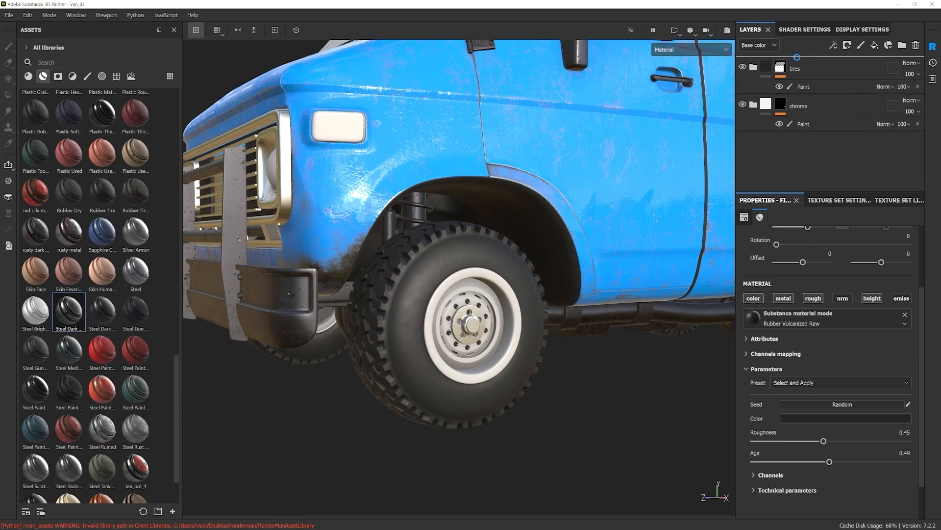
{"action": "left_click_drag", "start_coordinate": [532, 268], "coordinate": [556, 319], "text": "alt"}
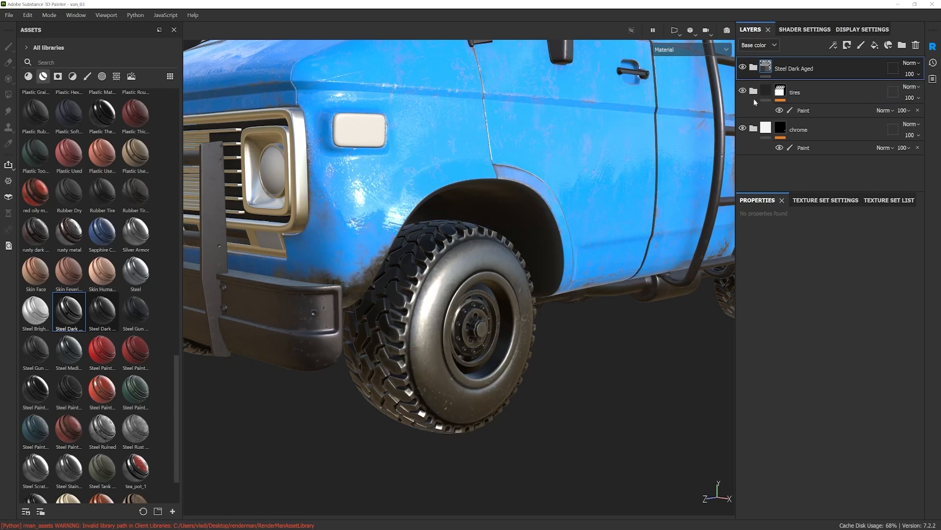
Step: Expand the Steel Dark Aged group, enlarge the layer stack area and examine the Scratches and Metal layers
{"action": "left_click", "coordinate": [754, 67]}
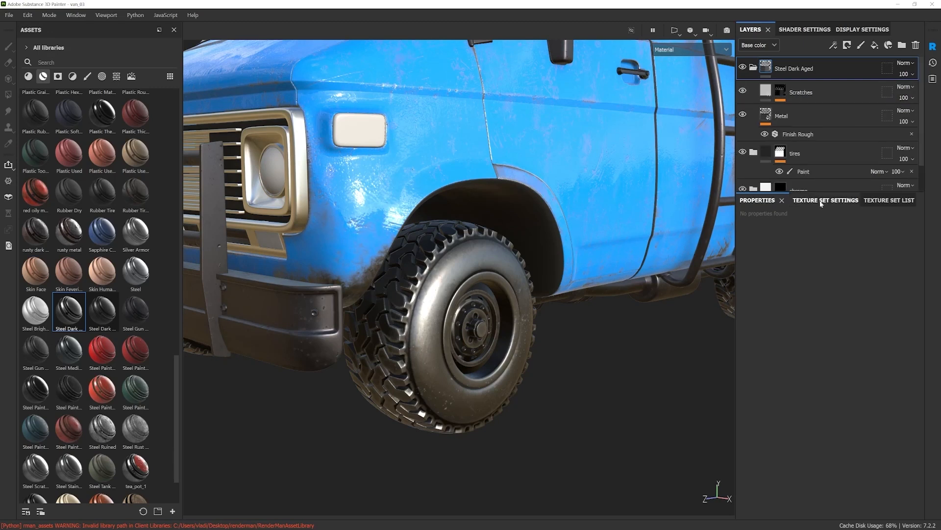
{"action": "left_click_drag", "start_coordinate": [820, 195], "coordinate": [818, 348]}
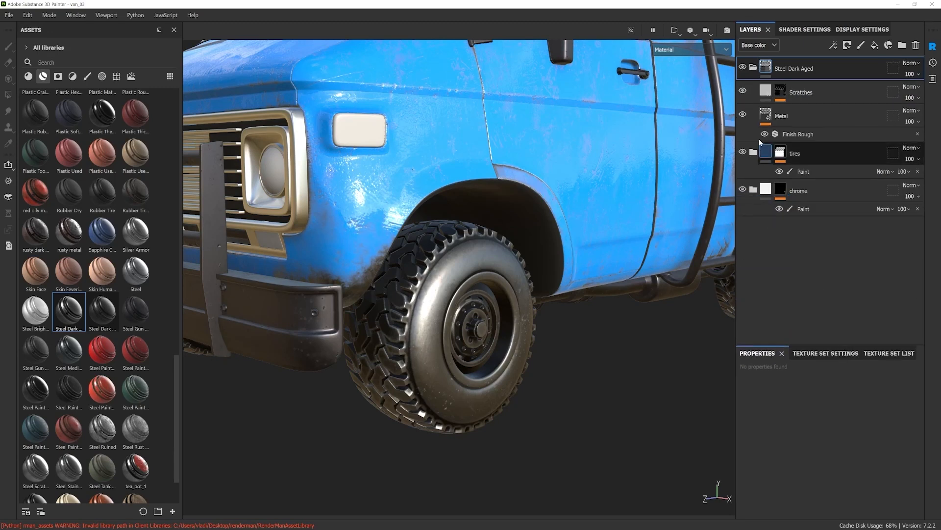
{"action": "left_click", "coordinate": [805, 96]}
{"action": "left_click", "coordinate": [814, 119]}
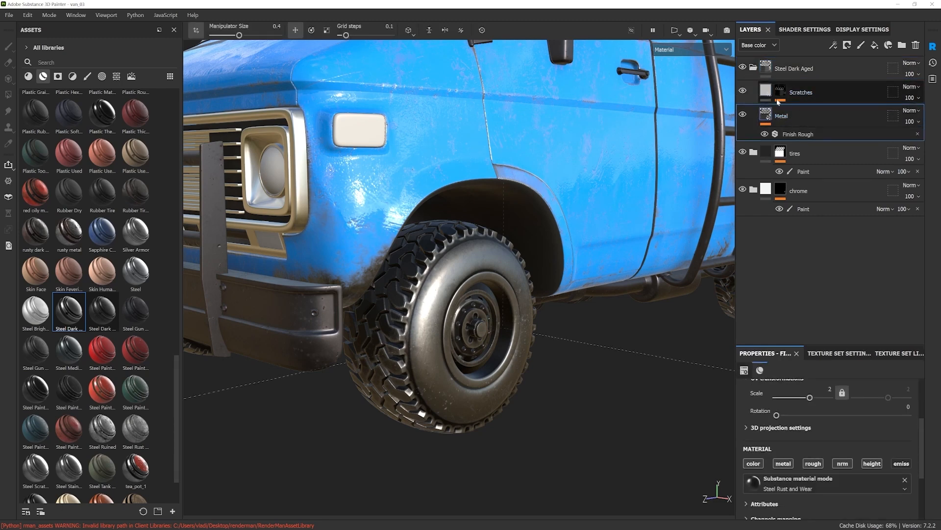
Step: Toggle the visibility of the Metal and Scratches layers to compare their effect on the wheel
{"action": "left_click", "coordinate": [744, 115]}
{"action": "left_click", "coordinate": [743, 115]}
{"action": "left_click", "coordinate": [743, 115]}
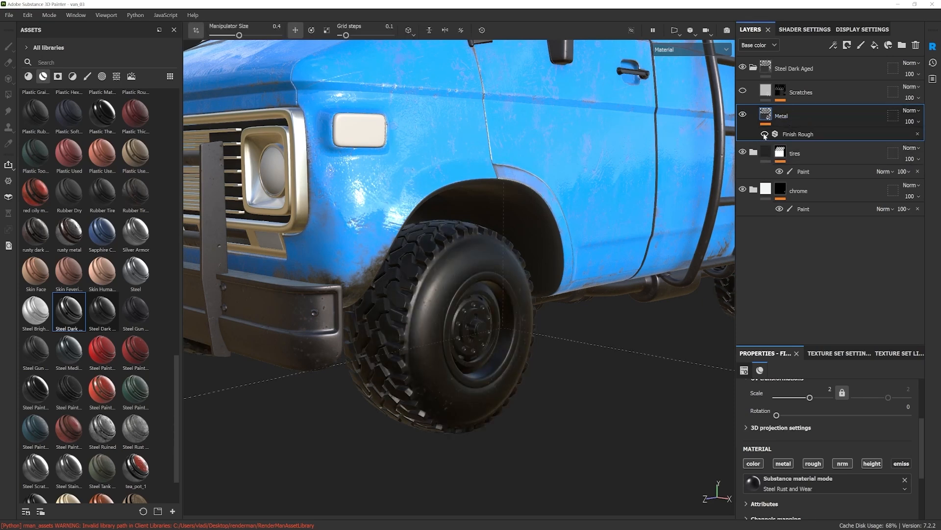
{"action": "left_click", "coordinate": [743, 91]}
{"action": "left_click", "coordinate": [743, 91]}
{"action": "left_click", "coordinate": [743, 91]}
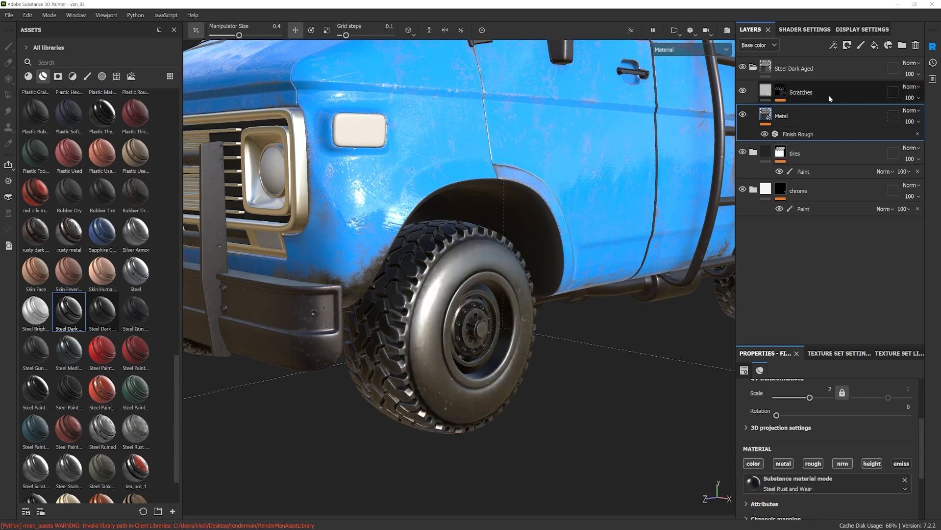
Step: Examine the Scratches layer's fill and mask, including the mask's Mask Editor and Dirt generators
{"action": "left_click", "coordinate": [765, 92]}
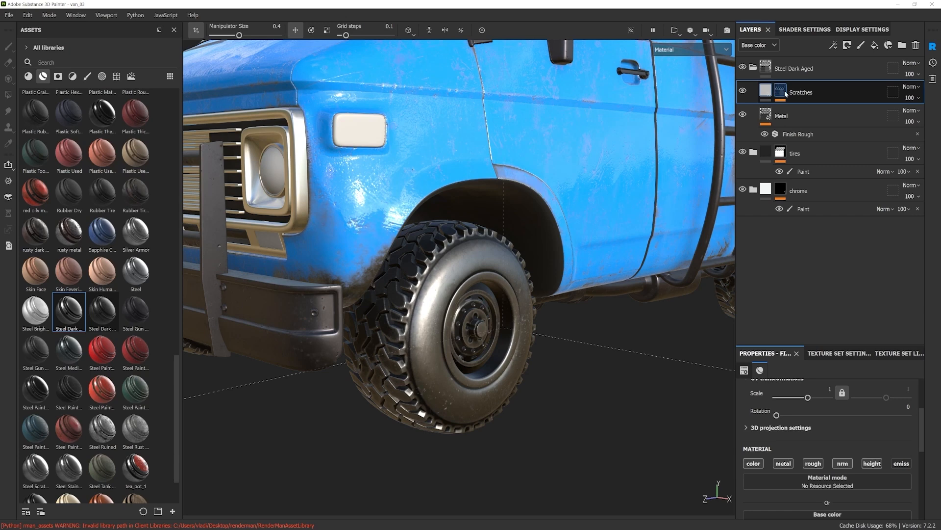
{"action": "left_click", "coordinate": [784, 92]}
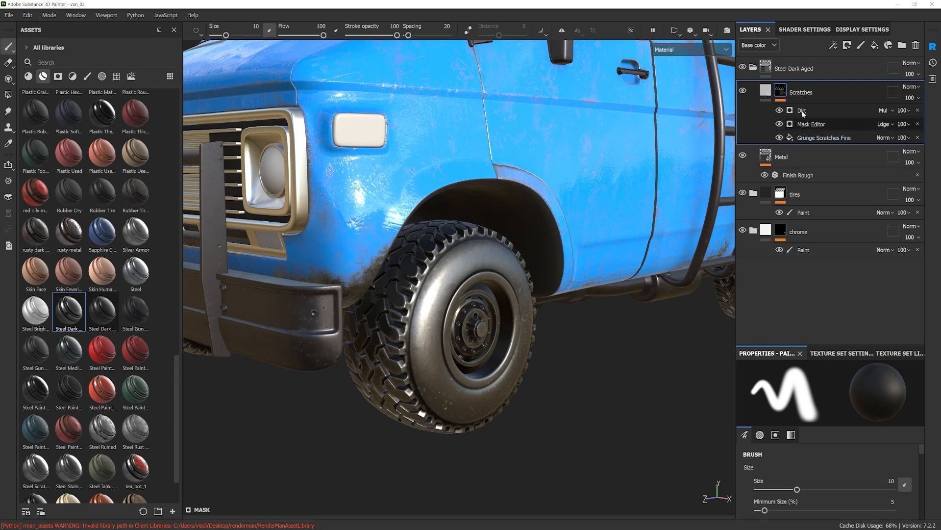
{"action": "left_click", "coordinate": [822, 118]}
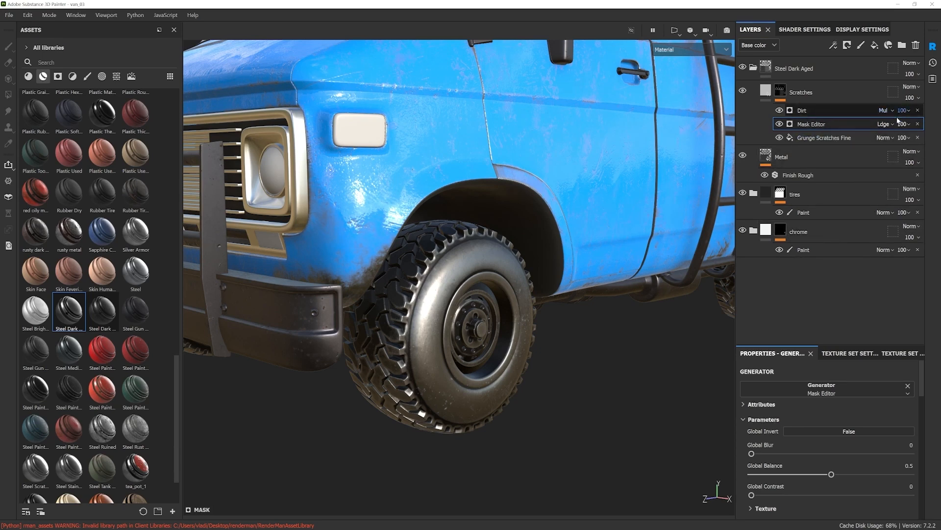
{"action": "left_click", "coordinate": [806, 110]}
Step: Hide and restore the Scratches mask's effects to compare how each changes the wheel
{"action": "left_click", "coordinate": [779, 124]}
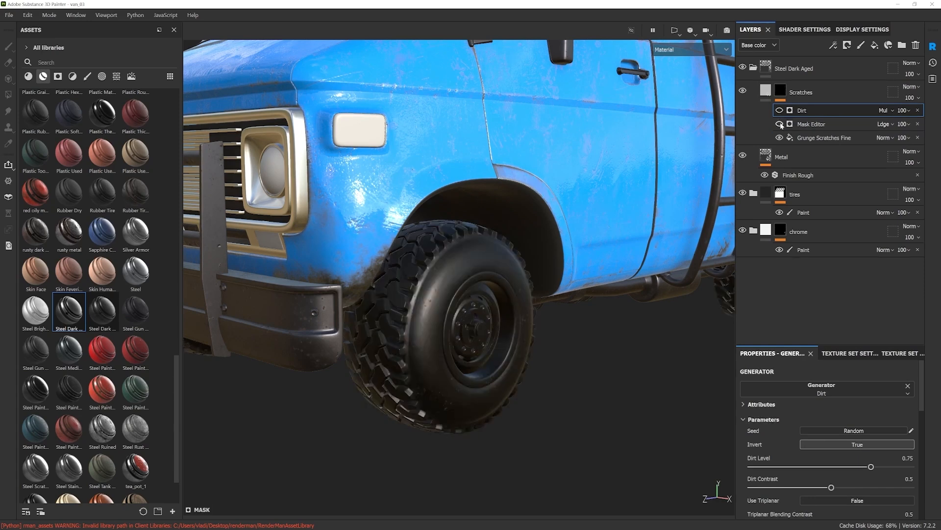
{"action": "left_click", "coordinate": [779, 138]}
{"action": "left_click", "coordinate": [780, 125]}
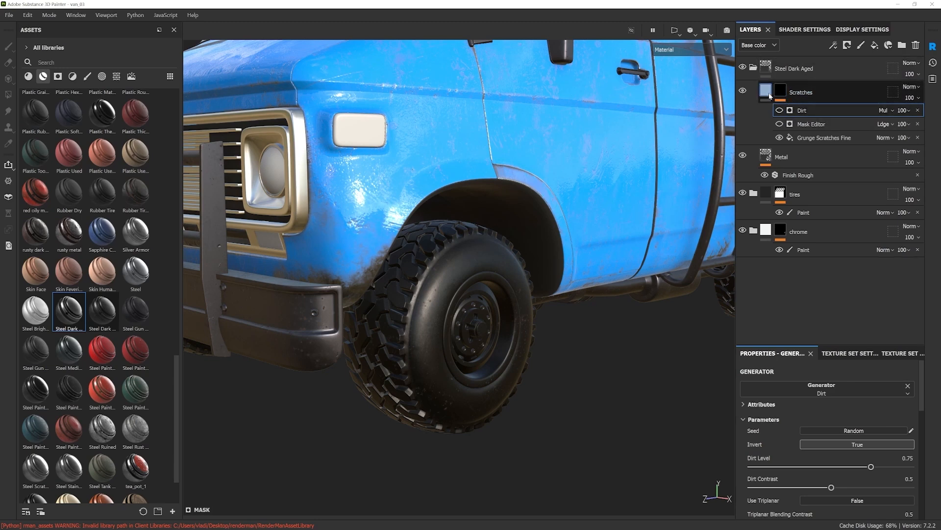
{"action": "left_click", "coordinate": [780, 125]}
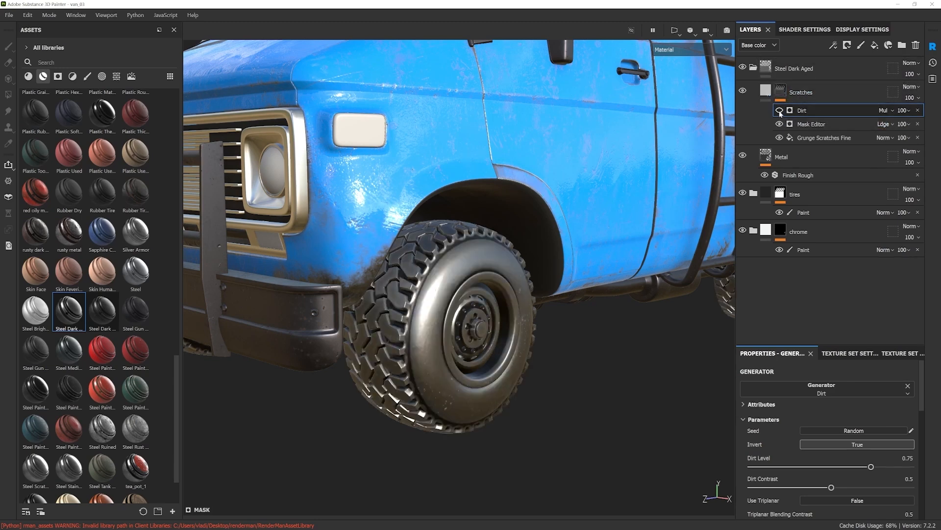
{"action": "mouse_move", "coordinate": [561, 293]}
{"action": "left_mouse_down", "text": "alt"}
{"action": "mouse_move", "coordinate": [507, 309]}
{"action": "mouse_move", "coordinate": [568, 292]}
{"action": "left_mouse_up", "text": "alt"}
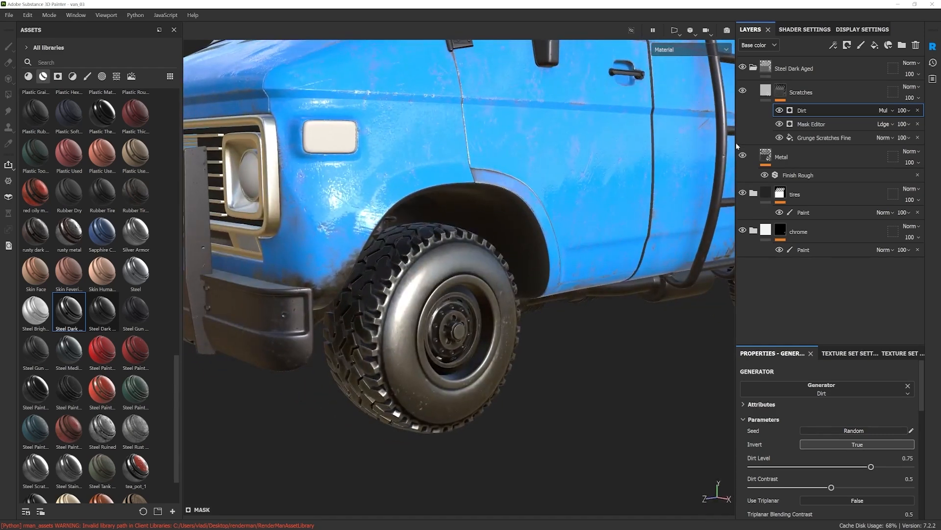
Step: Collapse the Steel Dark Aged group and give it a black mask with a Paint effect
{"action": "left_click", "coordinate": [753, 67]}
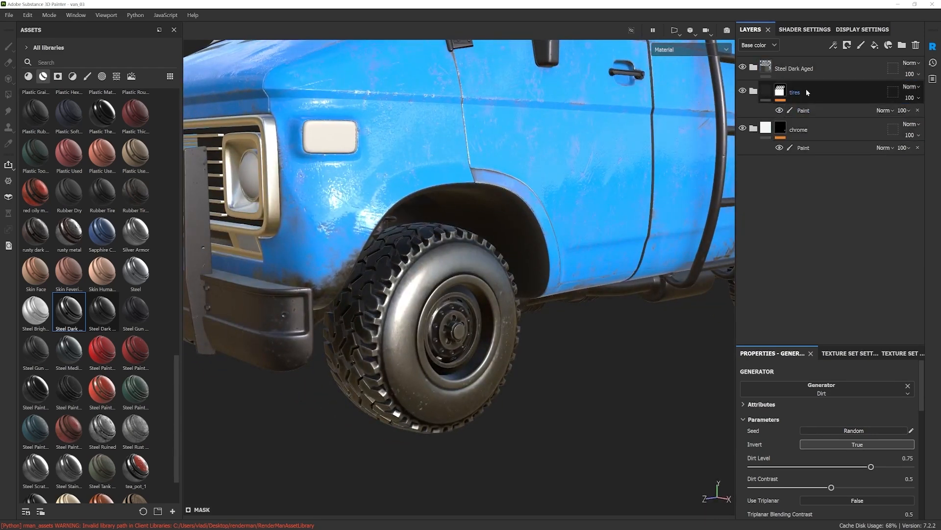
{"action": "left_click", "coordinate": [794, 67]}
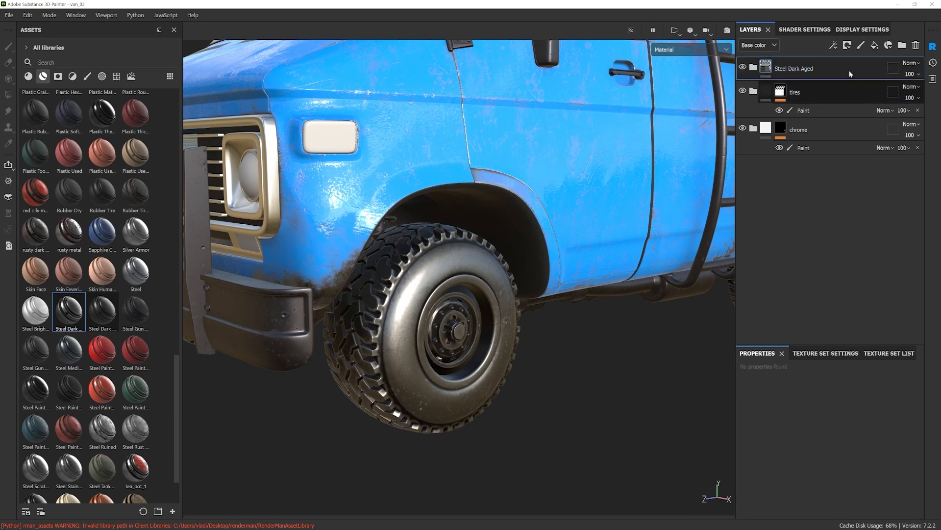
{"action": "right_click", "coordinate": [795, 68]}
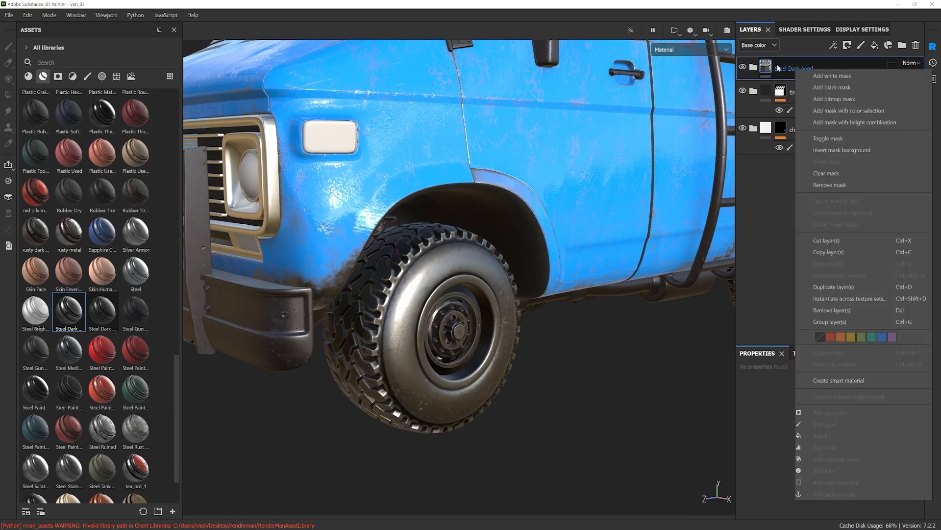
{"action": "left_click", "coordinate": [616, 236]}
{"action": "mouse_move", "coordinate": [422, 366]}
{"action": "left_mouse_down", "text": "alt"}
{"action": "mouse_move", "coordinate": [660, 305]}
{"action": "mouse_move", "coordinate": [395, 354]}
{"action": "mouse_move", "coordinate": [429, 352]}
{"action": "left_mouse_up", "text": "alt"}
{"action": "right_click", "coordinate": [784, 71]}
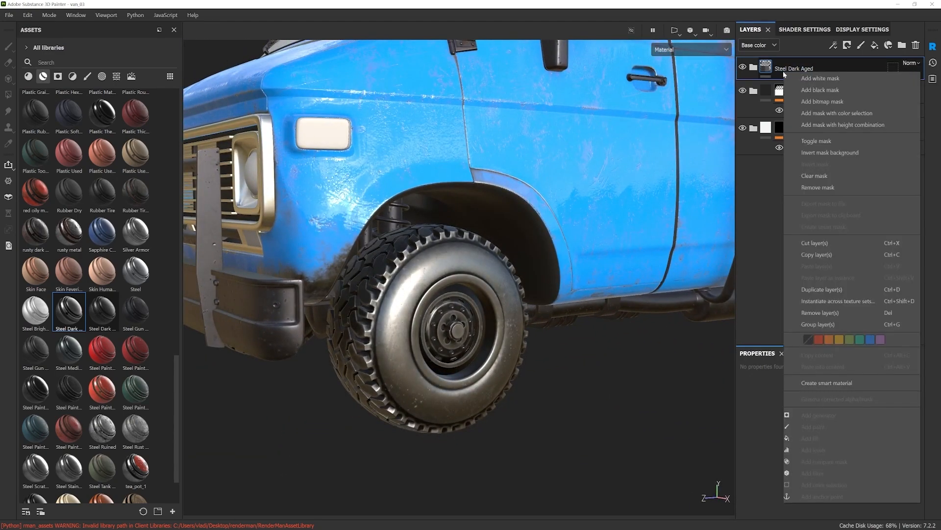
{"action": "left_click", "coordinate": [840, 88]}
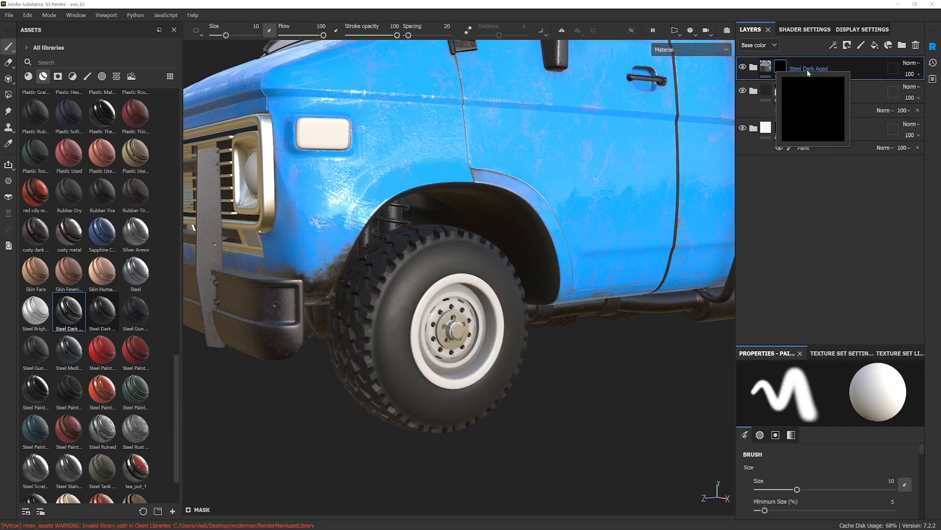
{"action": "right_click", "coordinate": [780, 67]}
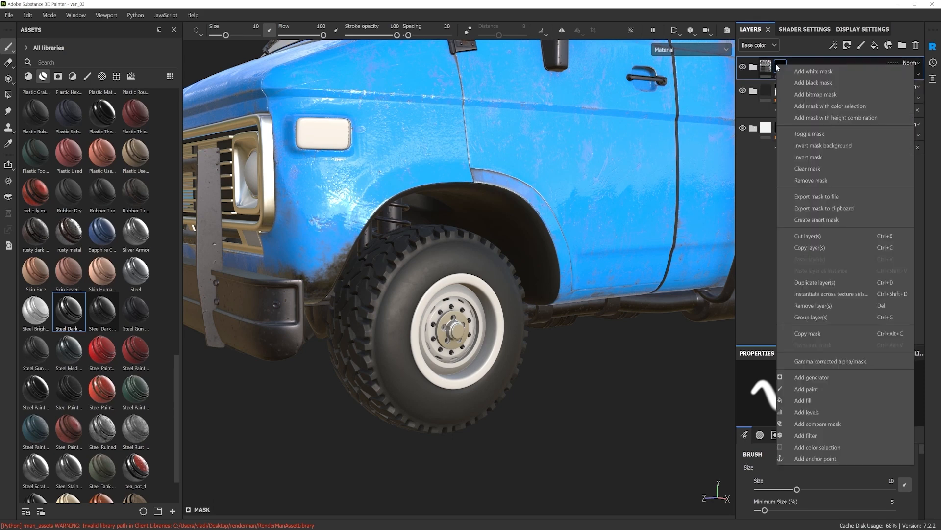
{"action": "left_click", "coordinate": [807, 388]}
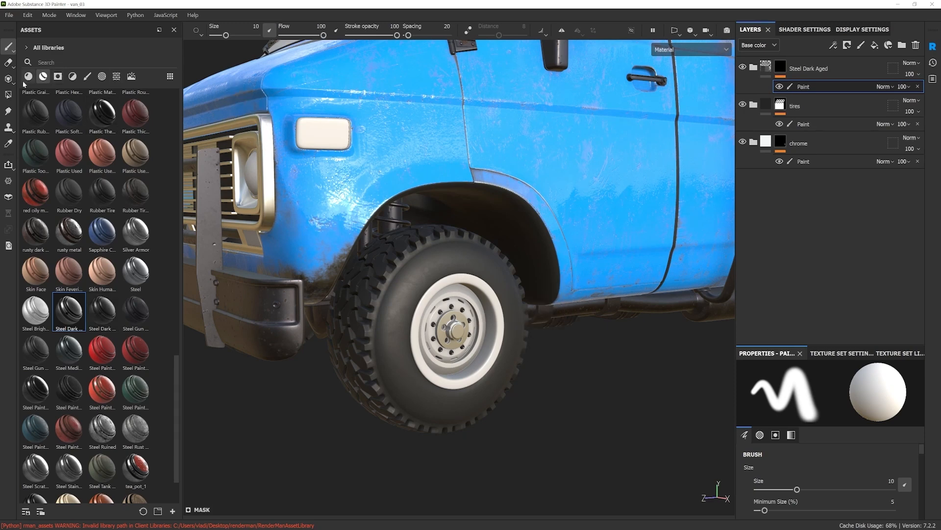
Step: Reveal the steel on the front wheel rim using Polygon Fill in mesh mode with value 1
{"action": "left_click", "coordinate": [9, 94]}
{"action": "left_click", "coordinate": [226, 31]}
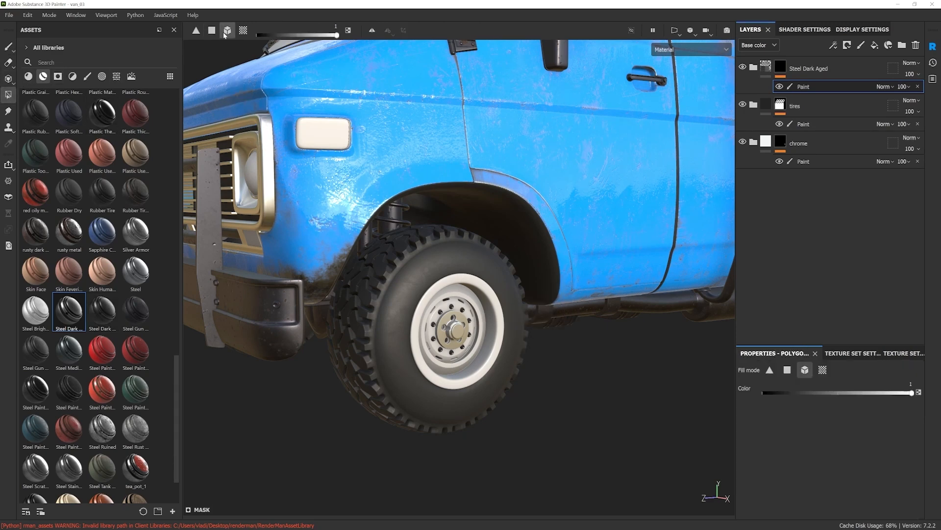
{"action": "left_click", "coordinate": [431, 313]}
Step: Fill the rear wheel rim in the same mask to reveal the steel there and check both wheels
{"action": "scroll", "coordinate": [494, 323], "scroll_direction": "down", "scroll_amount": 3}
{"action": "middle_click_drag", "start_coordinate": [706, 339], "coordinate": [569, 347], "text": "alt"}
{"action": "scroll", "coordinate": [569, 347], "scroll_direction": "up", "scroll_amount": 1}
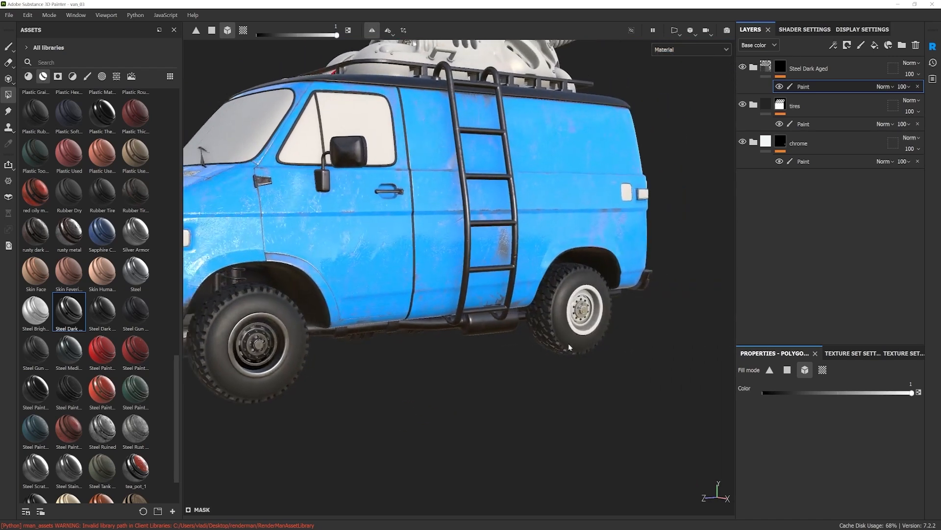
{"action": "scroll", "coordinate": [594, 309], "scroll_direction": "up", "scroll_amount": 2}
{"action": "left_click", "coordinate": [591, 293]}
{"action": "right_click_drag", "start_coordinate": [590, 293], "coordinate": [402, 313], "text": "alt"}
{"action": "middle_click_drag", "start_coordinate": [372, 321], "coordinate": [466, 326], "text": "alt"}
{"action": "right_click_drag", "start_coordinate": [461, 329], "coordinate": [357, 295], "text": "alt"}
{"action": "left_click_drag", "start_coordinate": [357, 295], "coordinate": [407, 278], "text": "alt"}
{"action": "middle_click_drag", "start_coordinate": [563, 308], "coordinate": [507, 313], "text": "alt"}
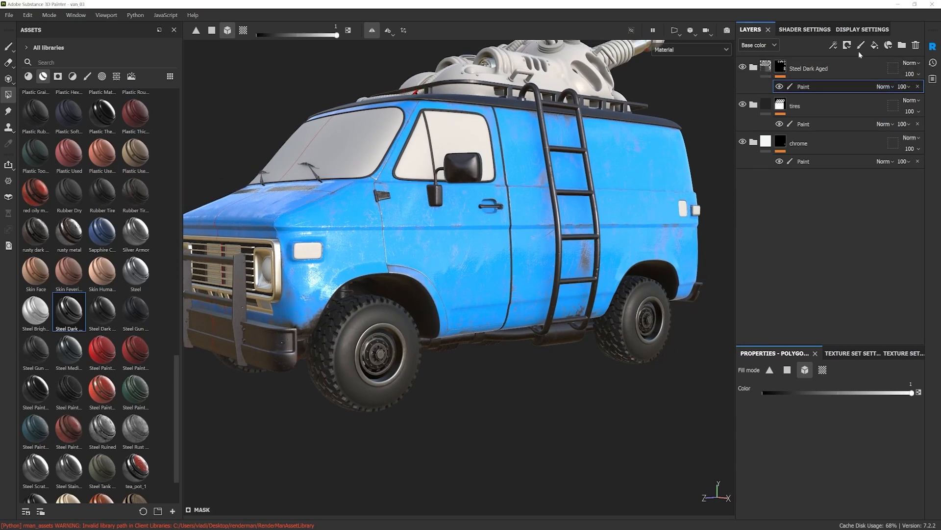
Step: Move the chrome group to the top of the layer stack, above Steel Dark Aged, and review the whole van
{"action": "left_click_drag", "start_coordinate": [811, 143], "coordinate": [808, 62]}
{"action": "left_click_drag", "start_coordinate": [456, 309], "coordinate": [517, 327], "text": "alt"}
{"action": "right_click_drag", "start_coordinate": [517, 327], "coordinate": [504, 322], "text": "alt"}
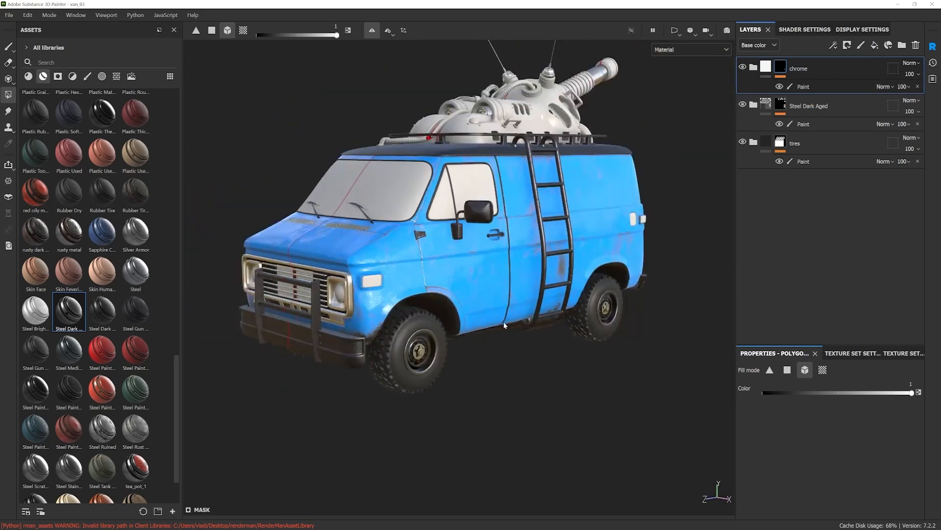
{"action": "middle_click_drag", "start_coordinate": [504, 322], "coordinate": [533, 321], "text": "alt"}
{"action": "mouse_move", "coordinate": [534, 321]}
{"action": "left_mouse_down", "text": "alt"}
{"action": "mouse_move", "coordinate": [520, 322]}
{"action": "mouse_move", "coordinate": [591, 333]}
{"action": "mouse_move", "coordinate": [537, 318]}
{"action": "left_mouse_up", "text": "alt"}
{"action": "left_click_drag", "start_coordinate": [636, 256], "coordinate": [560, 195], "text": "alt"}
{"action": "middle_click_drag", "start_coordinate": [603, 146], "coordinate": [565, 175], "text": "alt"}
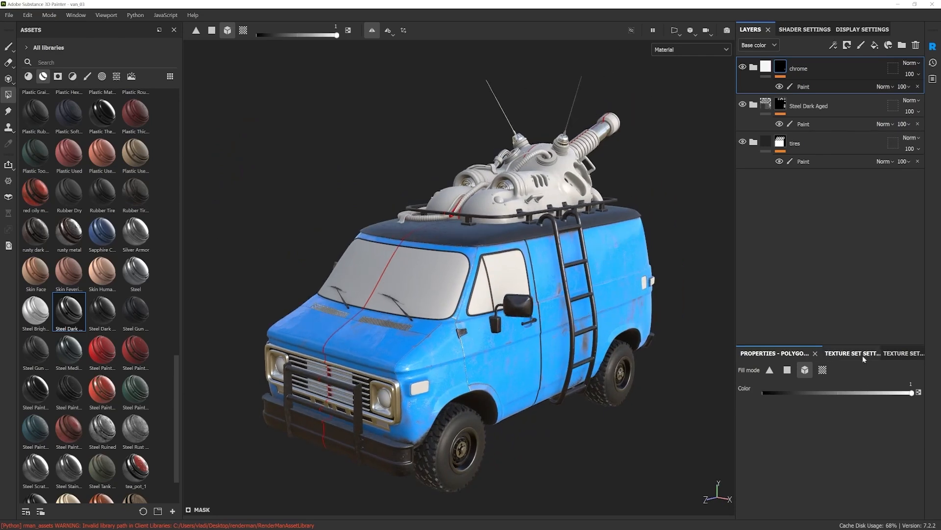
Step: Try the Steel Painted Scraped Green smart material on the roof machinery, check it, and undo it
{"action": "middle_click_drag", "start_coordinate": [581, 210], "coordinate": [569, 238], "text": "alt"}
{"action": "right_click_drag", "start_coordinate": [568, 238], "coordinate": [531, 181], "text": "alt"}
{"action": "middle_click_drag", "start_coordinate": [532, 182], "coordinate": [514, 234], "text": "alt"}
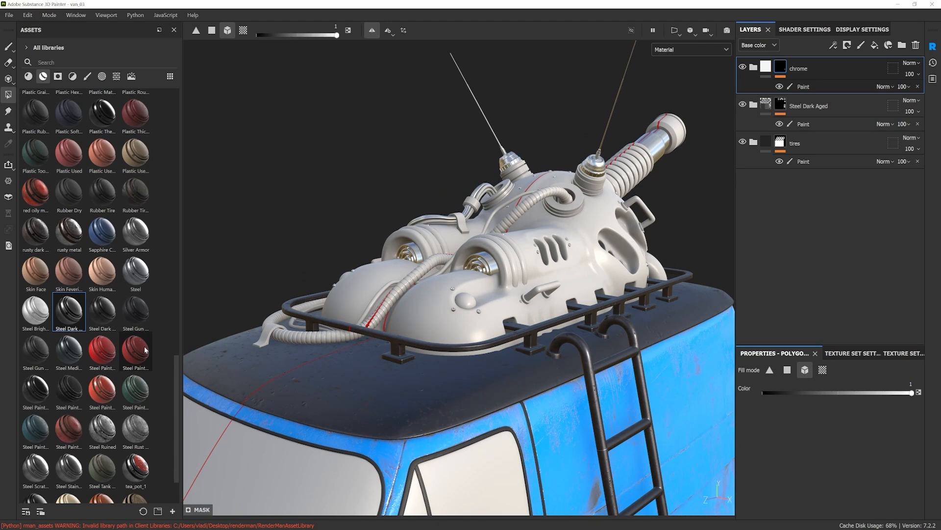
{"action": "mouse_move", "coordinate": [145, 350]}
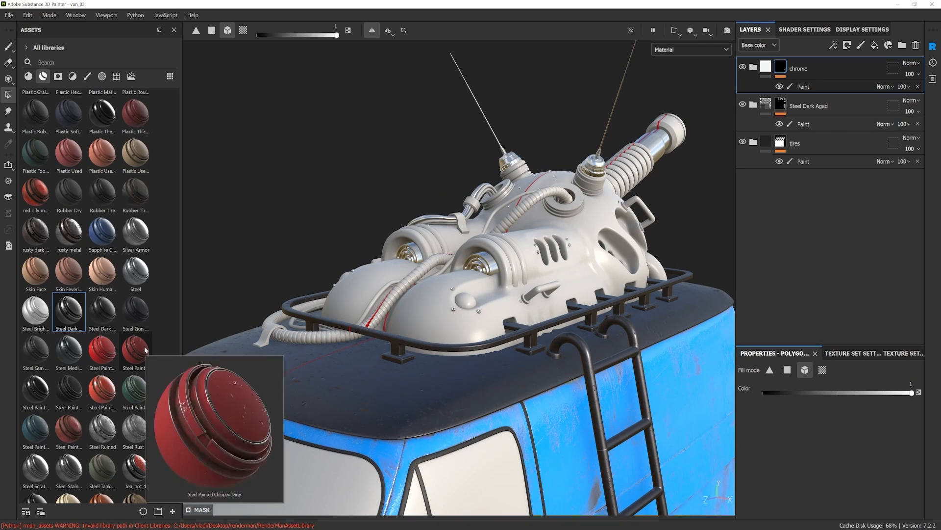
{"action": "scroll", "coordinate": [160, 306], "scroll_direction": "down", "scroll_amount": 2}
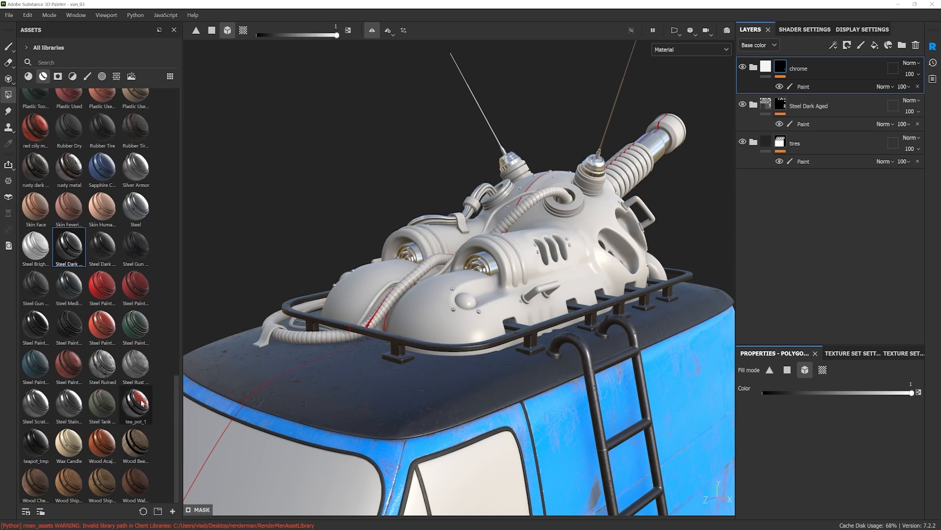
{"action": "mouse_move", "coordinate": [139, 328]}
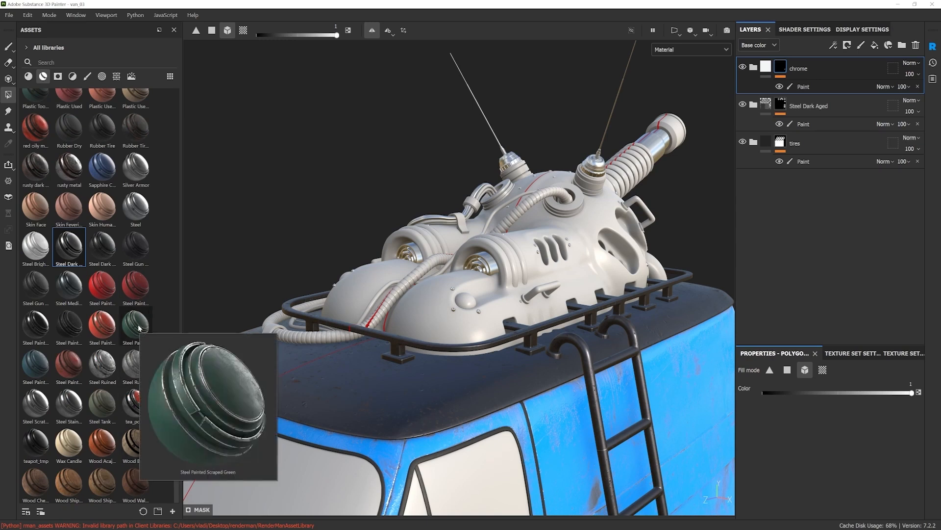
{"action": "mouse_move", "coordinate": [135, 324]}
{"action": "left_mouse_down"}
{"action": "mouse_move", "coordinate": [291, 245]}
{"action": "mouse_move", "coordinate": [444, 319]}
{"action": "mouse_move", "coordinate": [420, 314]}
{"action": "left_mouse_up"}
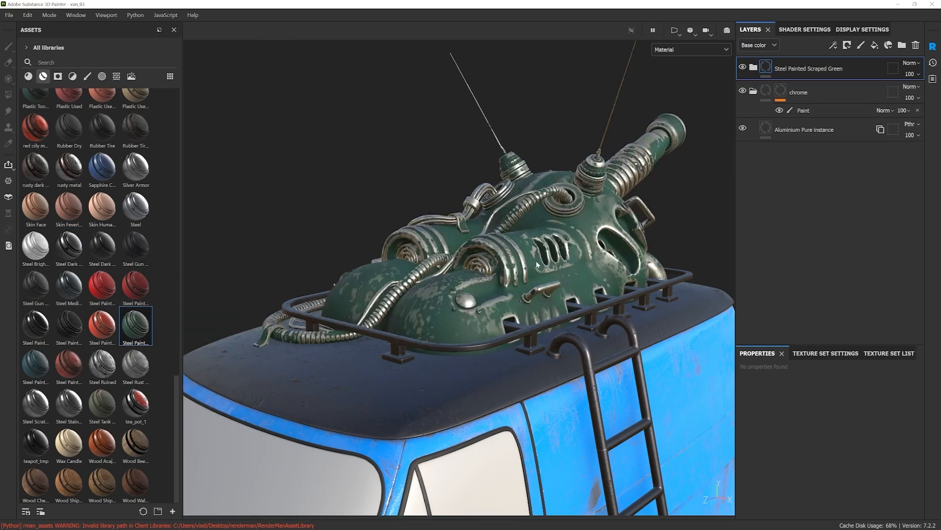
{"action": "mouse_move", "coordinate": [563, 258]}
{"action": "left_mouse_down", "text": "alt"}
{"action": "mouse_move", "coordinate": [539, 276]}
{"action": "mouse_move", "coordinate": [566, 275]}
{"action": "left_mouse_up", "text": "alt"}
{"action": "scroll", "coordinate": [566, 274], "scroll_direction": "down", "scroll_amount": 4}
{"action": "scroll", "coordinate": [540, 259], "scroll_direction": "up", "scroll_amount": 5}
{"action": "mouse_move", "coordinate": [520, 246]}
{"action": "left_mouse_down", "text": "alt"}
{"action": "mouse_move", "coordinate": [513, 253]}
{"action": "mouse_move", "coordinate": [531, 304]}
{"action": "mouse_move", "coordinate": [524, 266]}
{"action": "left_mouse_up", "text": "alt"}
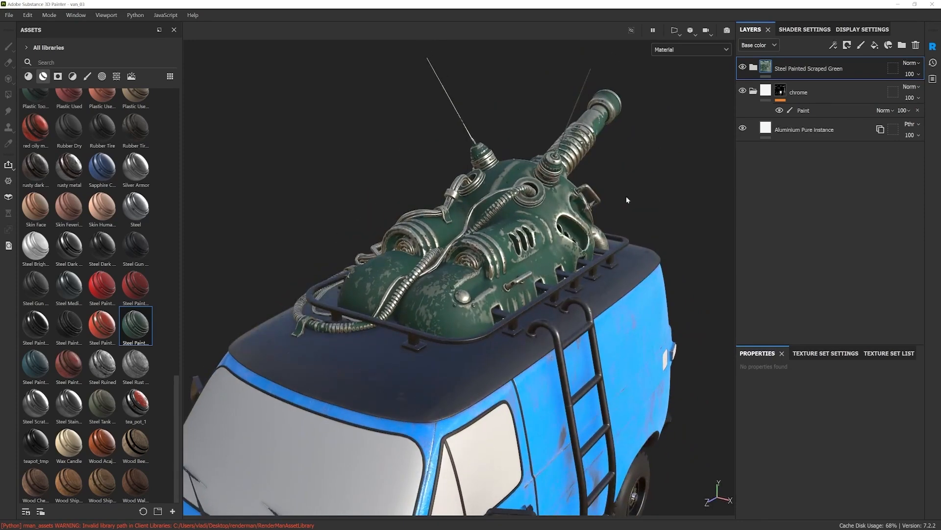
{"action": "key", "text": "ctrl+z"}
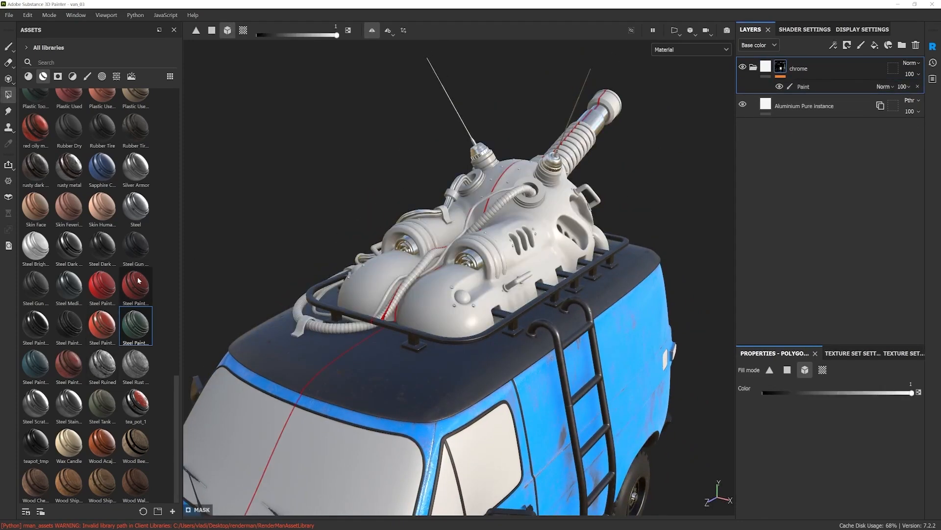
Step: Apply the Steel Painted Chipped Dirty smart material to the roof machinery and place its group below the chrome group
{"action": "mouse_move", "coordinate": [138, 281]}
{"action": "left_mouse_down"}
{"action": "mouse_move", "coordinate": [372, 306]}
{"action": "mouse_move", "coordinate": [432, 309]}
{"action": "mouse_move", "coordinate": [434, 296]}
{"action": "mouse_move", "coordinate": [357, 280]}
{"action": "mouse_move", "coordinate": [315, 307]}
{"action": "mouse_move", "coordinate": [378, 336]}
{"action": "mouse_move", "coordinate": [480, 290]}
{"action": "mouse_move", "coordinate": [512, 343]}
{"action": "mouse_move", "coordinate": [677, 152]}
{"action": "left_mouse_up"}
{"action": "left_click", "coordinate": [756, 91]}
{"action": "mouse_move", "coordinate": [824, 69]}
{"action": "left_mouse_down"}
{"action": "mouse_move", "coordinate": [842, 142]}
{"action": "mouse_move", "coordinate": [831, 127]}
{"action": "left_mouse_up"}
Step: Expand the Steel Painted Chipped Dirty group and toggle its layers' visibility to examine what Sharpen, Rust and Paint contribute
{"action": "left_click", "coordinate": [753, 105]}
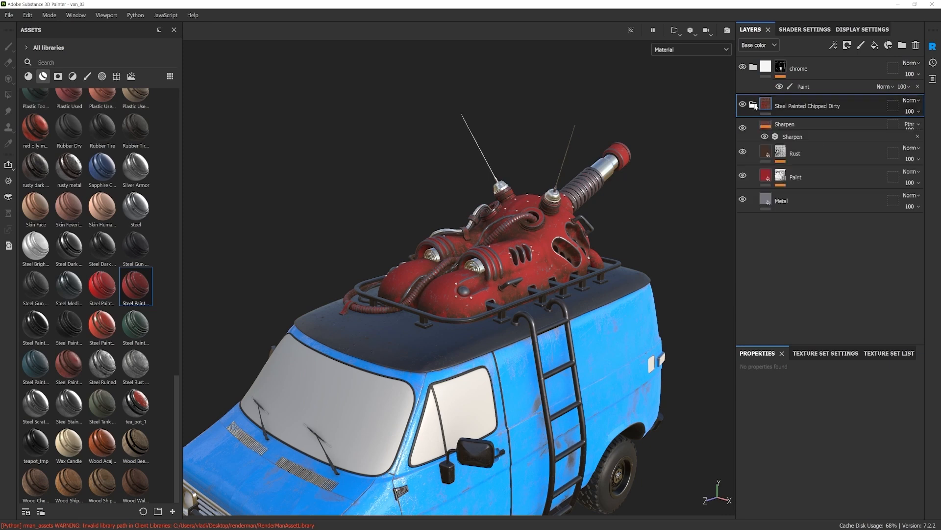
{"action": "left_click", "coordinate": [743, 128]}
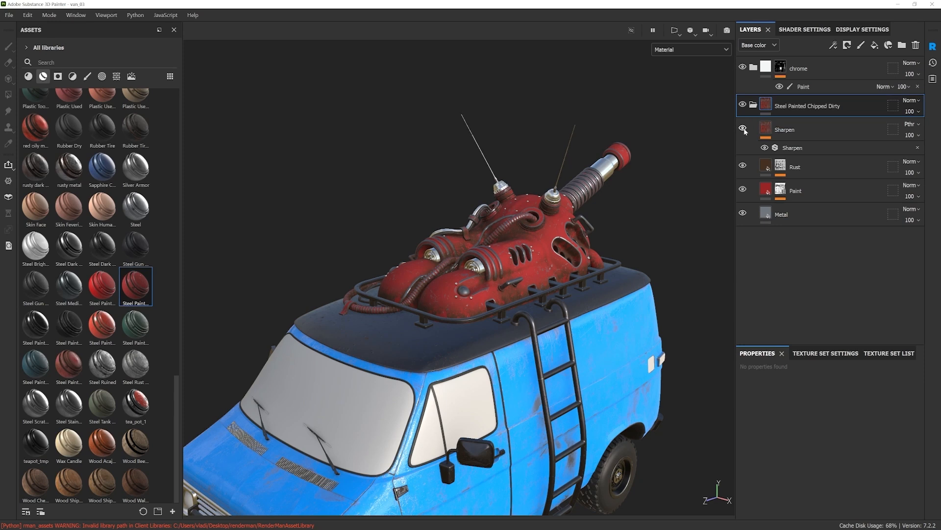
{"action": "left_click", "coordinate": [811, 133]}
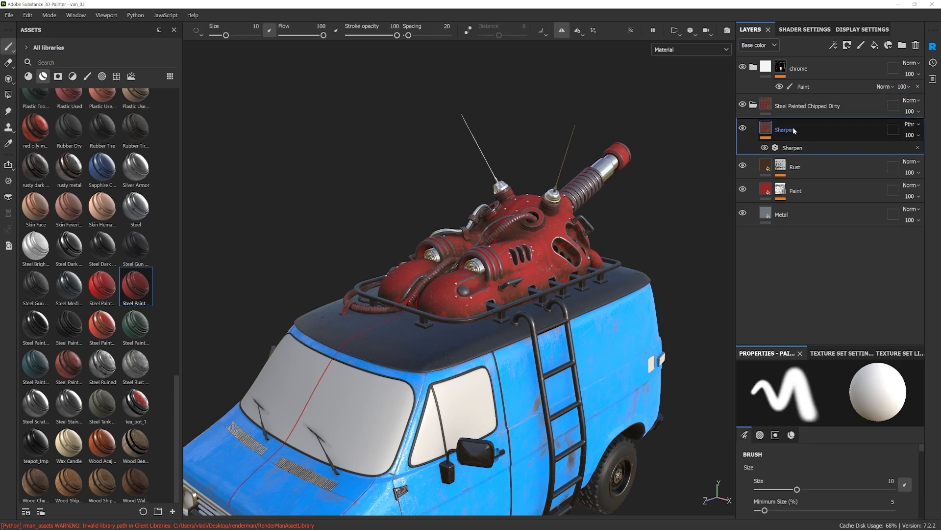
{"action": "left_click", "coordinate": [779, 148]}
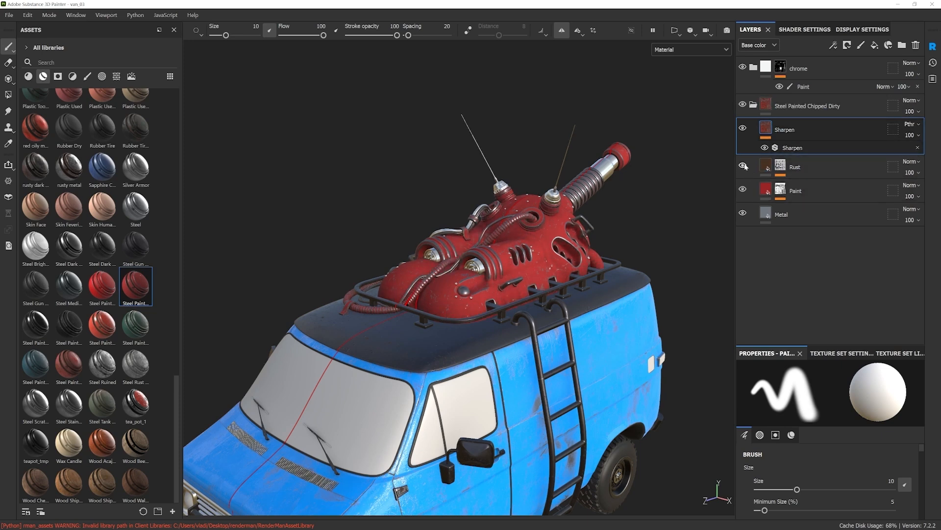
{"action": "left_click", "coordinate": [763, 192]}
{"action": "left_click", "coordinate": [743, 189]}
{"action": "left_click", "coordinate": [743, 189]}
{"action": "left_click_drag", "start_coordinate": [594, 347], "coordinate": [460, 382], "text": "alt"}
{"action": "scroll", "coordinate": [450, 229], "scroll_direction": "up", "scroll_amount": 5}
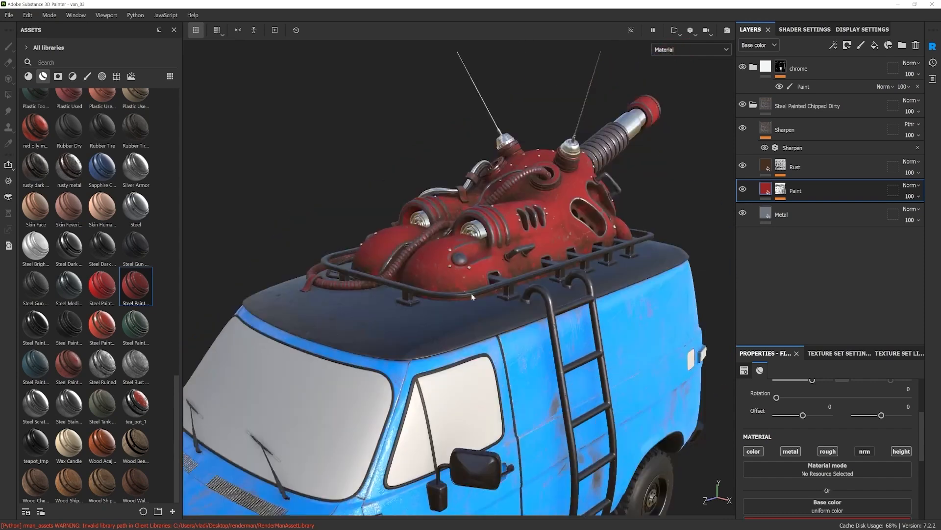
{"action": "left_click", "coordinate": [743, 166]}
{"action": "left_click", "coordinate": [742, 166]}
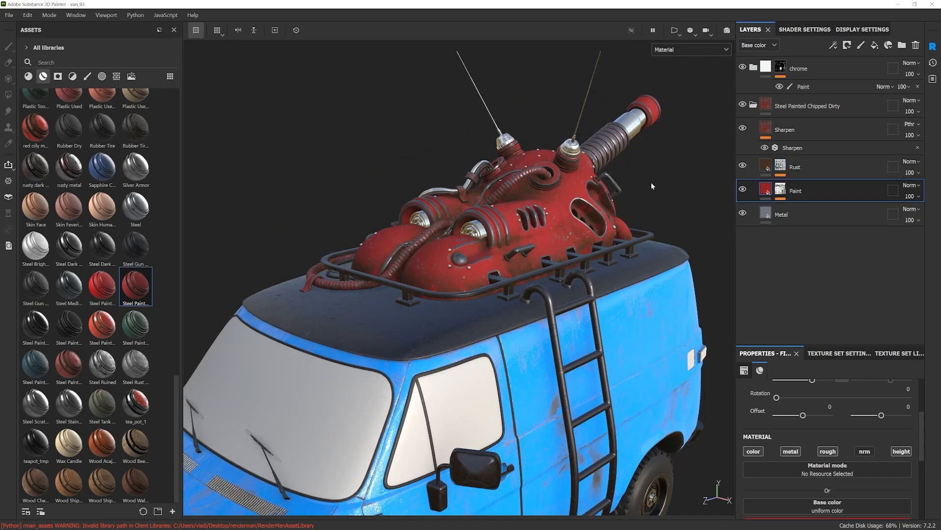
{"action": "left_click_drag", "start_coordinate": [508, 259], "coordinate": [510, 211], "text": "alt"}
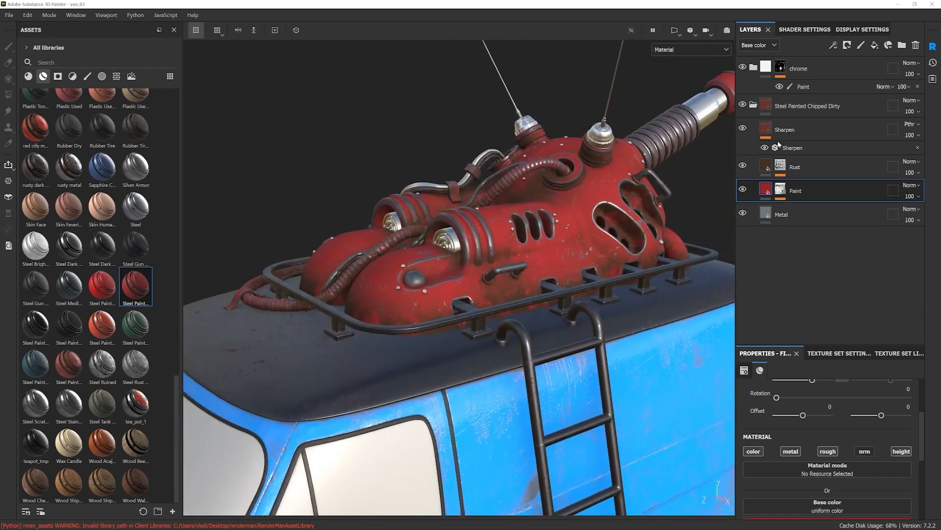
Step: Open the Mask Editor generator on the Rust layer's mask and enlarge the area showing its parameters
{"action": "left_click", "coordinate": [780, 164]}
{"action": "key", "text": "4"}
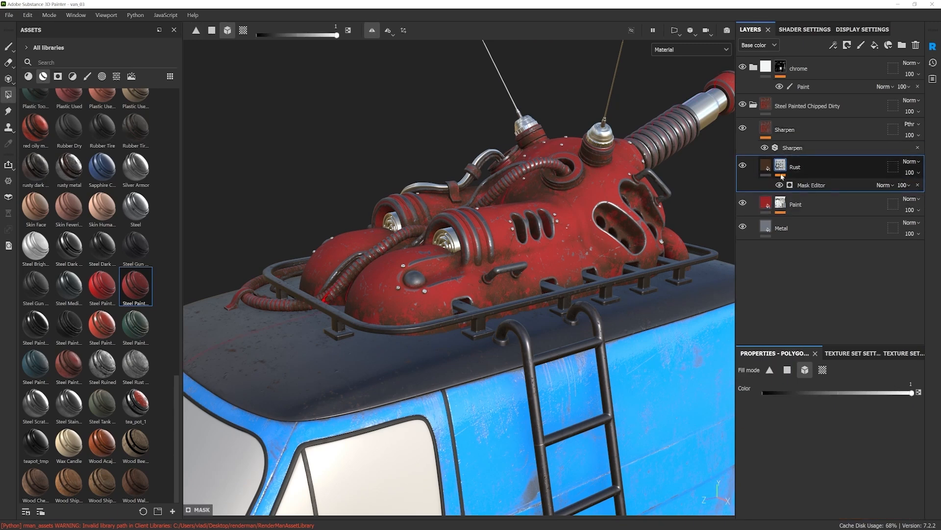
{"action": "left_click", "coordinate": [809, 185]}
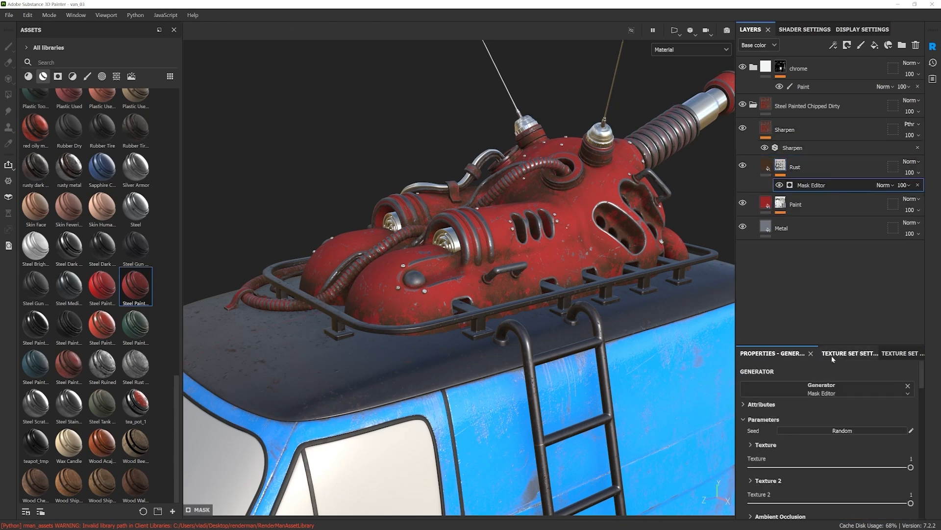
{"action": "left_click_drag", "start_coordinate": [825, 342], "coordinate": [826, 227]}
{"action": "scroll", "coordinate": [804, 414], "scroll_direction": "down", "scroll_amount": 4}
{"action": "scroll", "coordinate": [803, 415], "scroll_direction": "up", "scroll_amount": 4}
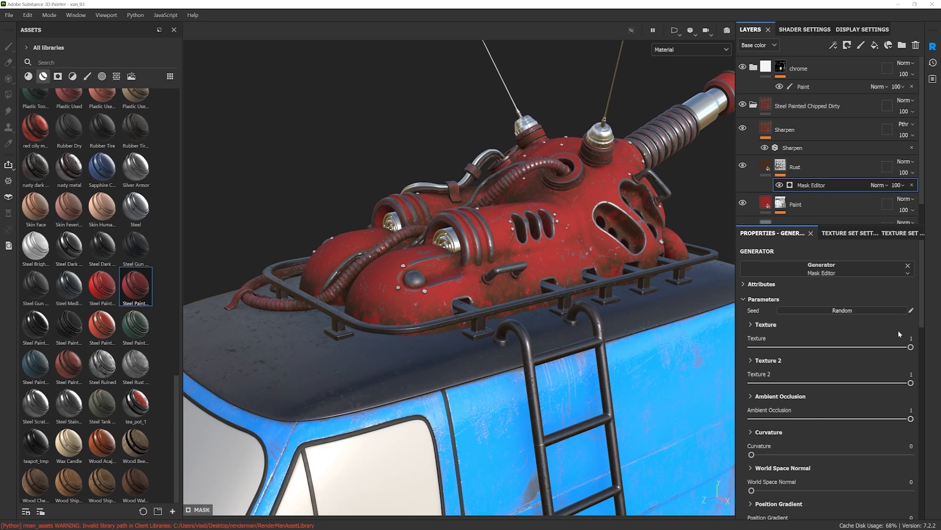
Step: Set the Rust mask generator's Texture to 0.44 and Texture 2 to 0.2
{"action": "left_click_drag", "start_coordinate": [911, 347], "coordinate": [824, 349]}
{"action": "left_click_drag", "start_coordinate": [896, 386], "coordinate": [784, 390]}
{"action": "left_click_drag", "start_coordinate": [823, 347], "coordinate": [916, 348]}
{"action": "left_click_drag", "start_coordinate": [820, 356], "coordinate": [825, 356]}
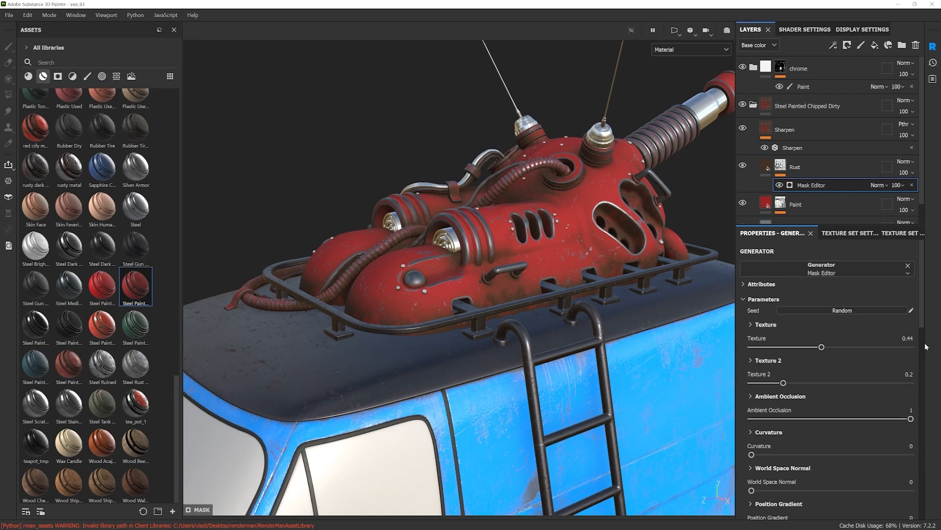
Step: Set the Rust mask generator's Global Contrast to 0.29 and the Grunge Map 020 balance to 0.17
{"action": "scroll", "coordinate": [913, 376], "scroll_direction": "down", "scroll_amount": 5}
{"action": "scroll", "coordinate": [913, 374], "scroll_direction": "down", "scroll_amount": 1}
{"action": "left_click_drag", "start_coordinate": [811, 436], "coordinate": [856, 438]}
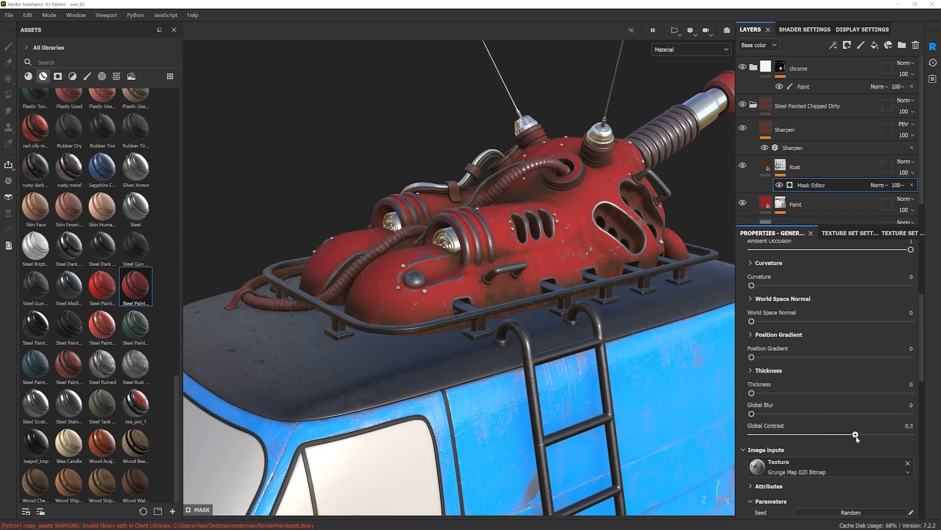
{"action": "scroll", "coordinate": [927, 379], "scroll_direction": "down", "scroll_amount": 3}
{"action": "left_click_drag", "start_coordinate": [834, 443], "coordinate": [786, 446]}
Step: Lower the Texture amount in the Rust mask generator to 0.23
{"action": "scroll", "coordinate": [924, 394], "scroll_direction": "up", "scroll_amount": 1}
{"action": "scroll", "coordinate": [924, 387], "scroll_direction": "up", "scroll_amount": 7}
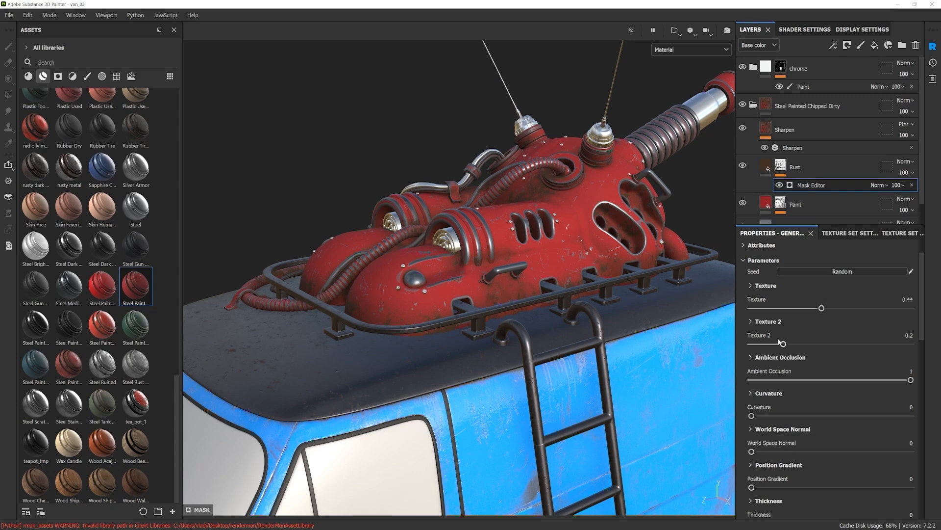
{"action": "left_click_drag", "start_coordinate": [821, 308], "coordinate": [785, 346]}
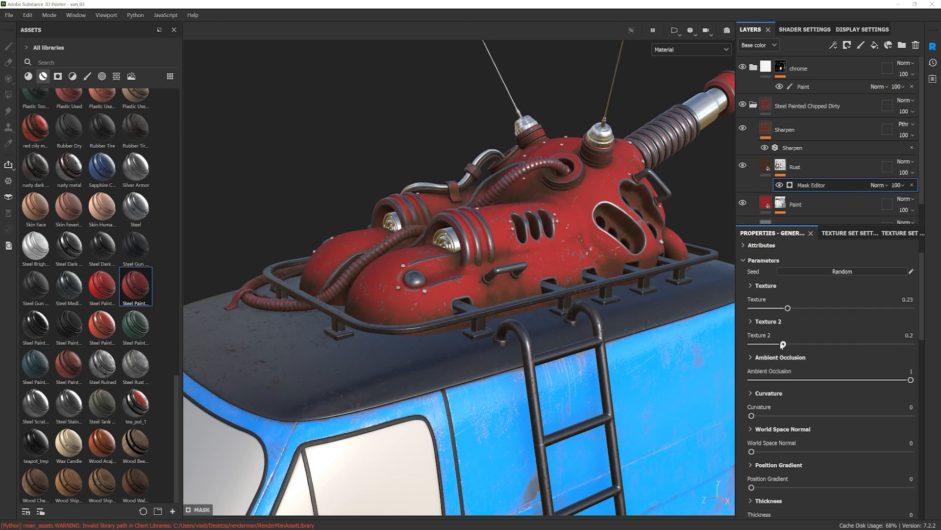
Step: Set the Grunge Map 020 texture's contrast to 0.31 and readjust its balance in the Rust mask generator
{"action": "left_click_drag", "start_coordinate": [924, 326], "coordinate": [923, 419]}
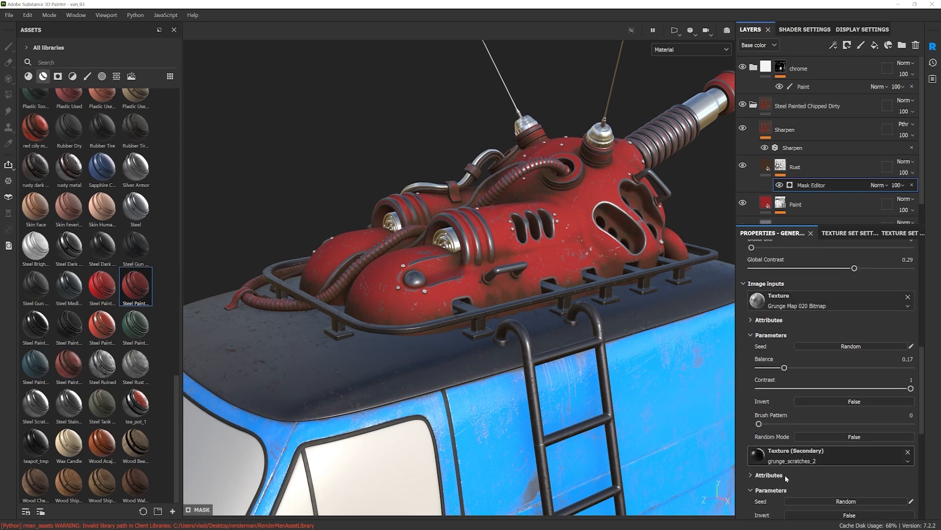
{"action": "mouse_move", "coordinate": [782, 367]}
{"action": "left_mouse_down"}
{"action": "mouse_move", "coordinate": [821, 367]}
{"action": "mouse_move", "coordinate": [788, 375]}
{"action": "left_mouse_up"}
{"action": "left_click_drag", "start_coordinate": [910, 388], "coordinate": [832, 387]}
{"action": "left_click_drag", "start_coordinate": [759, 368], "coordinate": [817, 368]}
Step: Set the secondary grunge_scratches_2 texture's balance to 0.19 and contrast to 0.39, and check the rust on the machinery
{"action": "scroll", "coordinate": [916, 424], "scroll_direction": "down", "scroll_amount": 5}
{"action": "left_click_drag", "start_coordinate": [835, 416], "coordinate": [815, 416]}
{"action": "left_click_drag", "start_coordinate": [867, 456], "coordinate": [786, 438]}
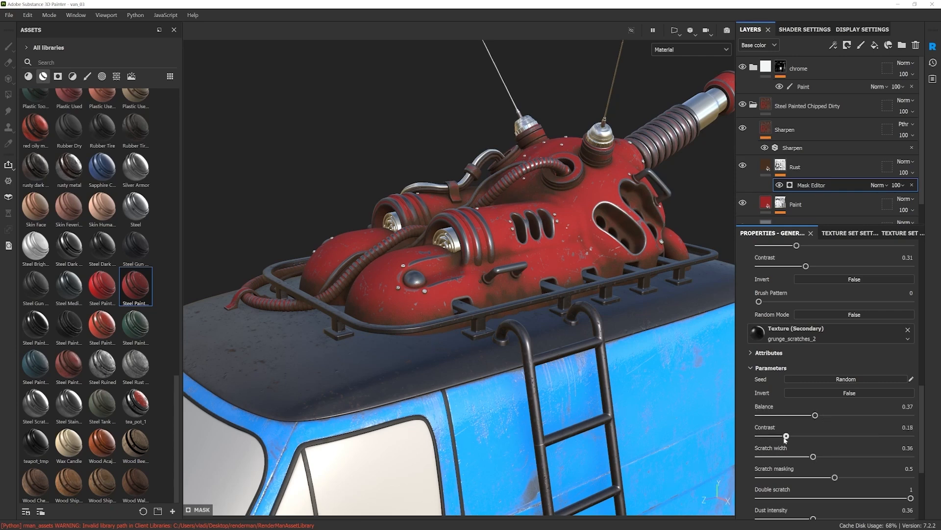
{"action": "left_click_drag", "start_coordinate": [848, 420], "coordinate": [788, 416]}
{"action": "scroll", "coordinate": [583, 249], "scroll_direction": "down", "scroll_amount": 5}
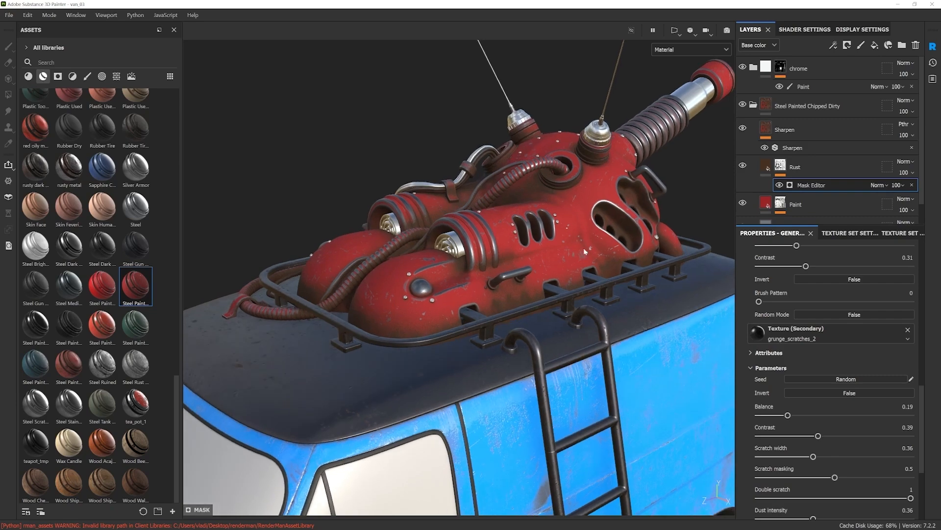
{"action": "left_click_drag", "start_coordinate": [583, 249], "coordinate": [594, 231], "text": "alt"}
{"action": "scroll", "coordinate": [582, 253], "scroll_direction": "up", "scroll_amount": 4}
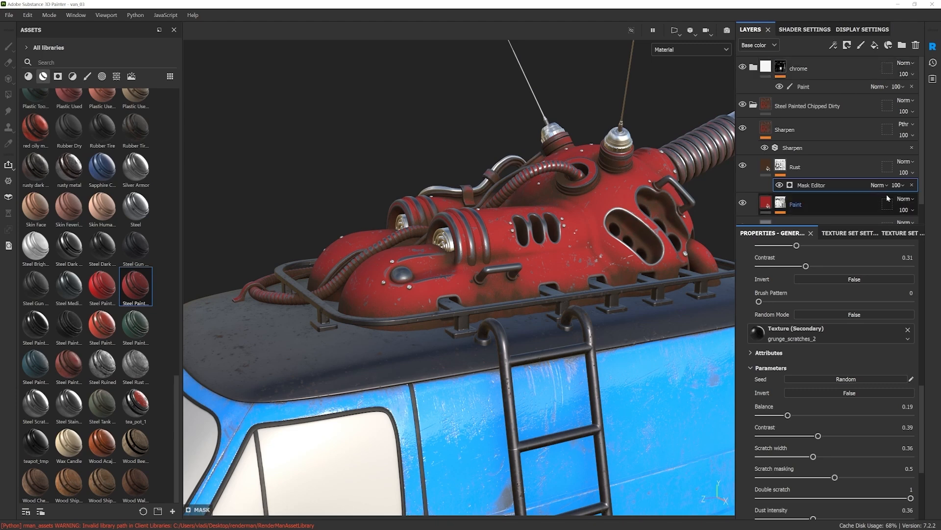
Step: Set the Rust layer's Base color blending mode to Overlay and check the machinery up close
{"action": "left_click", "coordinate": [781, 165]}
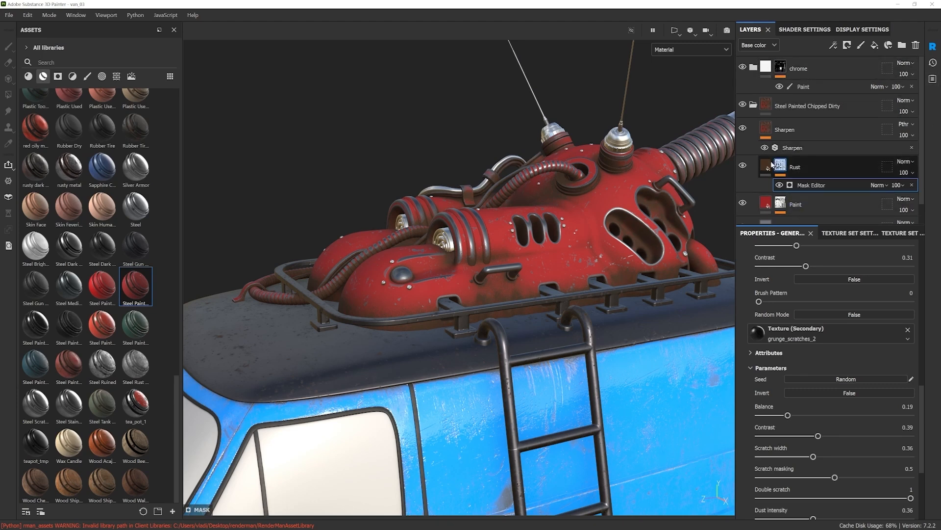
{"action": "key", "text": "4"}
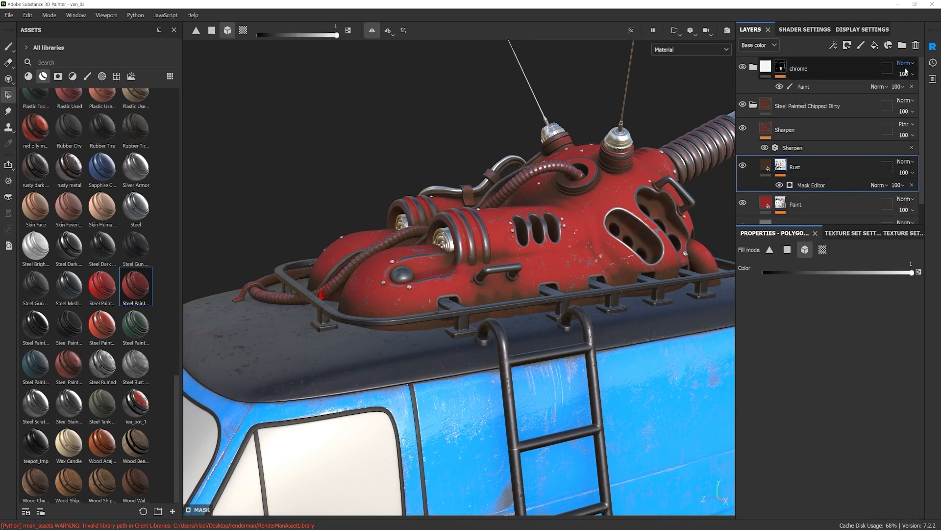
{"action": "left_click", "coordinate": [769, 168]}
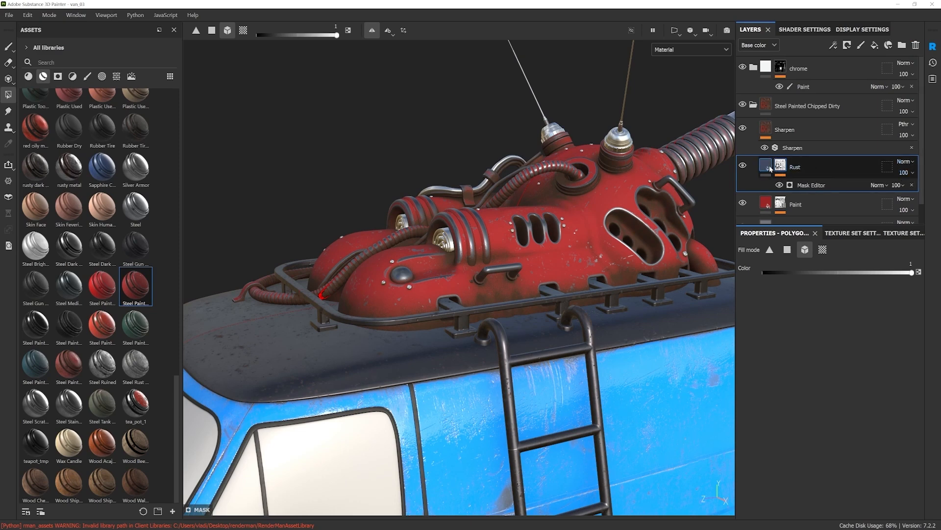
{"action": "left_click", "coordinate": [905, 163]}
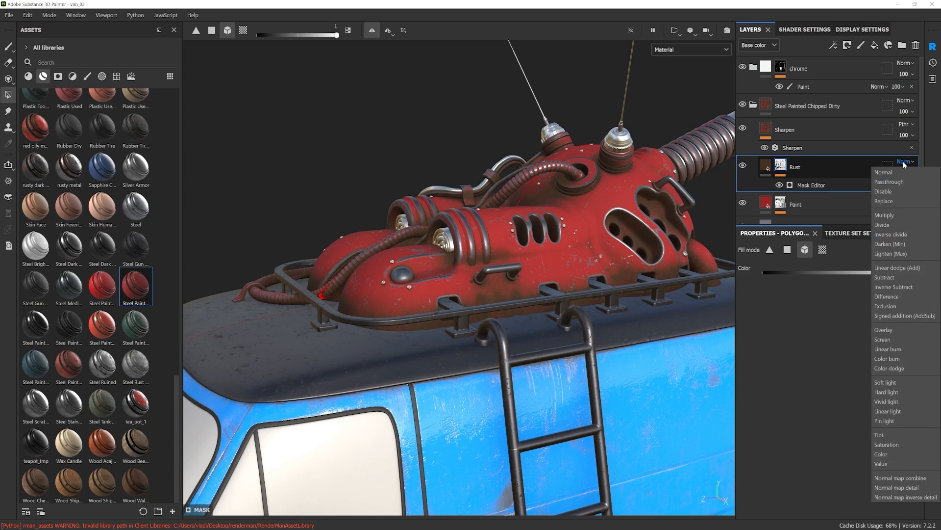
{"action": "left_click", "coordinate": [885, 331]}
{"action": "left_click_drag", "start_coordinate": [670, 263], "coordinate": [694, 276], "text": "alt"}
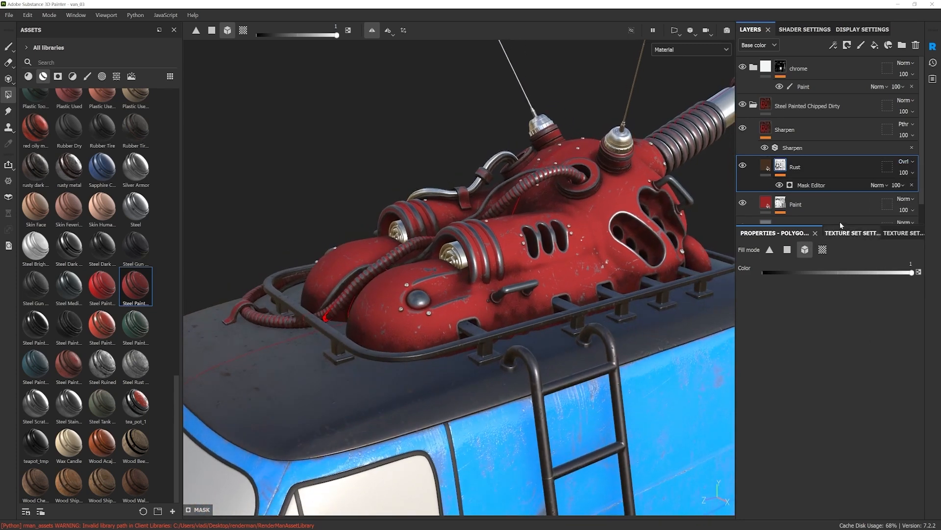
{"action": "mouse_move", "coordinate": [544, 300]}
{"action": "left_mouse_down", "text": "alt"}
{"action": "mouse_move", "coordinate": [546, 318]}
{"action": "mouse_move", "coordinate": [537, 299]}
{"action": "left_mouse_up", "text": "alt"}
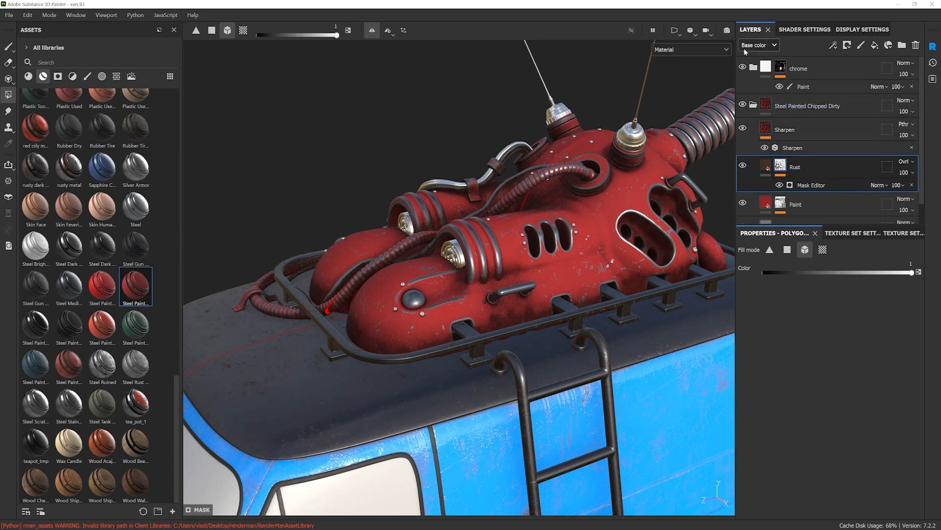
Step: Switch the layer stack from Base color to the Roughness channel
{"action": "left_click", "coordinate": [774, 45]}
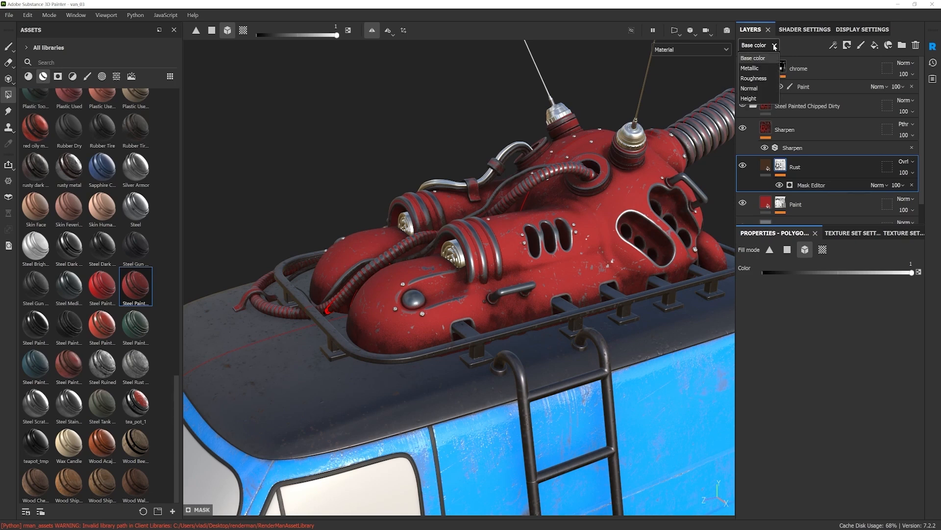
{"action": "left_click", "coordinate": [756, 79]}
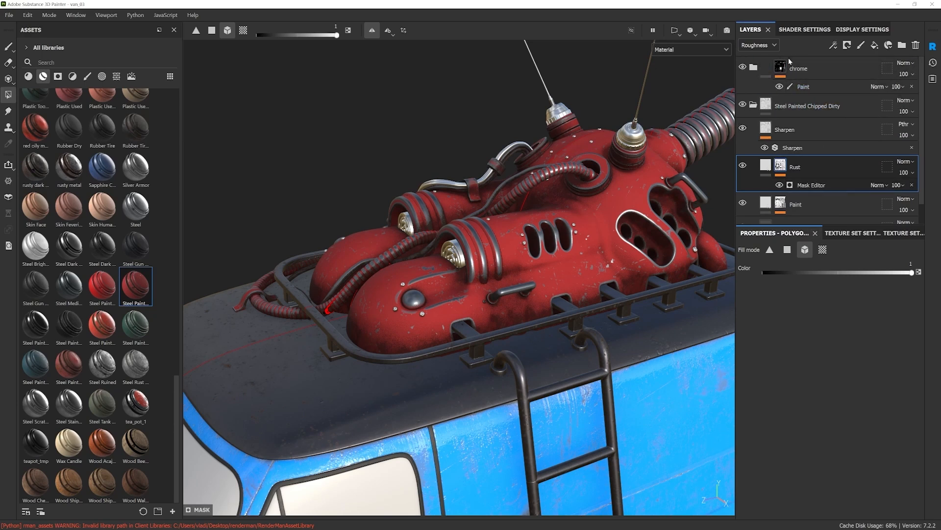
{"action": "scroll", "coordinate": [539, 226], "scroll_direction": "down", "scroll_amount": 1}
Step: Display the Normal+Height+Mesh channel on its own and examine the surface relief across the van's body
{"action": "left_click_drag", "start_coordinate": [539, 226], "coordinate": [563, 208], "text": "alt"}
{"action": "scroll", "coordinate": [563, 238], "scroll_direction": "down", "scroll_amount": 4}
{"action": "left_click_drag", "start_coordinate": [546, 274], "coordinate": [581, 321], "text": "alt"}
{"action": "key", "text": "c"}
{"action": "key", "text": "c"}
{"action": "scroll", "coordinate": [528, 342], "scroll_direction": "up", "scroll_amount": 5}
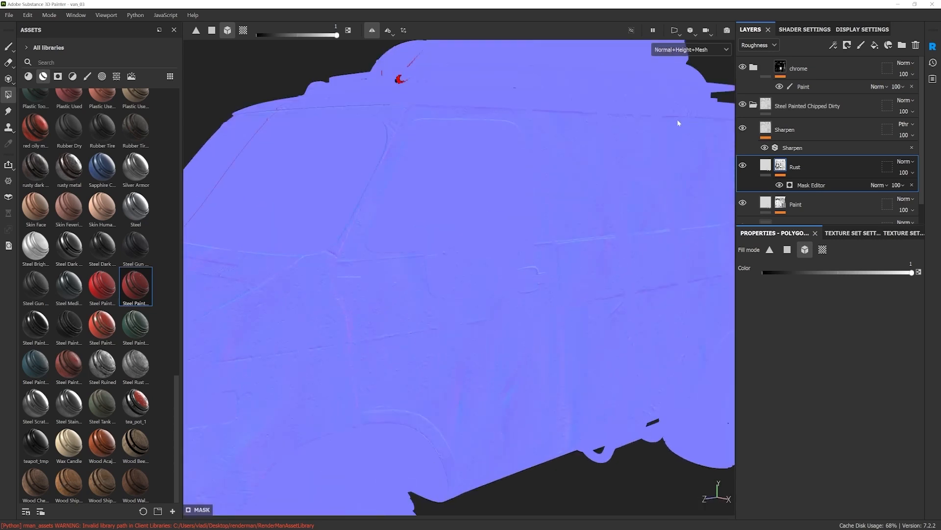
{"action": "left_click_drag", "start_coordinate": [652, 230], "coordinate": [546, 278], "text": "alt"}
{"action": "left_click_drag", "start_coordinate": [484, 298], "coordinate": [635, 332], "text": "alt"}
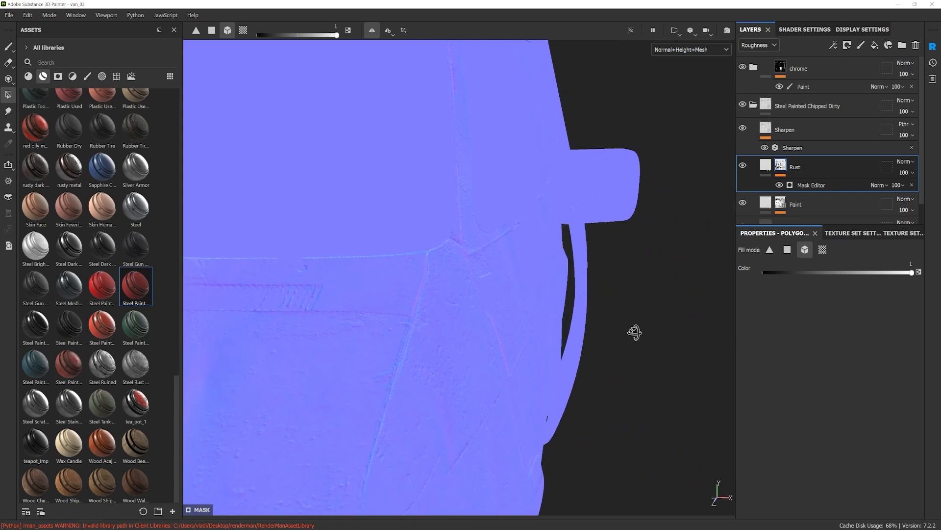
Step: View the normal map on the whole van, and cycle the displayed channel through Mask to Base color
{"action": "scroll", "coordinate": [545, 322], "scroll_direction": "down", "scroll_amount": 5}
{"action": "left_click_drag", "start_coordinate": [545, 322], "coordinate": [517, 330], "text": "alt"}
{"action": "scroll", "coordinate": [495, 345], "scroll_direction": "up", "scroll_amount": 5}
{"action": "scroll", "coordinate": [526, 318], "scroll_direction": "down", "scroll_amount": 3}
{"action": "scroll", "coordinate": [605, 298], "scroll_direction": "down", "scroll_amount": 5}
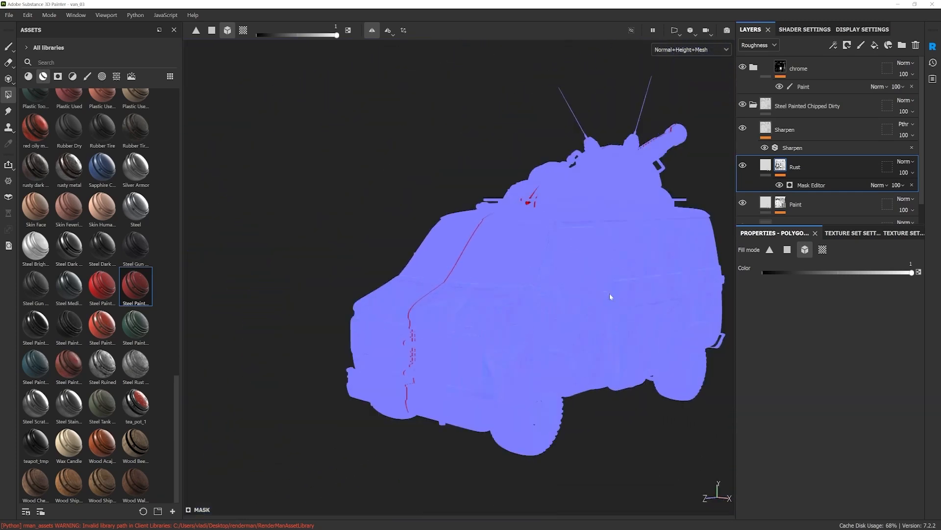
{"action": "left_click_drag", "start_coordinate": [605, 298], "coordinate": [551, 332], "text": "alt"}
{"action": "key", "text": "c"}
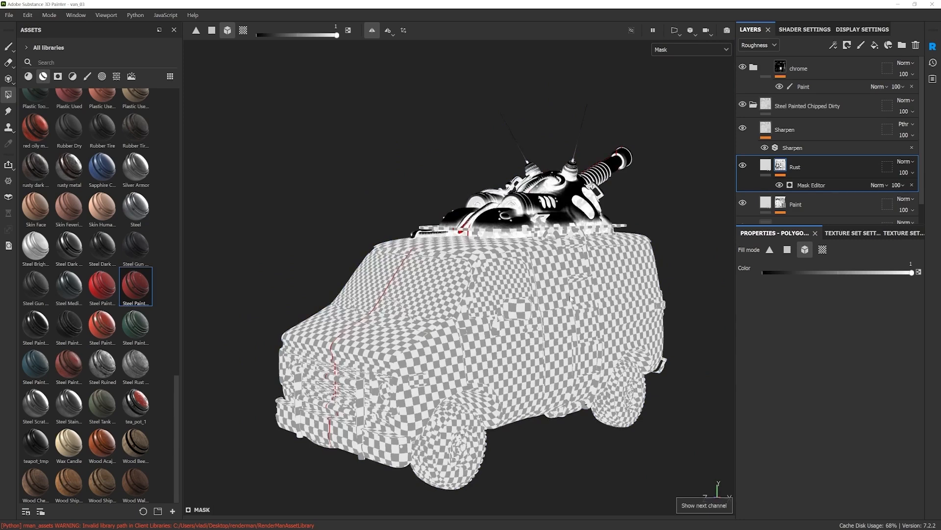
{"action": "key", "text": "c"}
{"action": "left_click_drag", "start_coordinate": [571, 298], "coordinate": [574, 343], "text": "alt"}
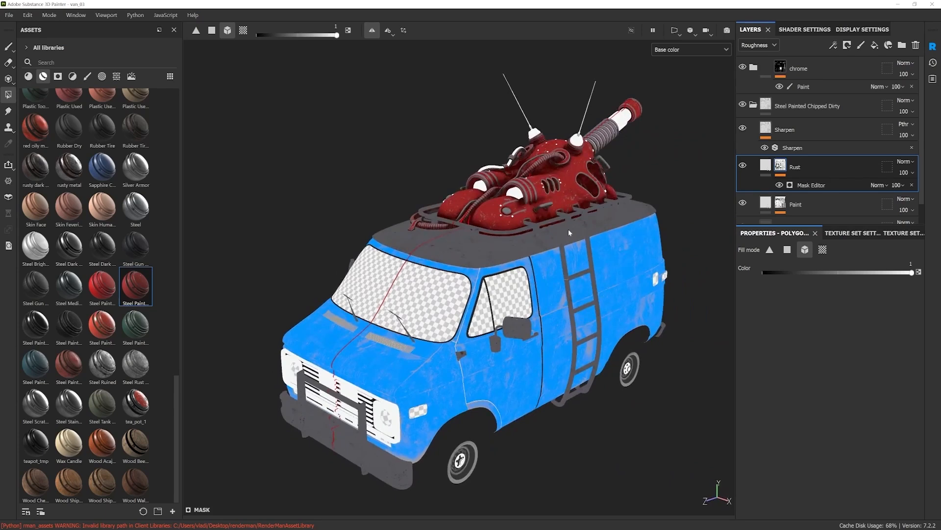
Step: Examine the roof machinery's base color up close and switch the layer stack from Roughness to the Base color channel
{"action": "scroll", "coordinate": [568, 231], "scroll_direction": "up", "scroll_amount": 5}
{"action": "middle_click_drag", "start_coordinate": [555, 177], "coordinate": [546, 288], "text": "alt"}
{"action": "scroll", "coordinate": [543, 275], "scroll_direction": "up", "scroll_amount": 4}
{"action": "left_click_drag", "start_coordinate": [539, 232], "coordinate": [502, 273], "text": "alt"}
{"action": "scroll", "coordinate": [502, 273], "scroll_direction": "down", "scroll_amount": 2}
{"action": "middle_click_drag", "start_coordinate": [502, 273], "coordinate": [527, 297], "text": "alt"}
{"action": "left_click_drag", "start_coordinate": [527, 296], "coordinate": [509, 282], "text": "alt"}
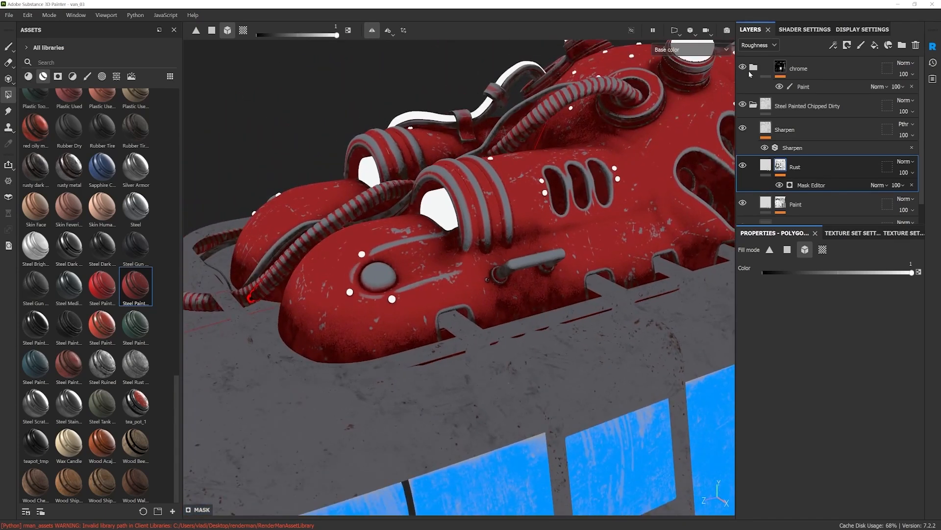
{"action": "left_click", "coordinate": [762, 45]}
{"action": "left_click", "coordinate": [759, 62]}
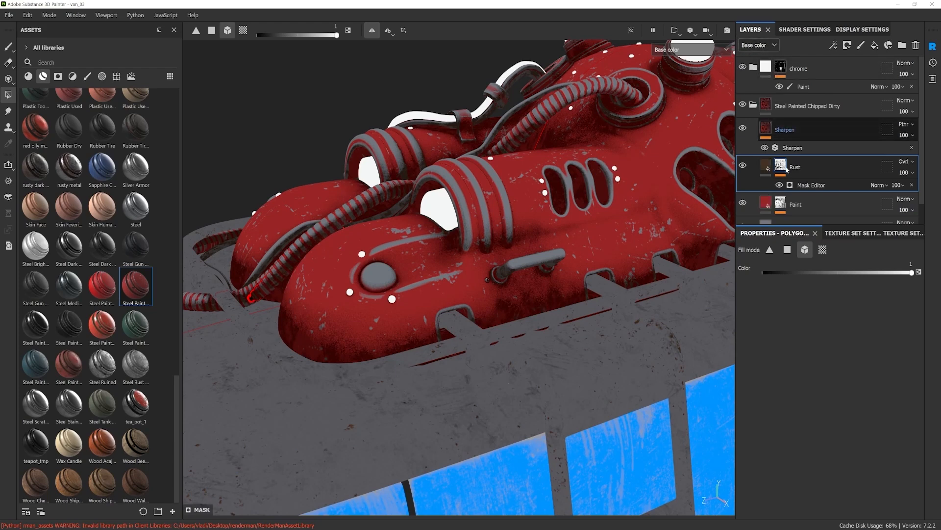
Step: Try the Normal, Hard light and Inverse Subtract blending modes on the Rust layer's Base color, and return it to Overlay
{"action": "left_click", "coordinate": [898, 167]}
{"action": "left_click", "coordinate": [900, 170]}
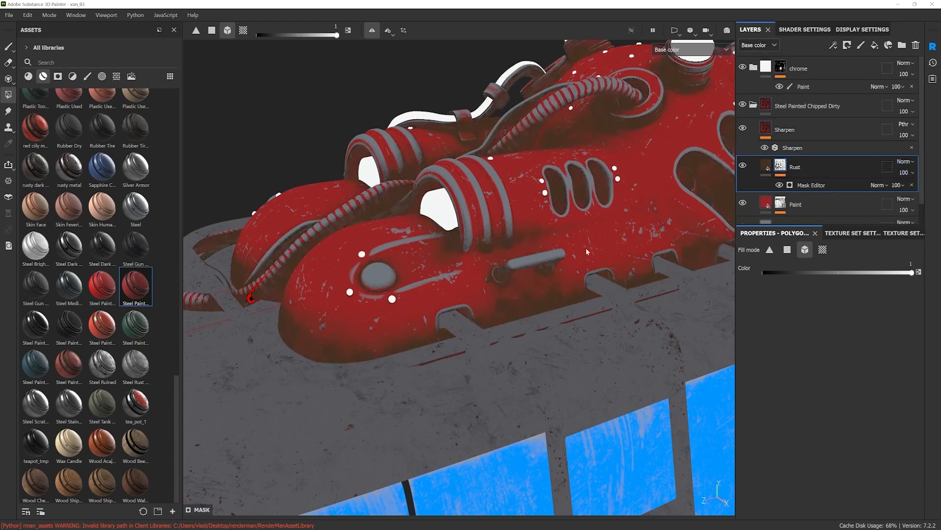
{"action": "left_click", "coordinate": [905, 162]}
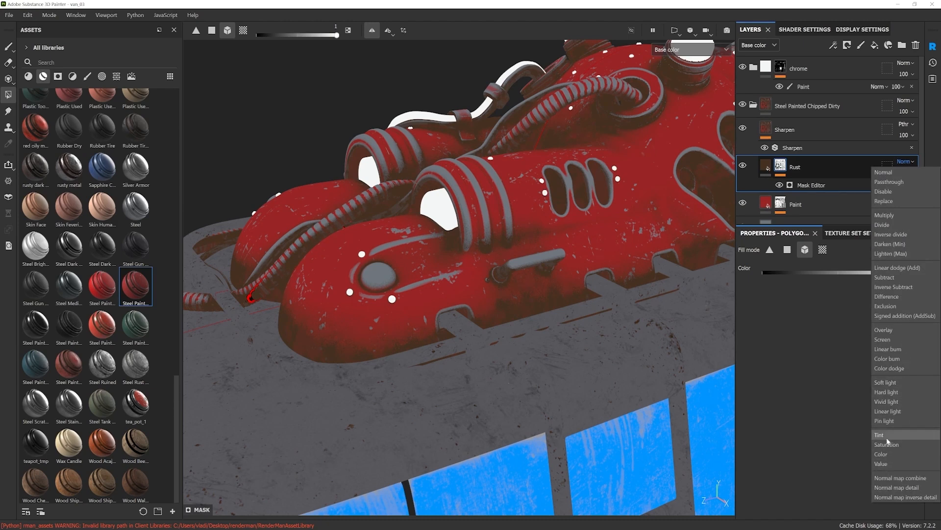
{"action": "left_click", "coordinate": [896, 478]}
{"action": "left_click", "coordinate": [906, 162]}
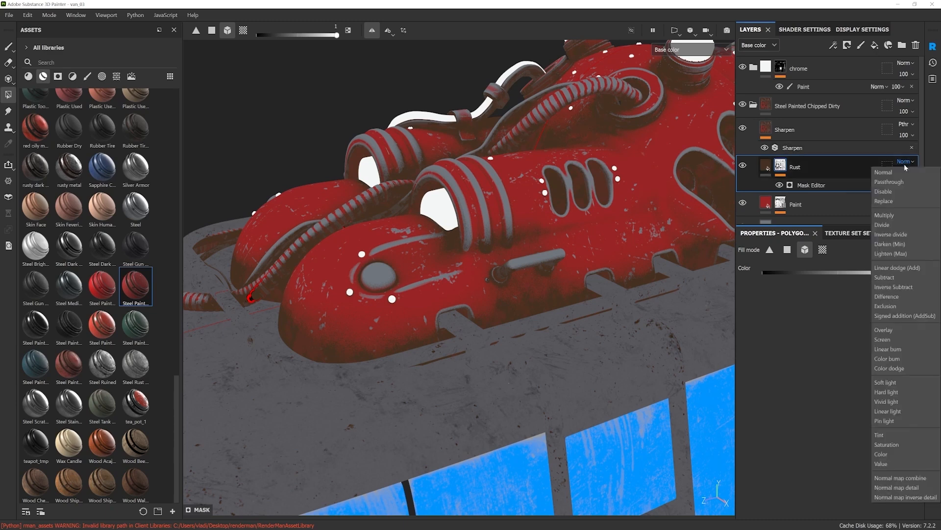
{"action": "left_click", "coordinate": [897, 392]}
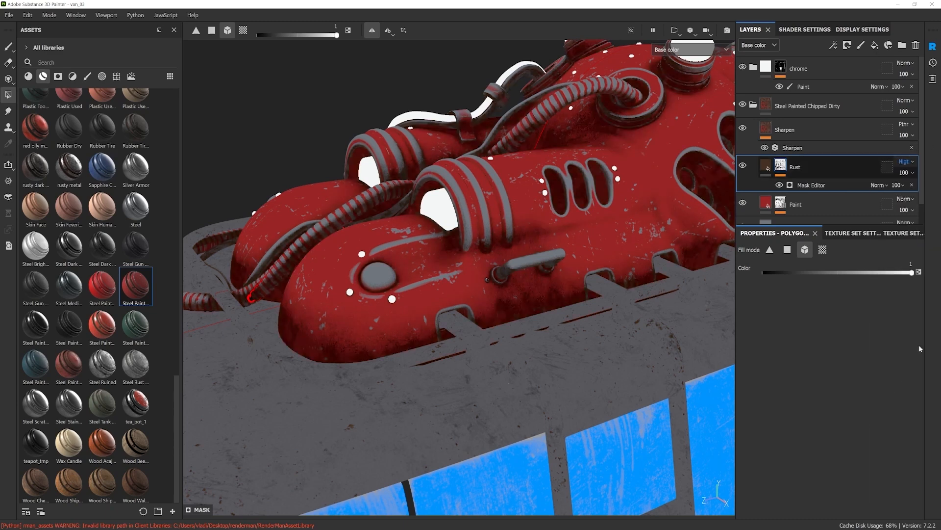
{"action": "left_click", "coordinate": [903, 163]}
{"action": "left_click", "coordinate": [895, 287]}
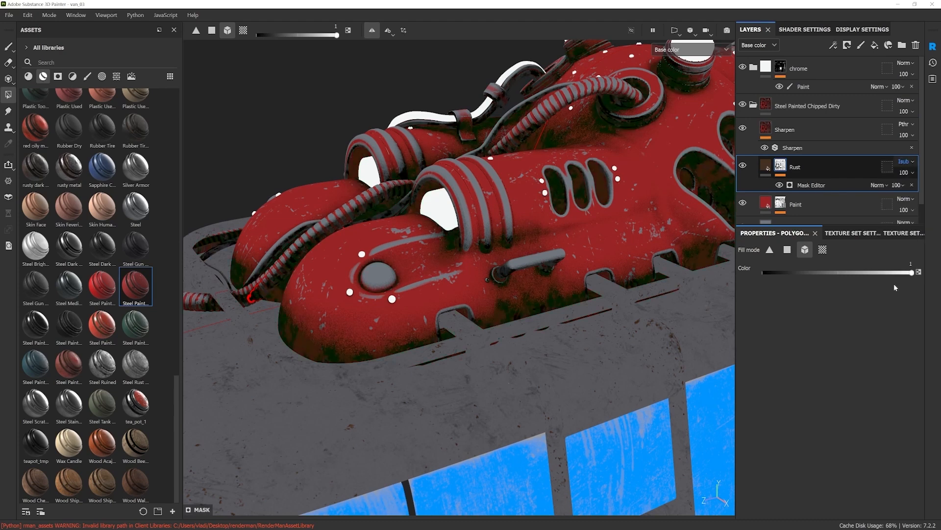
{"action": "left_click", "coordinate": [906, 162]}
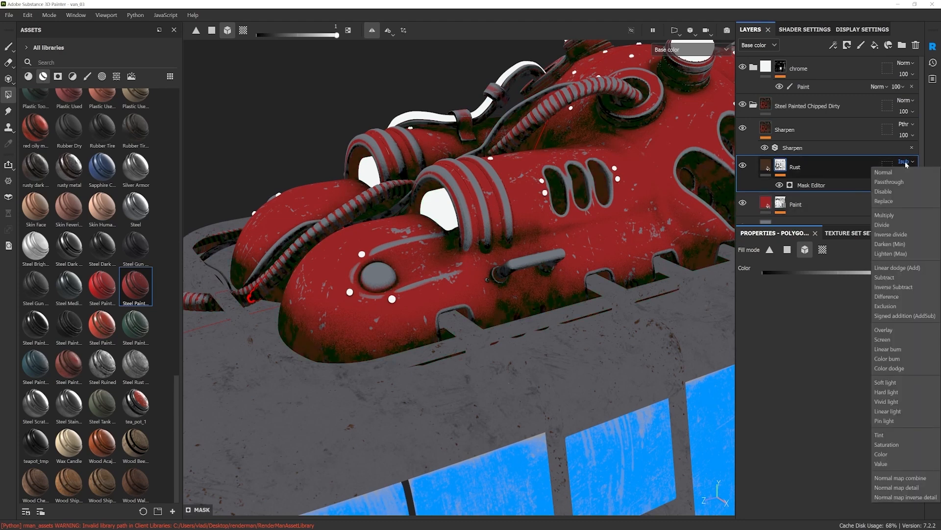
{"action": "left_click", "coordinate": [891, 331]}
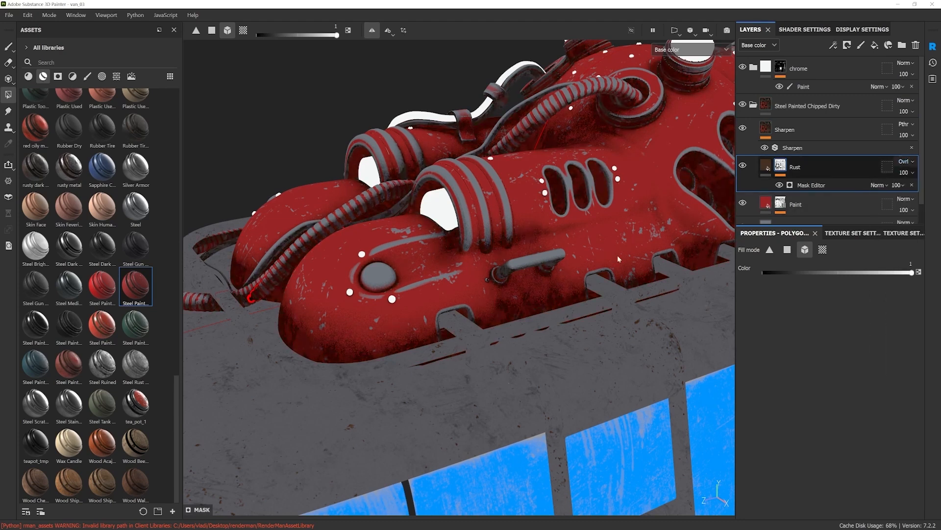
Step: Display the Metallic channel on its own and examine it across the van's roof, side and front
{"action": "scroll", "coordinate": [554, 271], "scroll_direction": "down", "scroll_amount": 4}
{"action": "key", "text": "c"}
{"action": "scroll", "coordinate": [553, 275], "scroll_direction": "down", "scroll_amount": 5}
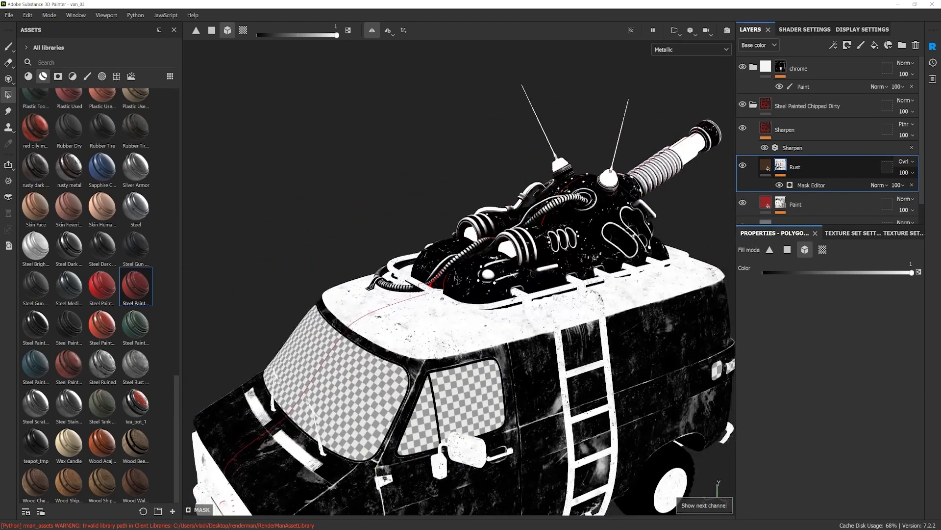
{"action": "middle_click_drag", "start_coordinate": [549, 310], "coordinate": [552, 293], "text": "alt"}
{"action": "left_click_drag", "start_coordinate": [511, 319], "coordinate": [539, 294], "text": "alt"}
{"action": "middle_click_drag", "start_coordinate": [403, 454], "coordinate": [439, 434], "text": "alt"}
{"action": "scroll", "coordinate": [438, 434], "scroll_direction": "up", "scroll_amount": 5}
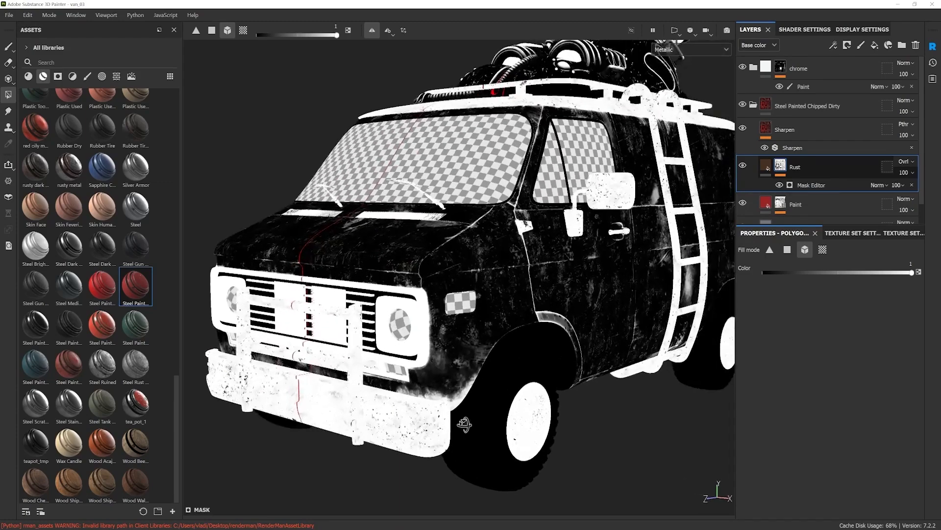
{"action": "scroll", "coordinate": [376, 404], "scroll_direction": "up", "scroll_amount": 3}
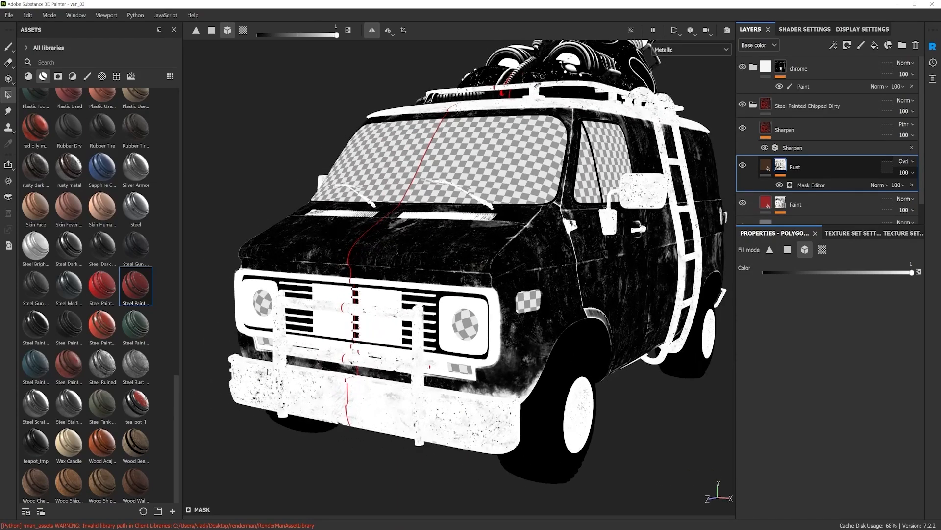
{"action": "left_click_drag", "start_coordinate": [521, 426], "coordinate": [523, 269], "text": "alt"}
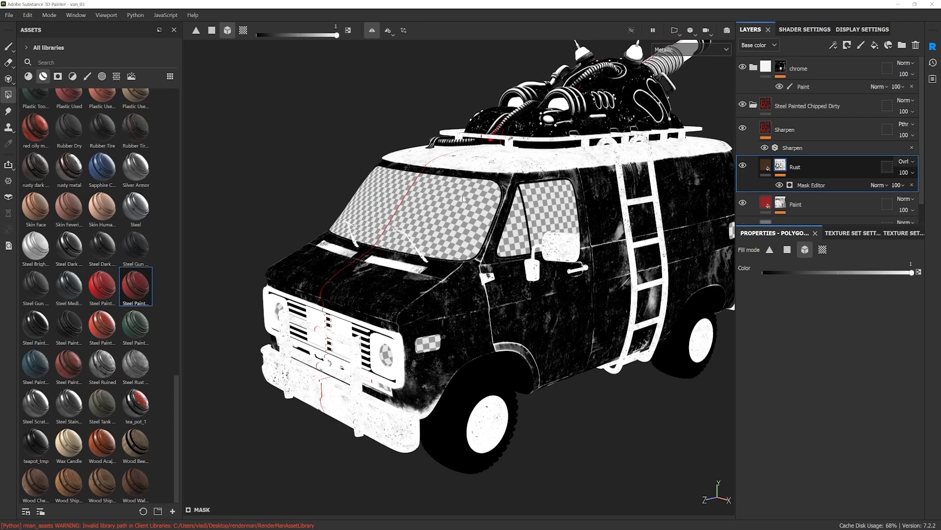
Step: Examine the metallic values up close around the van's front wheel, bumper and headlight
{"action": "scroll", "coordinate": [570, 342], "scroll_direction": "up", "scroll_amount": 6}
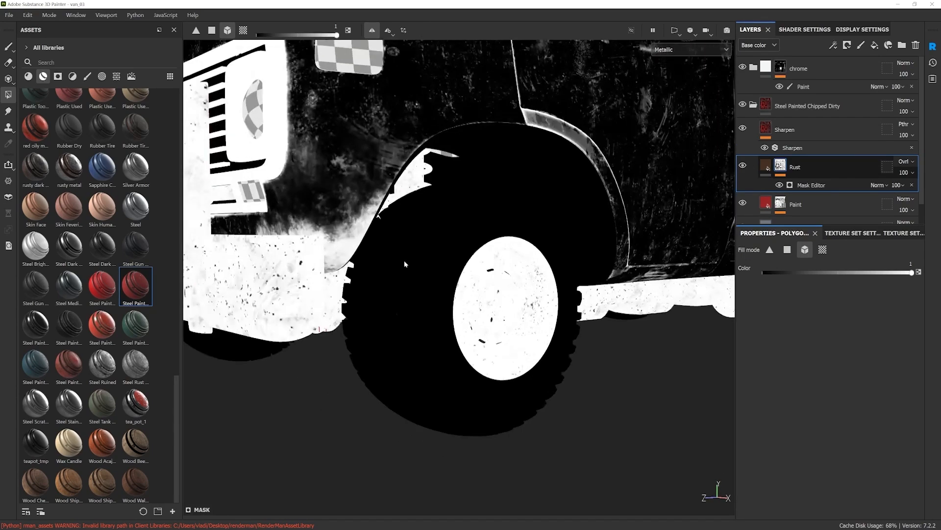
{"action": "scroll", "coordinate": [498, 296], "scroll_direction": "down", "scroll_amount": 2}
{"action": "scroll", "coordinate": [539, 320], "scroll_direction": "up", "scroll_amount": 3}
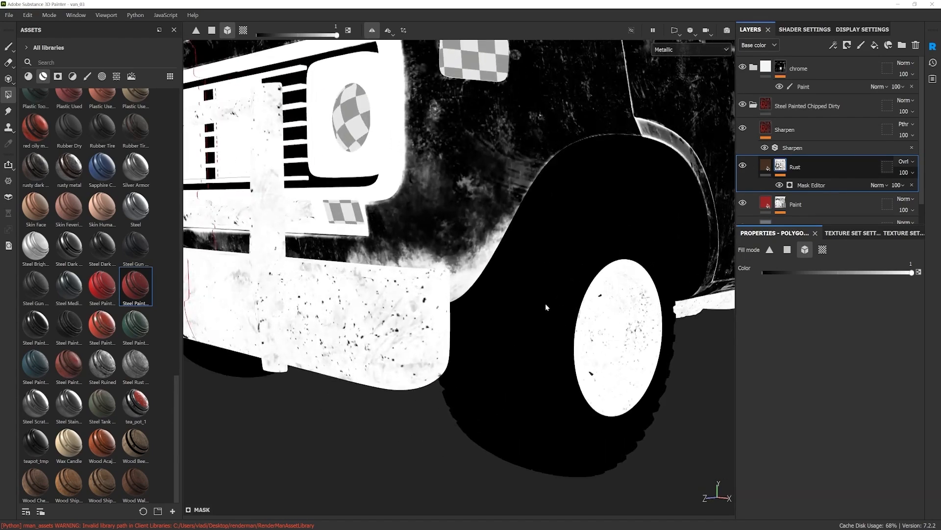
{"action": "scroll", "coordinate": [542, 295], "scroll_direction": "down", "scroll_amount": 3}
{"action": "scroll", "coordinate": [549, 338], "scroll_direction": "up", "scroll_amount": 2}
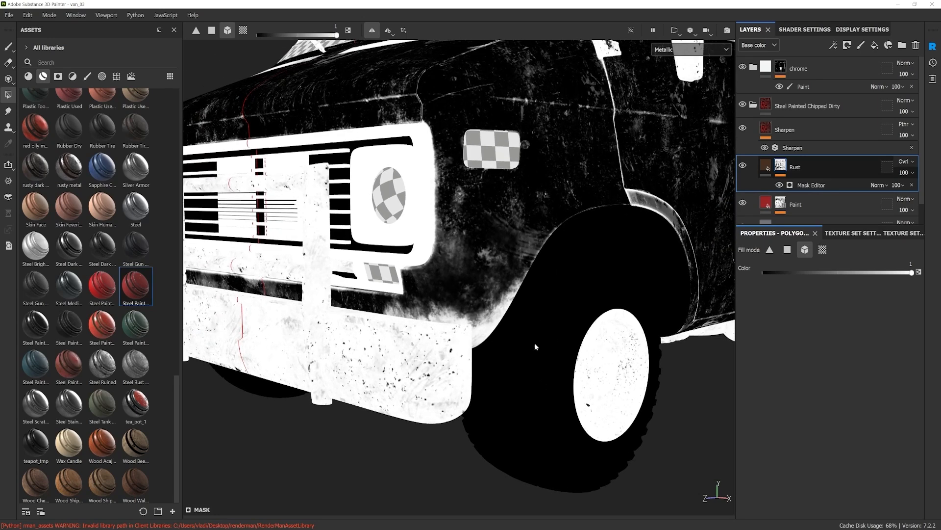
{"action": "left_click_drag", "start_coordinate": [533, 333], "coordinate": [448, 221], "text": "alt"}
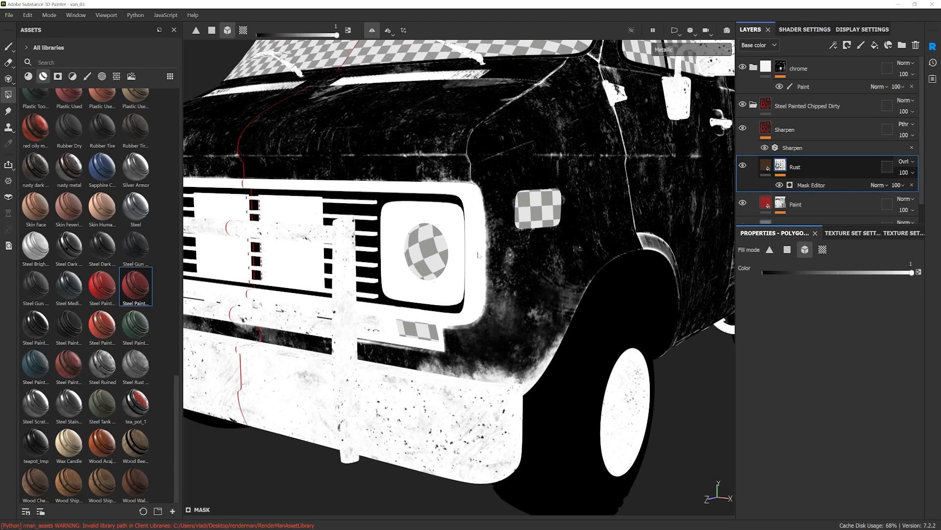
{"action": "left_click_drag", "start_coordinate": [476, 286], "coordinate": [475, 222], "text": "alt"}
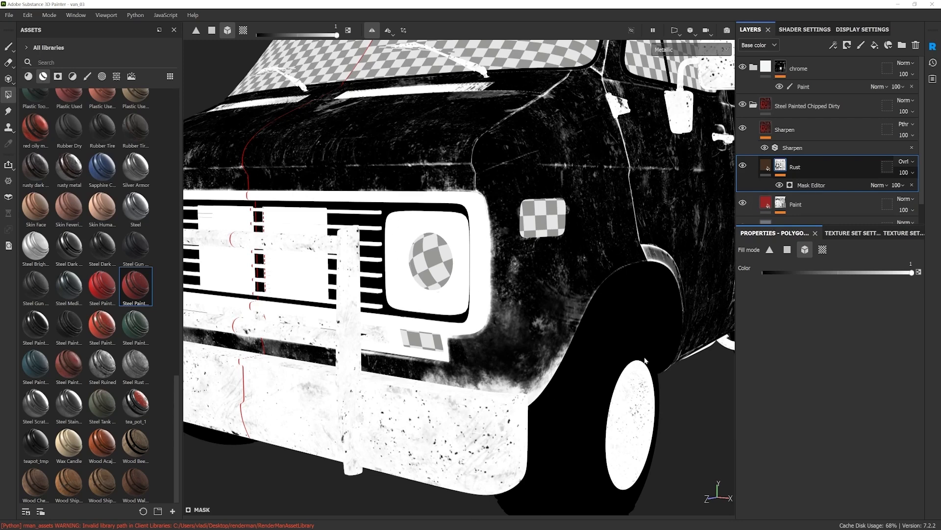
Step: Return the viewport to the full Material display and view the whole van
{"action": "key", "text": "m"}
{"action": "left_click_drag", "start_coordinate": [618, 260], "coordinate": [449, 199], "text": "alt"}
{"action": "left_click_drag", "start_coordinate": [623, 386], "coordinate": [548, 255], "text": "alt"}
{"action": "middle_click_drag", "start_coordinate": [547, 255], "coordinate": [535, 255], "text": "alt"}
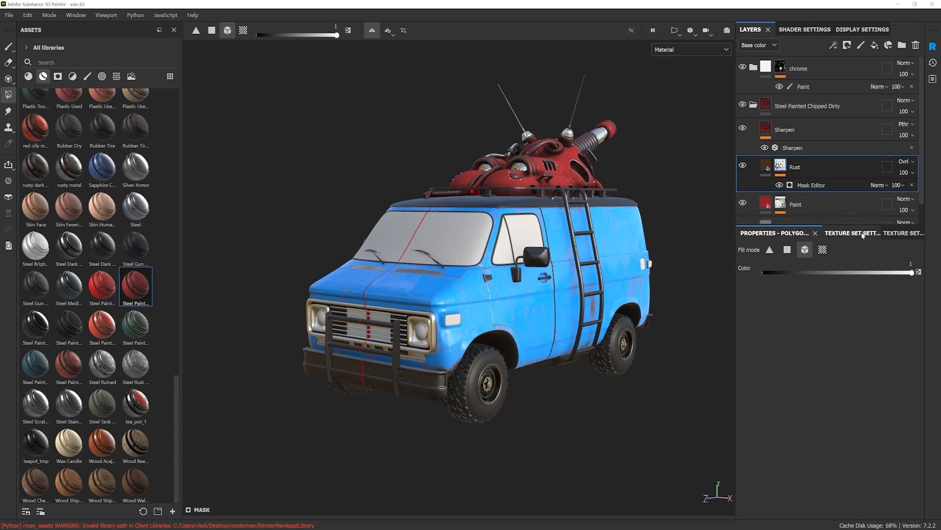
Step: Hide the glass texture set to look through the van's windows at the seats
{"action": "left_click", "coordinate": [846, 234]}
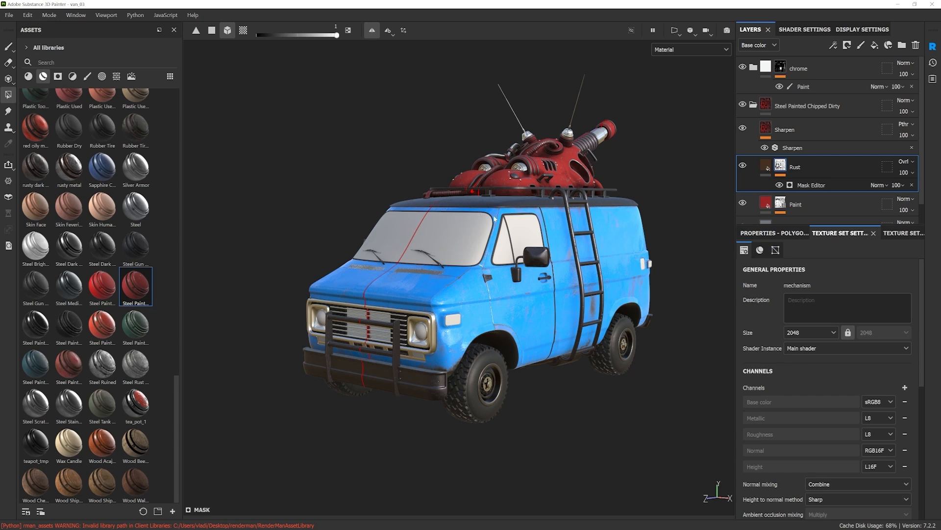
{"action": "left_click_drag", "start_coordinate": [474, 292], "coordinate": [477, 309], "text": "alt"}
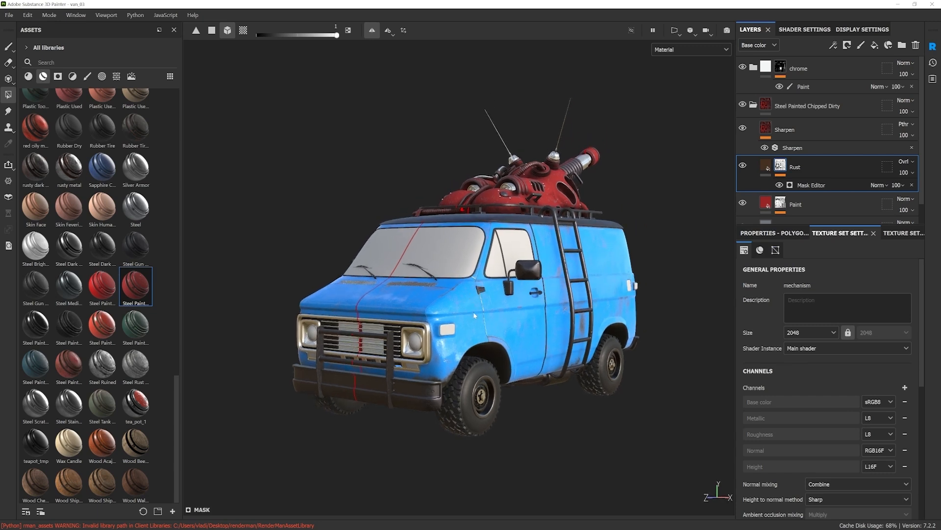
{"action": "left_click", "coordinate": [893, 234]}
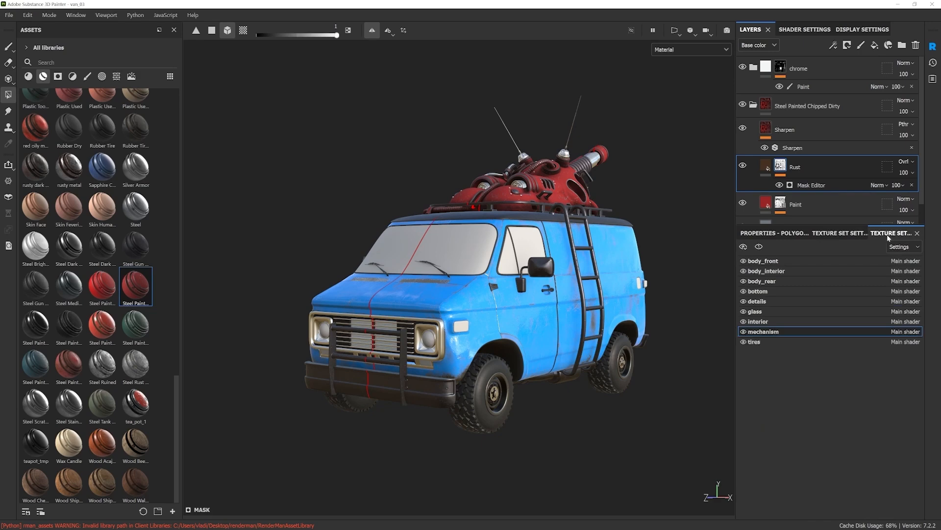
{"action": "left_click", "coordinate": [743, 311]}
{"action": "left_click_drag", "start_coordinate": [719, 318], "coordinate": [515, 320], "text": "alt"}
{"action": "scroll", "coordinate": [508, 334], "scroll_direction": "up", "scroll_amount": 2}
{"action": "middle_click_drag", "start_coordinate": [506, 336], "coordinate": [505, 314], "text": "alt"}
{"action": "mouse_move", "coordinate": [515, 337]}
{"action": "left_mouse_down", "text": "alt"}
{"action": "mouse_move", "coordinate": [507, 330]}
{"action": "mouse_move", "coordinate": [524, 330]}
{"action": "left_mouse_up", "text": "alt"}
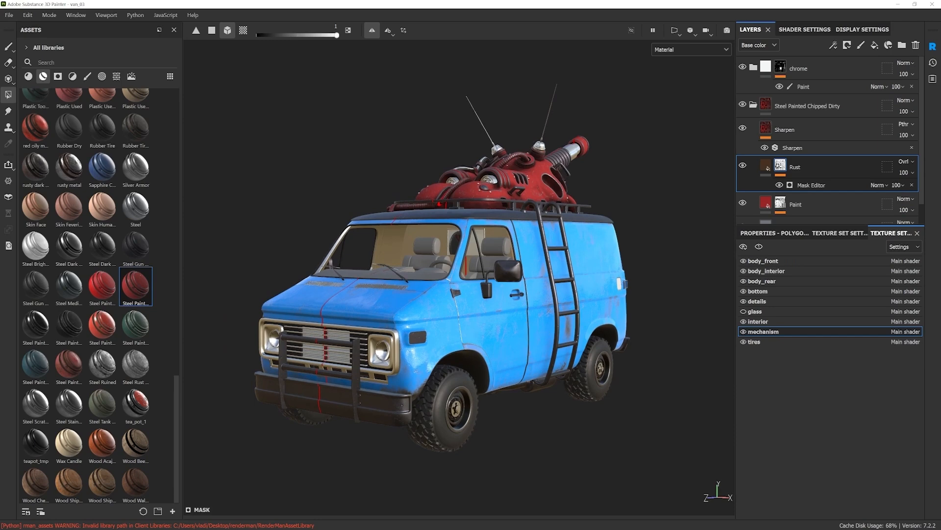
{"action": "left_click_drag", "start_coordinate": [639, 283], "coordinate": [443, 234], "text": "alt"}
{"action": "scroll", "coordinate": [435, 292], "scroll_direction": "up", "scroll_amount": 2}
Step: Select the interior texture set and isolate it by hiding all the other texture sets, framing the seats and dashboard
{"action": "left_click", "coordinate": [744, 321]}
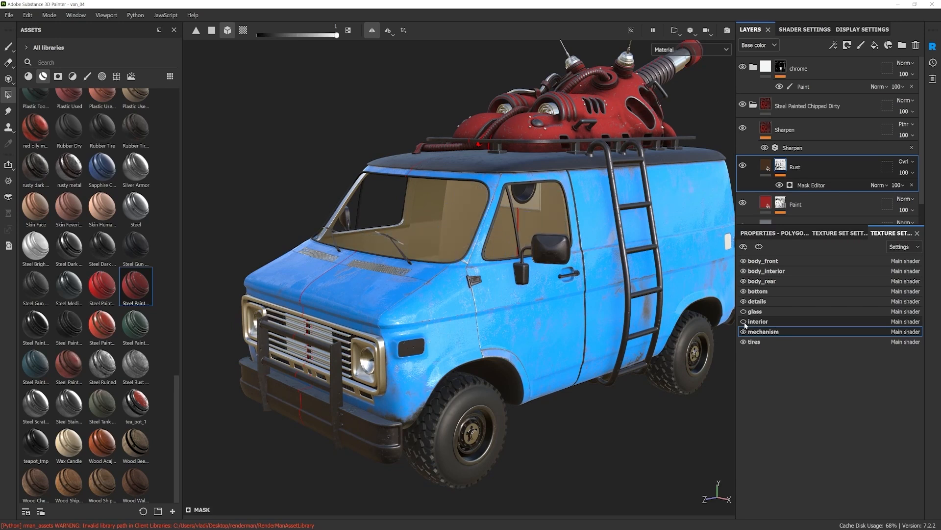
{"action": "left_click", "coordinate": [759, 322]}
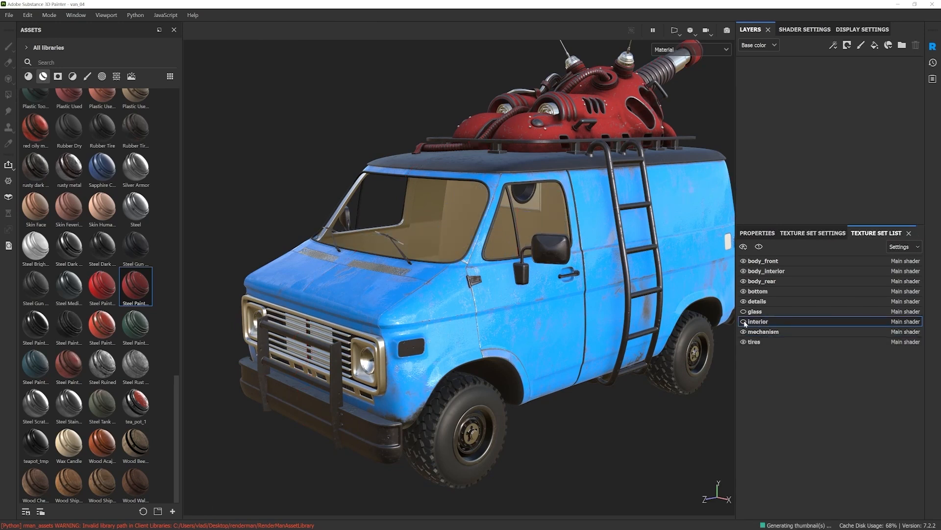
{"action": "left_click", "coordinate": [744, 322]}
{"action": "left_click", "coordinate": [747, 248]}
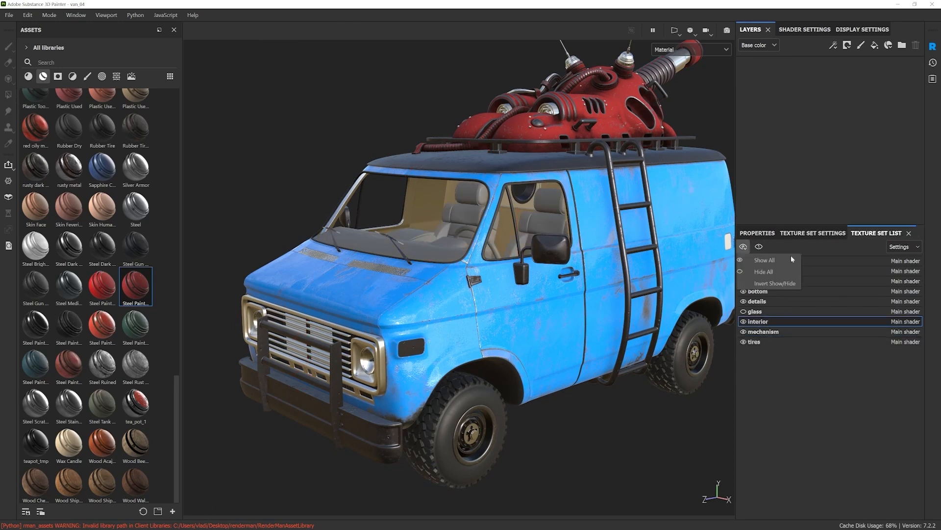
{"action": "left_click", "coordinate": [764, 272]}
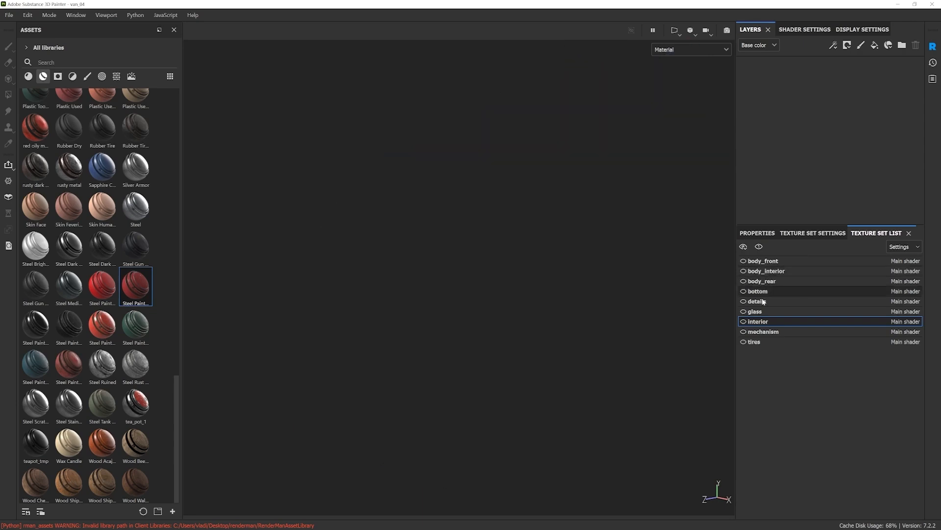
{"action": "left_click", "coordinate": [744, 322]}
{"action": "left_click_drag", "start_coordinate": [421, 314], "coordinate": [572, 330], "text": "alt"}
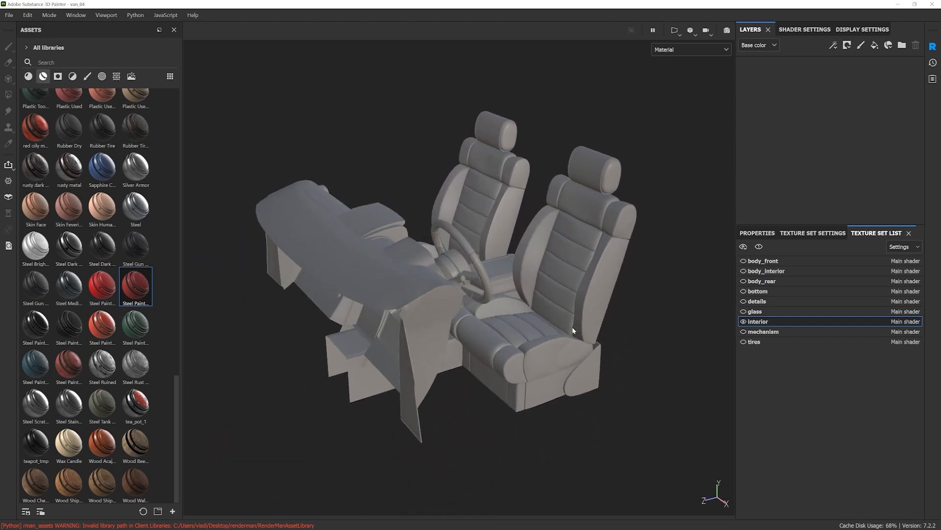
{"action": "middle_click_drag", "start_coordinate": [444, 310], "coordinate": [447, 317], "text": "alt"}
{"action": "right_click_drag", "start_coordinate": [446, 317], "coordinate": [444, 316], "text": "alt"}
{"action": "middle_click_drag", "start_coordinate": [444, 316], "coordinate": [454, 323], "text": "alt"}
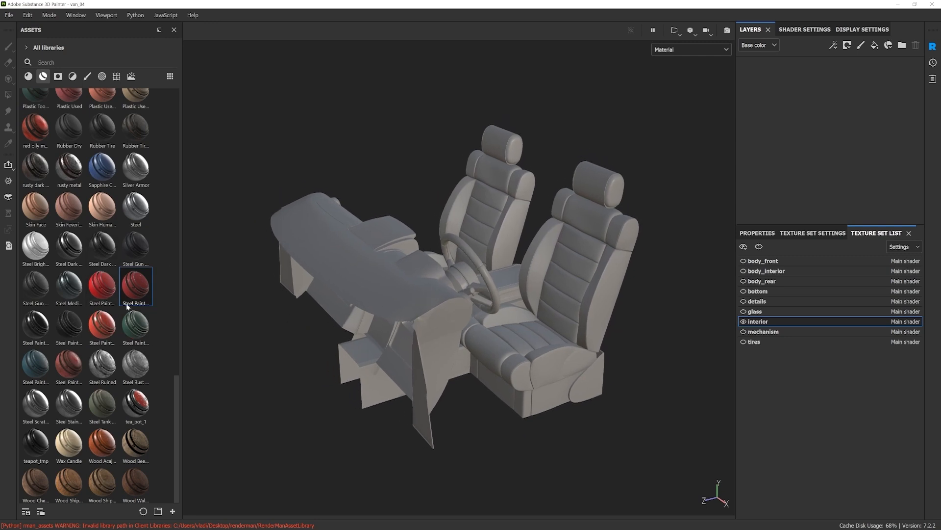
Step: Add the Leather Calf Grain smart material to the interior texture set's layer stack
{"action": "scroll", "coordinate": [120, 312], "scroll_direction": "up", "scroll_amount": 5}
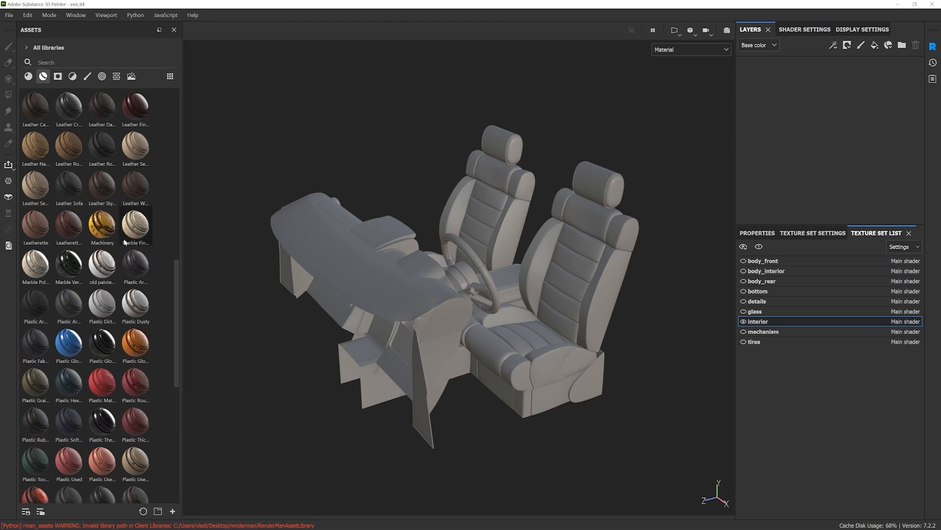
{"action": "mouse_move", "coordinate": [34, 108]}
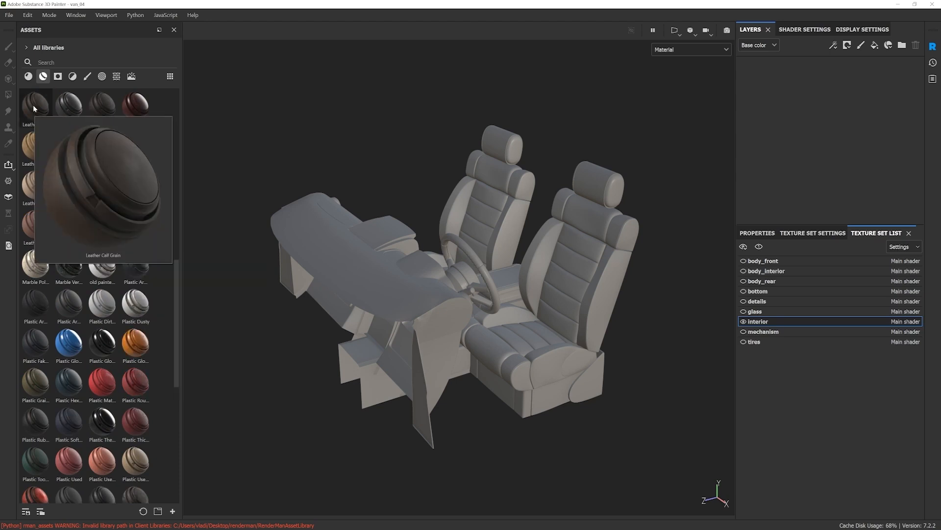
{"action": "left_click_drag", "start_coordinate": [33, 105], "coordinate": [829, 128]}
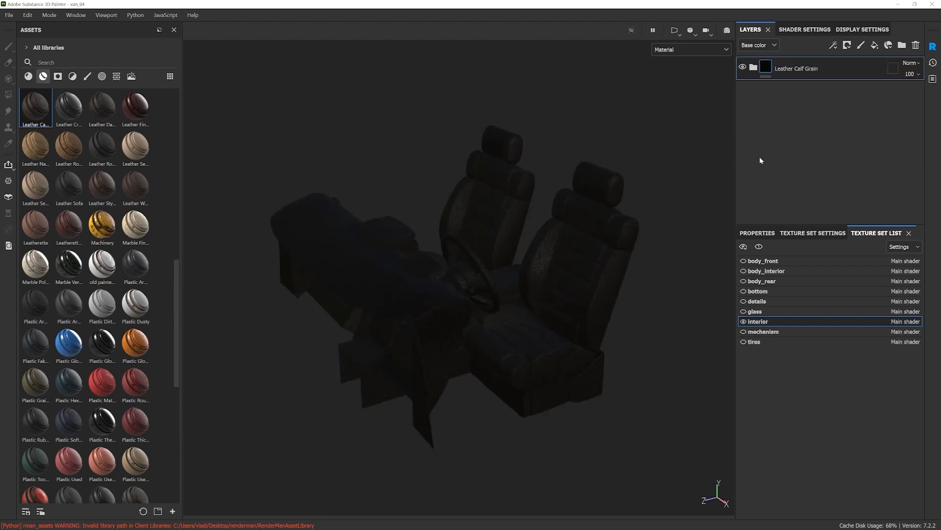
Step: Try the Leather Rough and Leather Seat Old and Dirty smart materials on the interior in place of Leather Calf Grain
{"action": "left_click", "coordinate": [917, 46]}
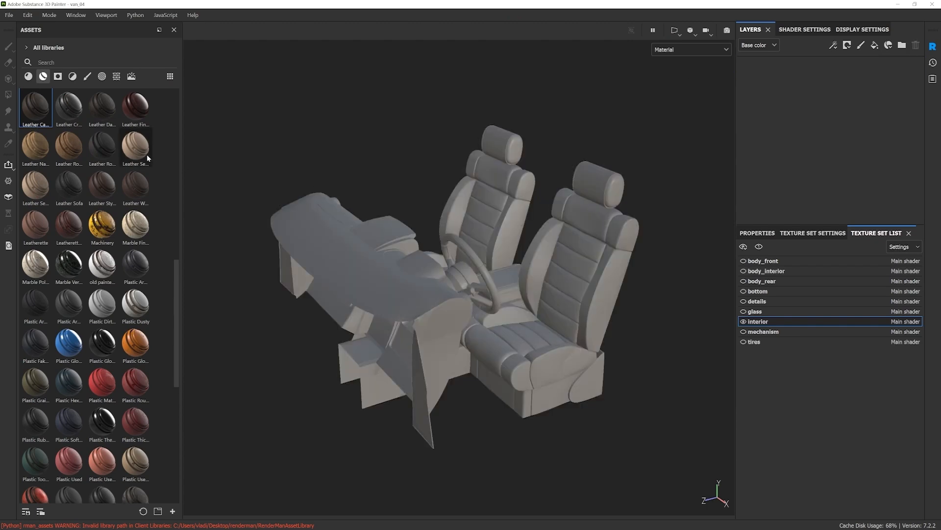
{"action": "left_click_drag", "start_coordinate": [58, 150], "coordinate": [822, 147]}
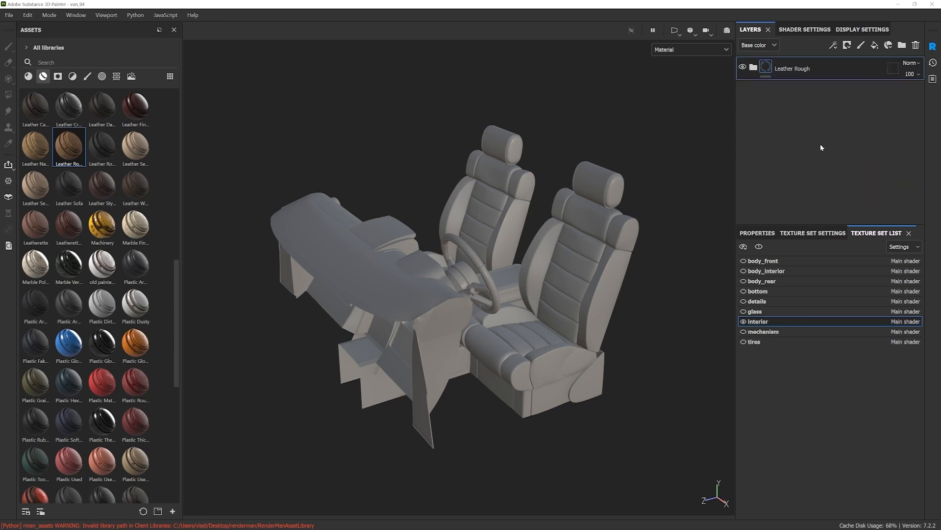
{"action": "left_click", "coordinate": [916, 45]}
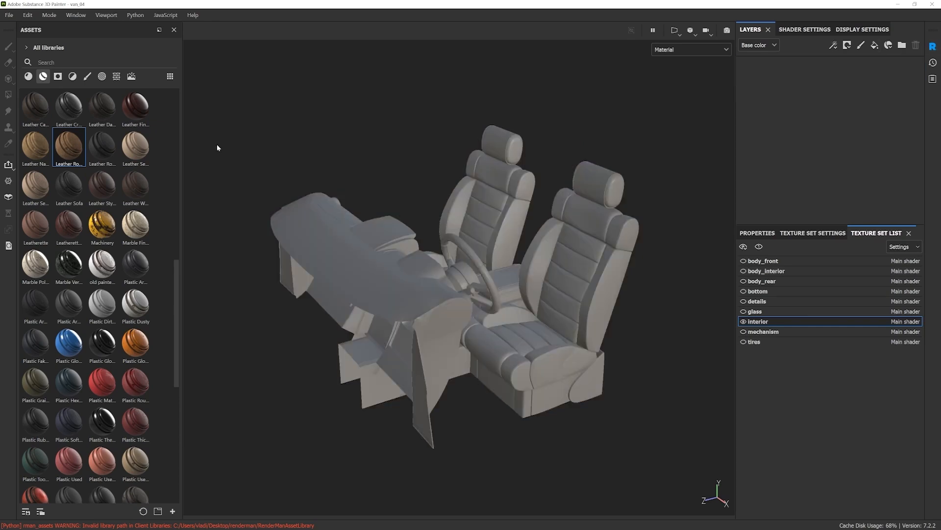
{"action": "left_click_drag", "start_coordinate": [37, 189], "coordinate": [833, 142]}
{"action": "mouse_move", "coordinate": [557, 265]}
{"action": "left_mouse_down", "text": "alt"}
{"action": "mouse_move", "coordinate": [549, 323]}
{"action": "mouse_move", "coordinate": [304, 294]}
{"action": "mouse_move", "coordinate": [550, 283]}
{"action": "mouse_move", "coordinate": [531, 287]}
{"action": "mouse_move", "coordinate": [549, 277]}
{"action": "left_mouse_up", "text": "alt"}
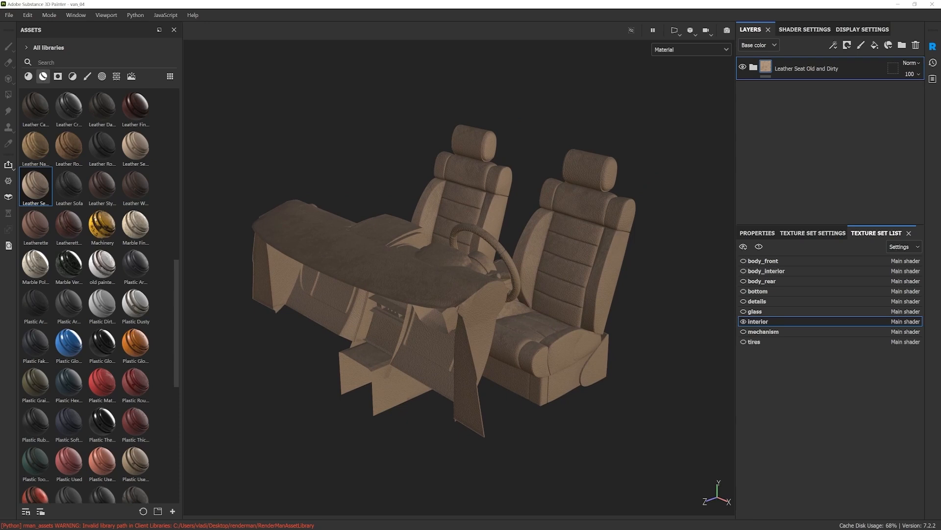
Step: Replace the current leather material on the interior texture set with the Leather Stylized smart material
{"action": "left_click", "coordinate": [915, 46]}
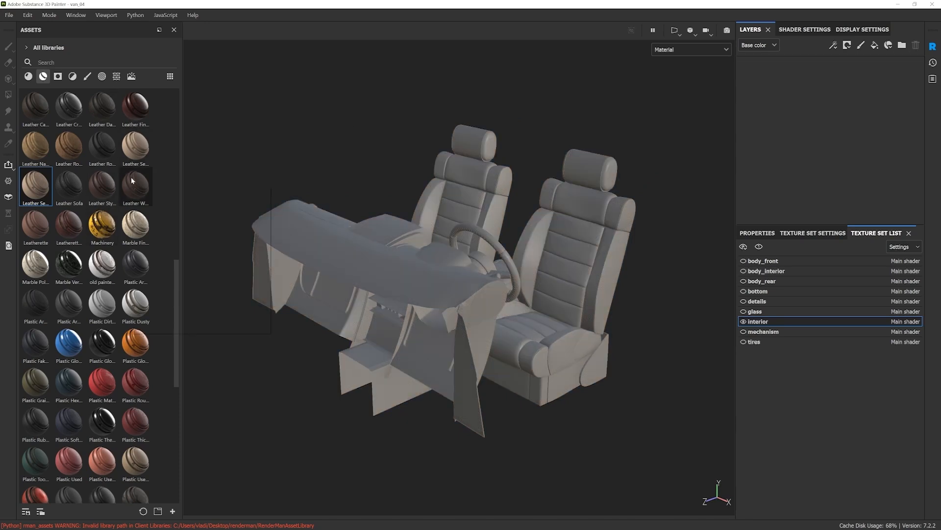
{"action": "mouse_move", "coordinate": [114, 184]}
{"action": "left_click_drag", "start_coordinate": [111, 184], "coordinate": [833, 172]}
{"action": "left_click_drag", "start_coordinate": [566, 272], "coordinate": [521, 263], "text": "alt"}
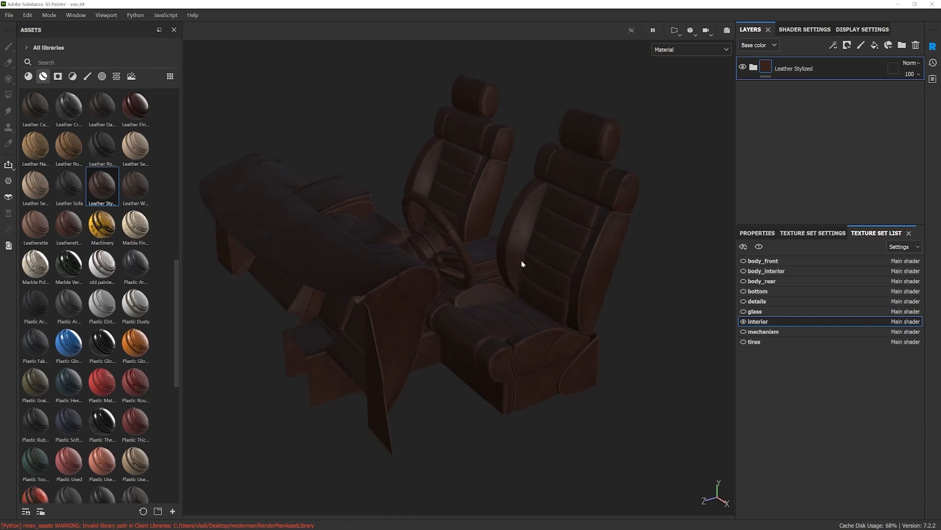
Step: Expand the Leather Stylized folder and change its Base Color layer's base color to dark grey
{"action": "left_click", "coordinate": [753, 68]}
{"action": "scroll", "coordinate": [833, 110], "scroll_direction": "down", "scroll_amount": 1}
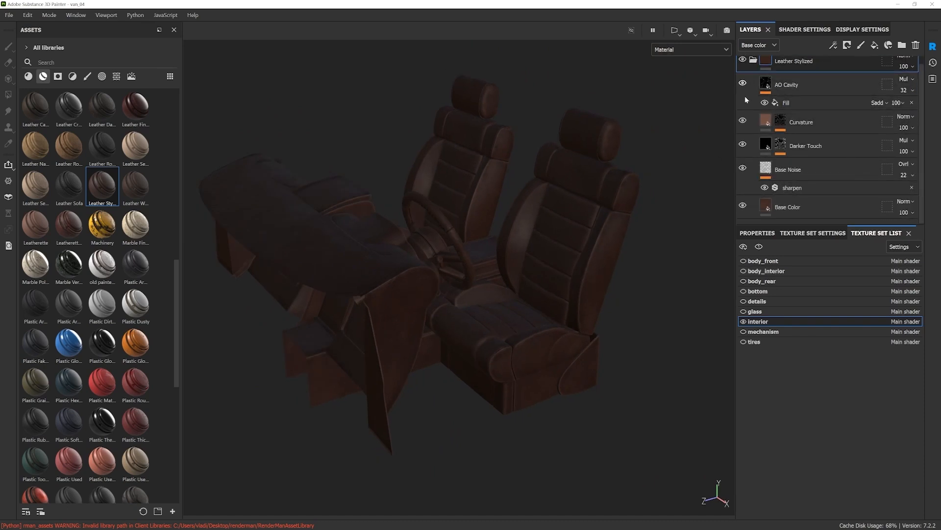
{"action": "left_click", "coordinate": [744, 122]}
{"action": "left_click_drag", "start_coordinate": [564, 236], "coordinate": [447, 265], "text": "alt"}
{"action": "left_click", "coordinate": [799, 208]}
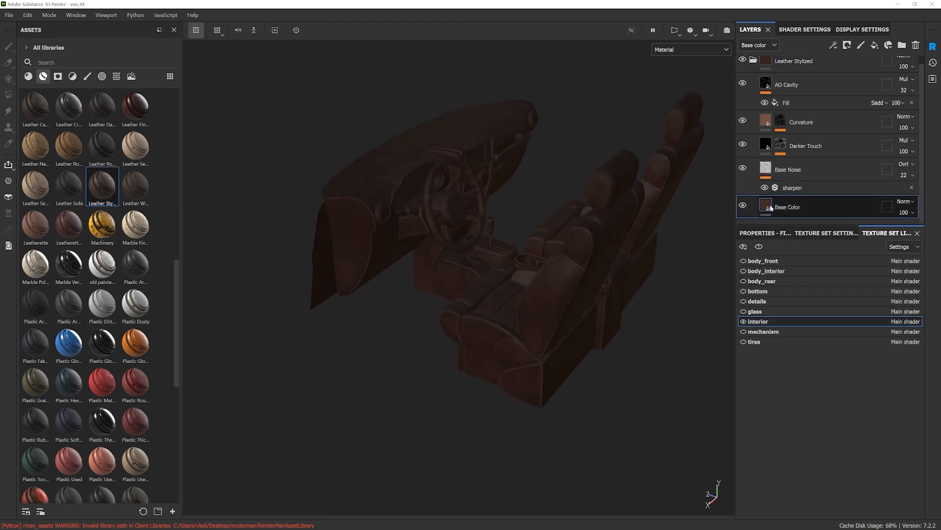
{"action": "left_click", "coordinate": [766, 234]}
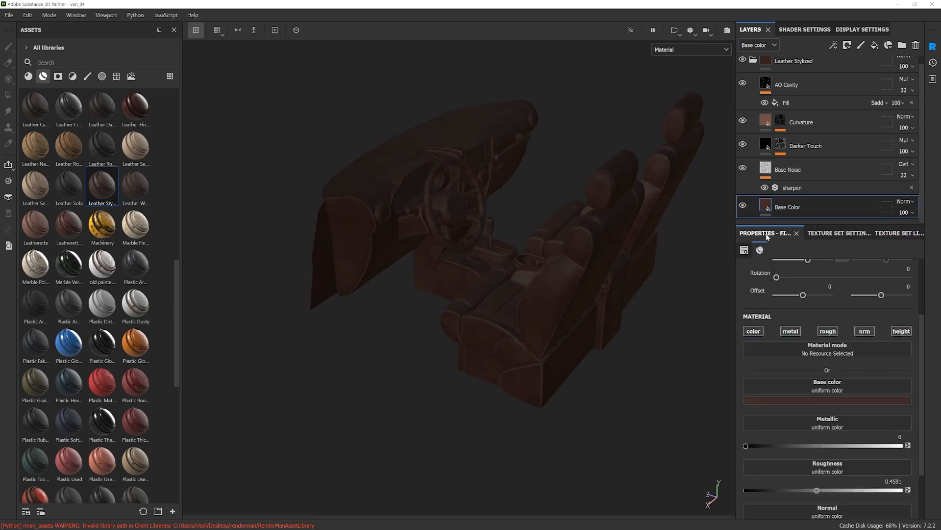
{"action": "left_click", "coordinate": [827, 401]}
{"action": "left_click_drag", "start_coordinate": [831, 483], "coordinate": [799, 489]}
{"action": "left_click_drag", "start_coordinate": [523, 273], "coordinate": [610, 210], "text": "alt"}
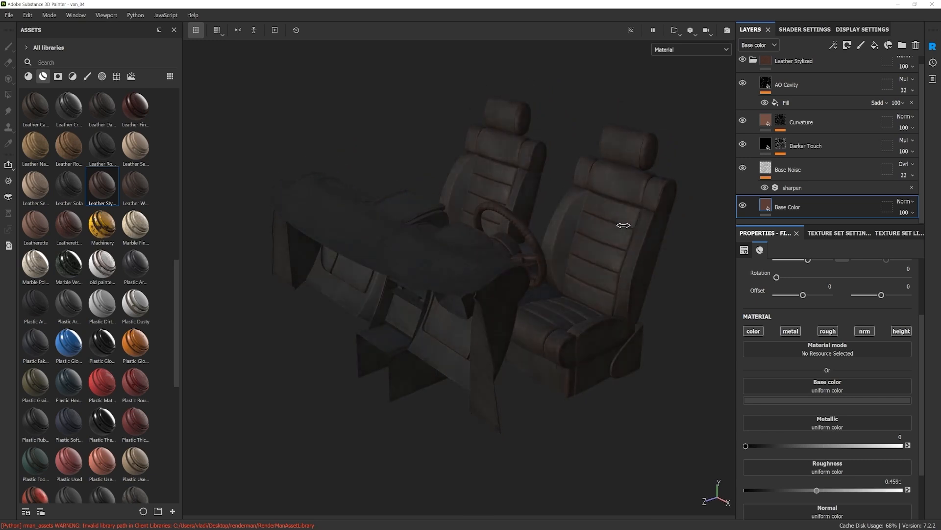
Step: Change the Curvature layer's base color to a light, desaturated greyish brown
{"action": "left_click", "coordinate": [767, 120]}
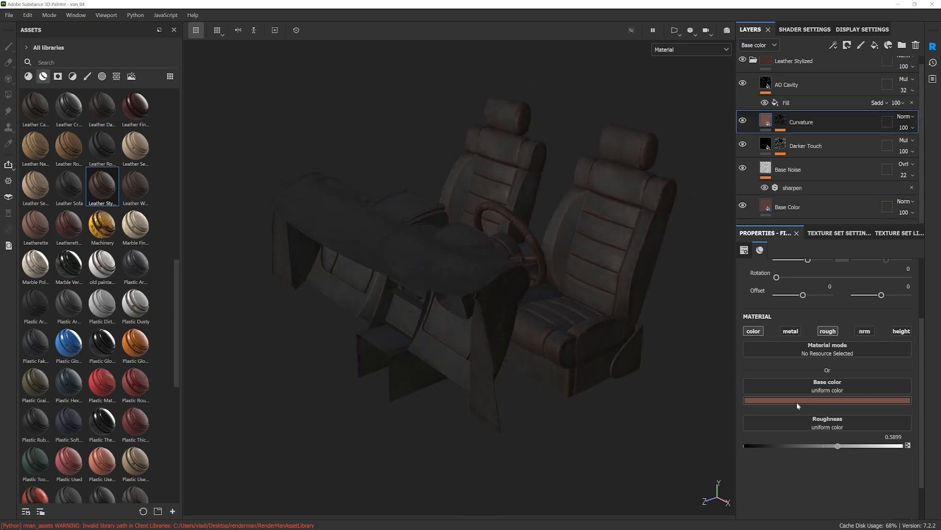
{"action": "left_click", "coordinate": [808, 400]}
{"action": "left_click", "coordinate": [814, 466]}
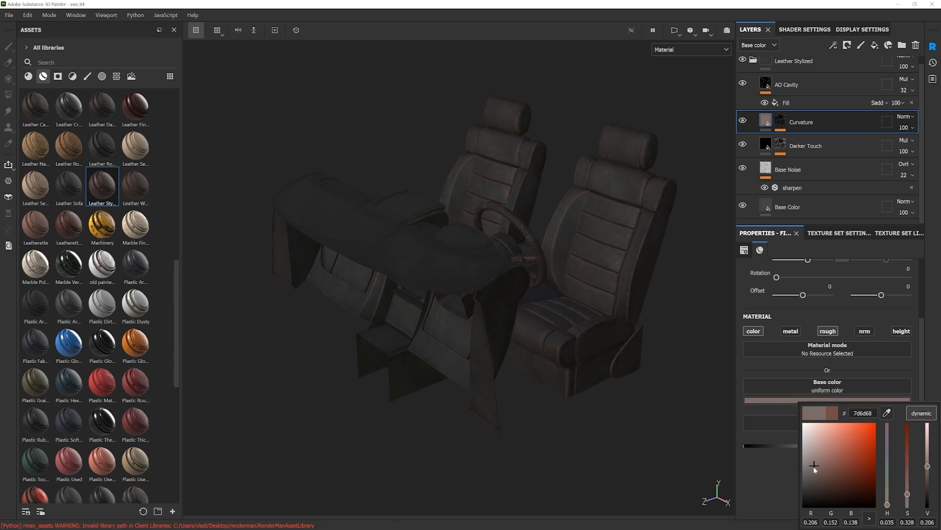
{"action": "left_click_drag", "start_coordinate": [805, 470], "coordinate": [813, 457]}
Step: Examine the recolored leather on the seats, steering wheel and dashboard from several angles and under different lighting
{"action": "left_click_drag", "start_coordinate": [683, 359], "coordinate": [389, 262], "text": "alt"}
{"action": "right_click_drag", "start_coordinate": [389, 262], "coordinate": [488, 202], "text": "alt"}
{"action": "left_click_drag", "start_coordinate": [545, 162], "coordinate": [580, 309], "text": "alt"}
{"action": "right_click_drag", "start_coordinate": [580, 309], "coordinate": [520, 296], "text": "shift"}
{"action": "left_click_drag", "start_coordinate": [543, 260], "coordinate": [405, 309], "text": "alt"}
{"action": "middle_click_drag", "start_coordinate": [406, 309], "coordinate": [343, 309], "text": "alt"}
{"action": "right_click_drag", "start_coordinate": [342, 308], "coordinate": [374, 296], "text": "alt"}
{"action": "left_click_drag", "start_coordinate": [374, 296], "coordinate": [362, 247], "text": "alt"}
{"action": "right_click_drag", "start_coordinate": [326, 206], "coordinate": [358, 216], "text": "alt"}
{"action": "left_click_drag", "start_coordinate": [492, 260], "coordinate": [472, 259], "text": "alt"}
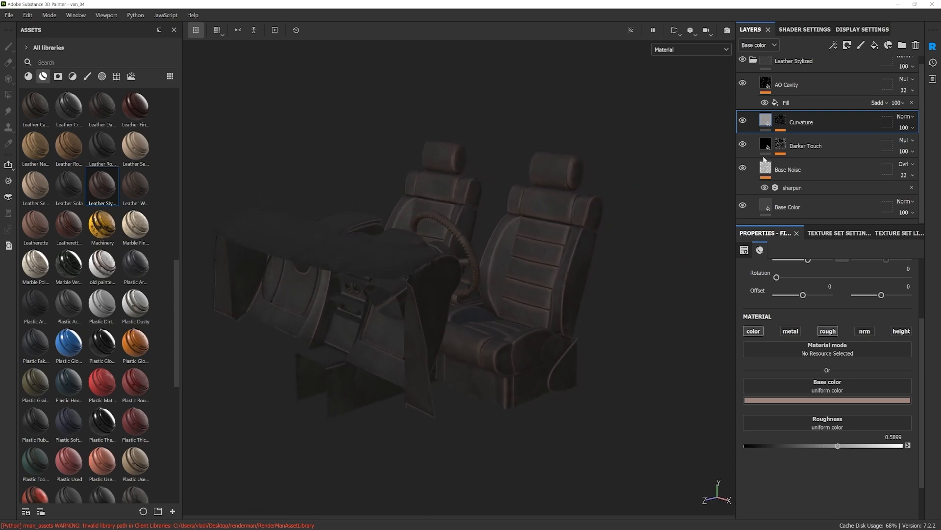
Step: Collapse the Leather Stylized folder and show every texture set except glass, with the whole van in view
{"action": "left_click", "coordinate": [754, 61]}
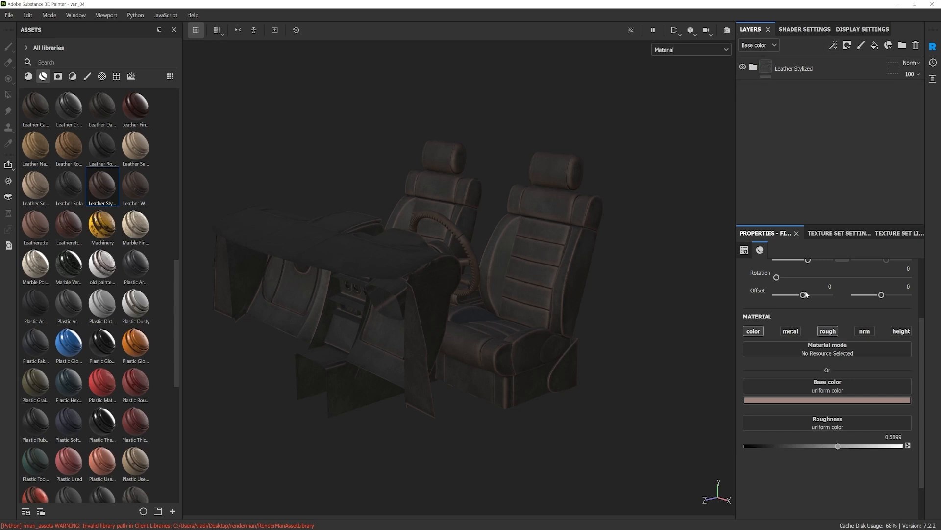
{"action": "left_click", "coordinate": [833, 234]}
{"action": "left_click", "coordinate": [891, 234]}
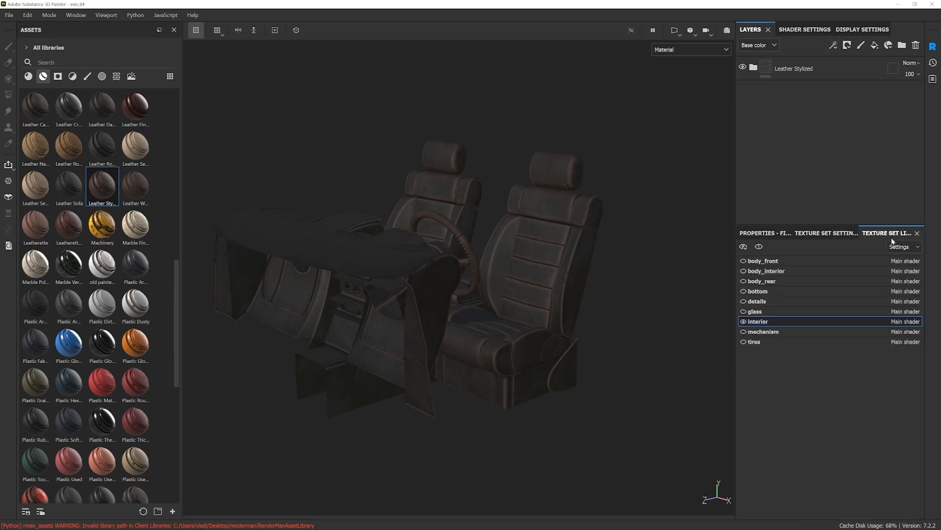
{"action": "left_click", "coordinate": [744, 246]}
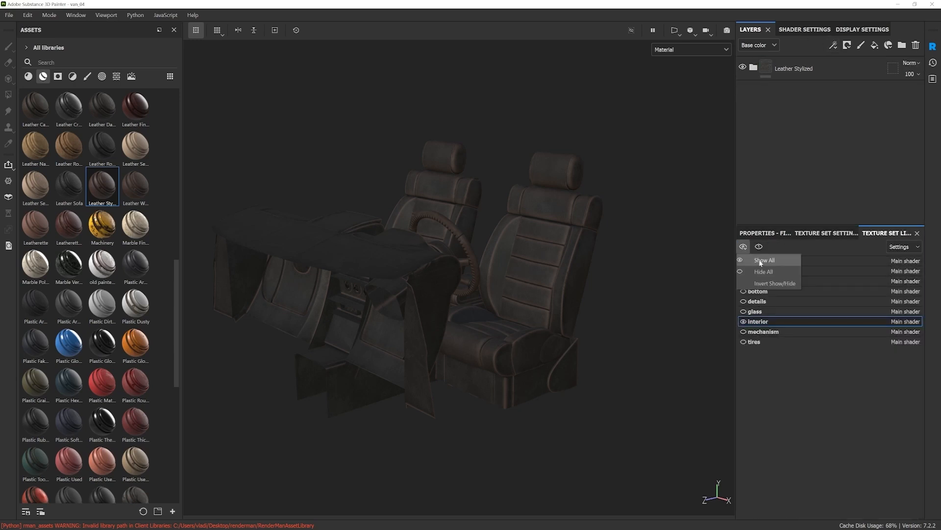
{"action": "left_click", "coordinate": [775, 260]}
{"action": "scroll", "coordinate": [567, 247], "scroll_direction": "down", "scroll_amount": 3}
{"action": "left_click", "coordinate": [744, 312]}
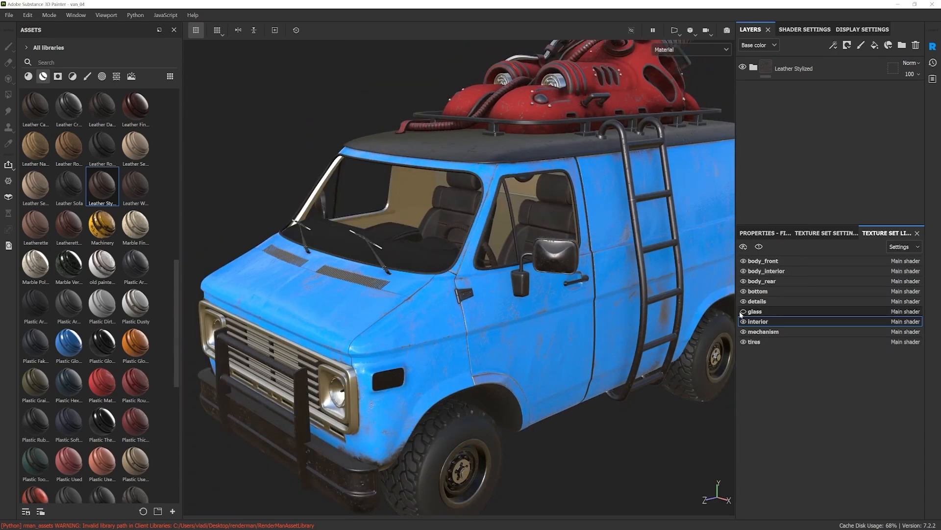
{"action": "scroll", "coordinate": [520, 300], "scroll_direction": "down", "scroll_amount": 3}
{"action": "mouse_move", "coordinate": [510, 316]}
{"action": "left_mouse_down", "text": "alt"}
{"action": "mouse_move", "coordinate": [483, 441]}
{"action": "mouse_move", "coordinate": [493, 308]}
{"action": "mouse_move", "coordinate": [507, 310]}
{"action": "left_mouse_up", "text": "alt"}
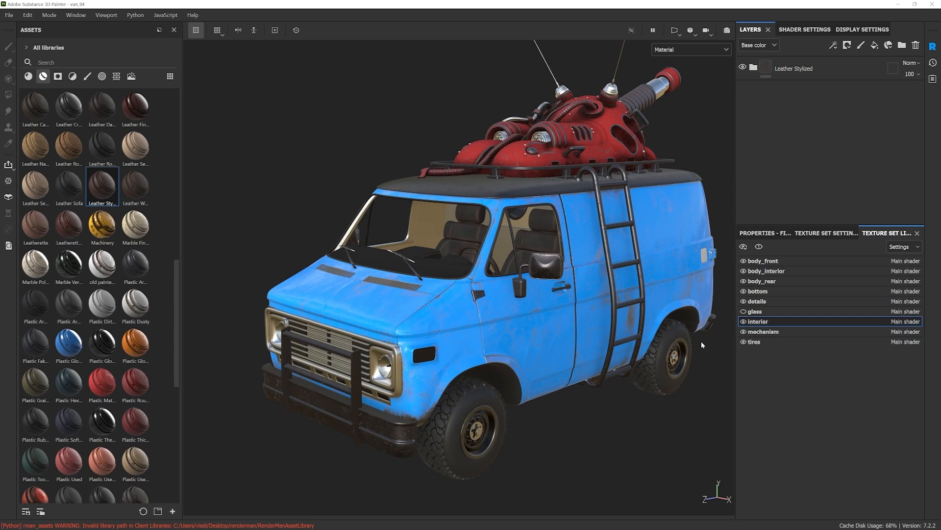
Step: Toggle the body_interior texture set's visibility to check which parts of the van it covers
{"action": "left_click", "coordinate": [743, 271]}
{"action": "left_click", "coordinate": [743, 272]}
{"action": "left_click", "coordinate": [743, 272]}
{"action": "left_click", "coordinate": [743, 271]}
{"action": "scroll", "coordinate": [677, 281], "scroll_direction": "up", "scroll_amount": 3}
{"action": "left_click_drag", "start_coordinate": [637, 289], "coordinate": [684, 302], "text": "alt"}
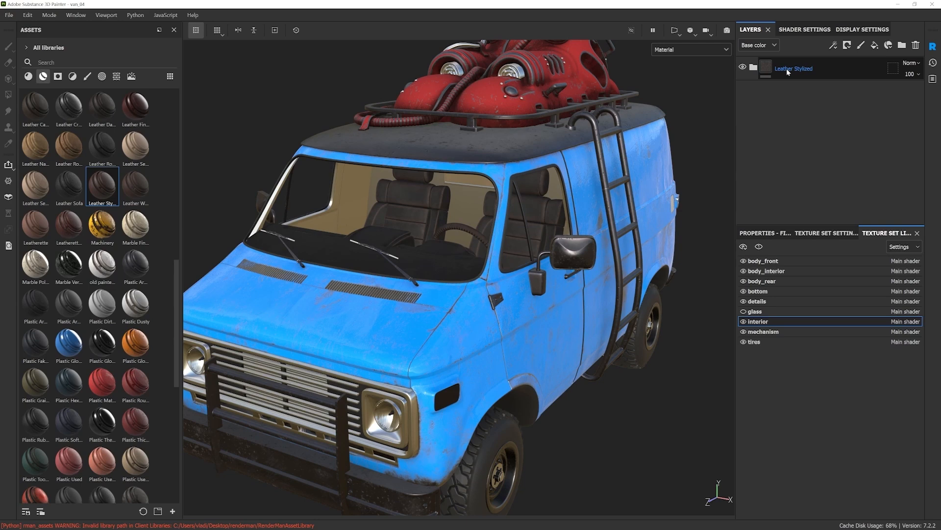
Step: Instantiate the Leather Stylized folder across texture sets, with only body_interior as the target
{"action": "left_click", "coordinate": [787, 69]}
{"action": "right_click", "coordinate": [793, 69]}
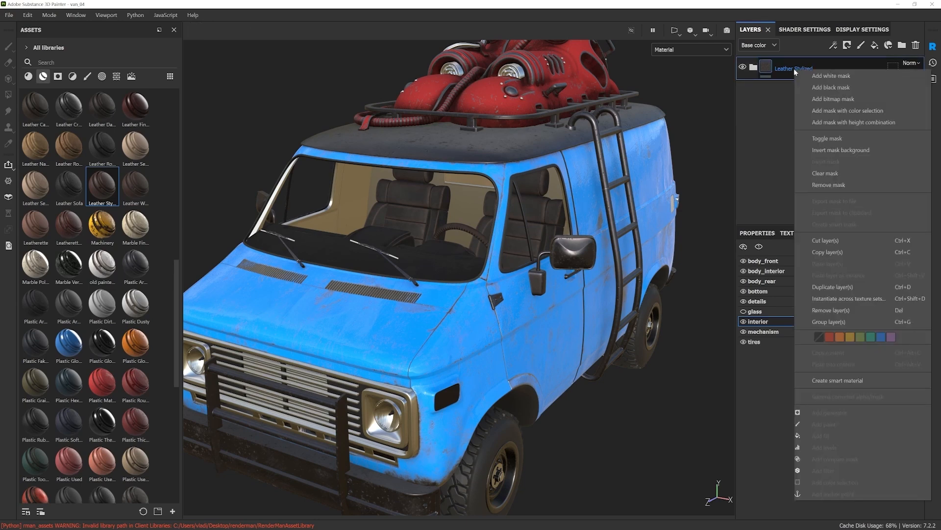
{"action": "left_click", "coordinate": [831, 298]}
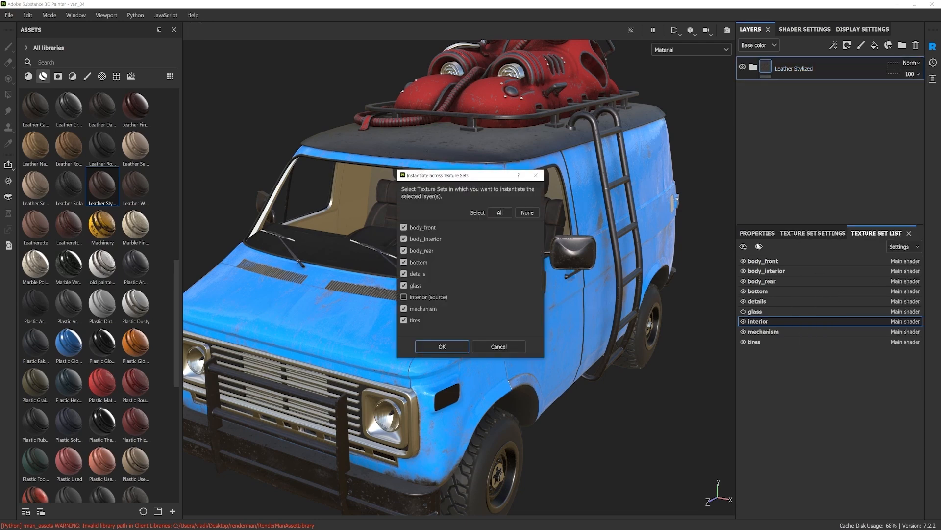
{"action": "left_click", "coordinate": [527, 212]}
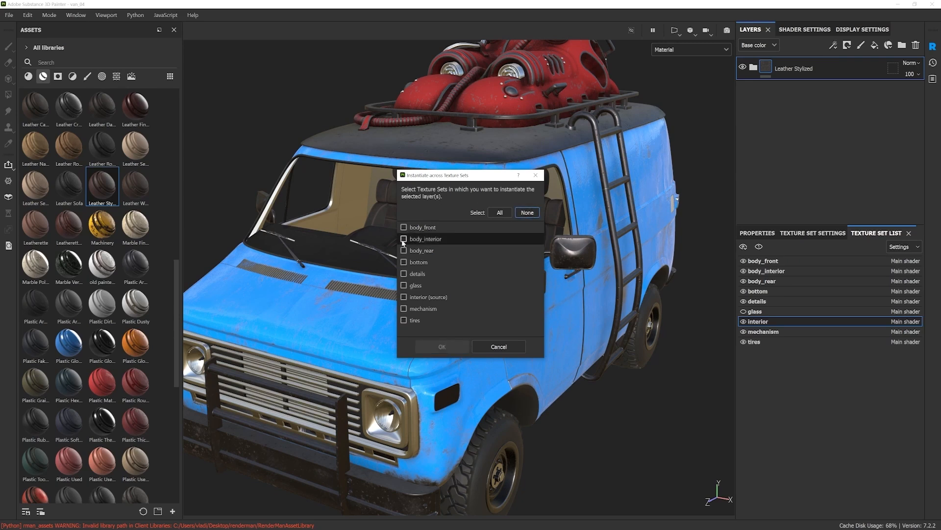
{"action": "left_click", "coordinate": [443, 346]}
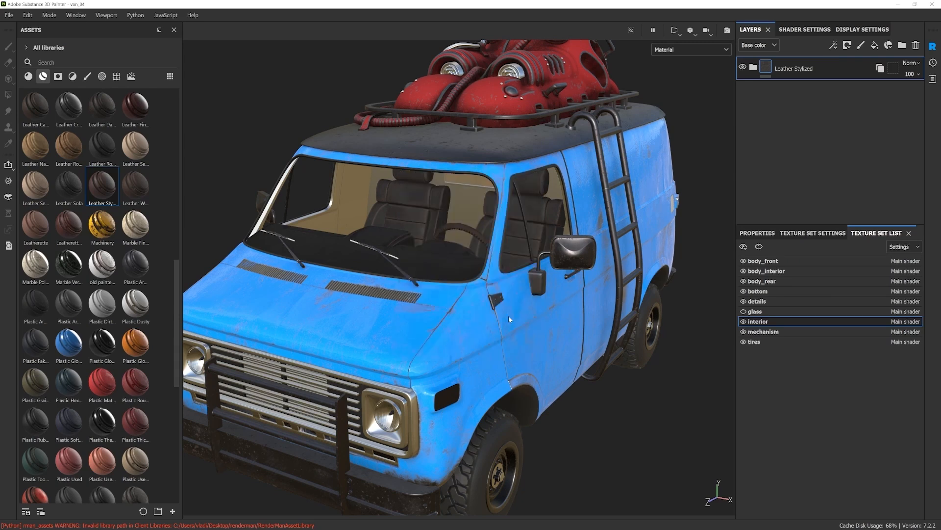
Step: Examine the leather on the van's cargo interior through the rear windows
{"action": "left_click_drag", "start_coordinate": [508, 315], "coordinate": [443, 252], "text": "alt"}
{"action": "middle_click_drag", "start_coordinate": [443, 252], "coordinate": [314, 196], "text": "alt"}
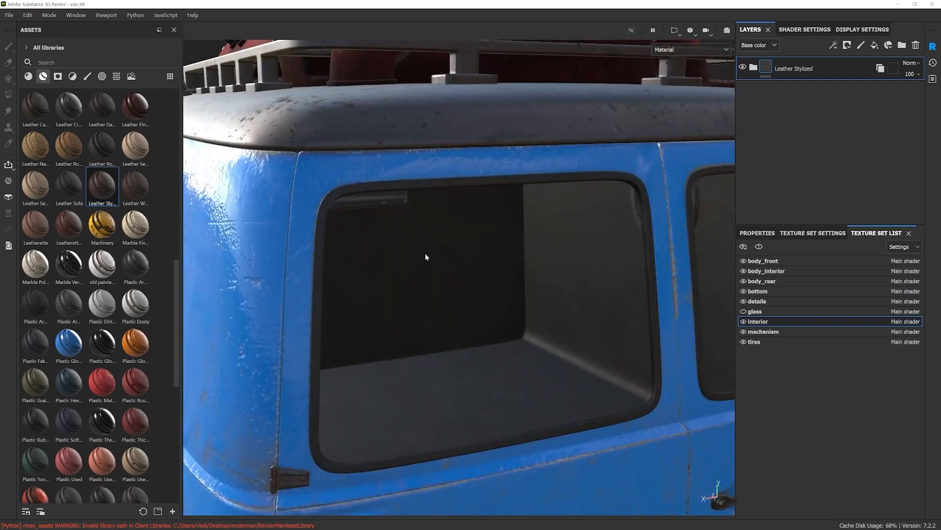
{"action": "right_click_drag", "start_coordinate": [426, 256], "coordinate": [528, 300], "text": "alt"}
{"action": "left_click_drag", "start_coordinate": [527, 301], "coordinate": [452, 300], "text": "alt"}
{"action": "right_click_drag", "start_coordinate": [451, 300], "coordinate": [478, 290], "text": "alt"}
{"action": "left_click_drag", "start_coordinate": [478, 290], "coordinate": [604, 306], "text": "alt"}
{"action": "left_click_drag", "start_coordinate": [429, 318], "coordinate": [524, 303], "text": "alt"}
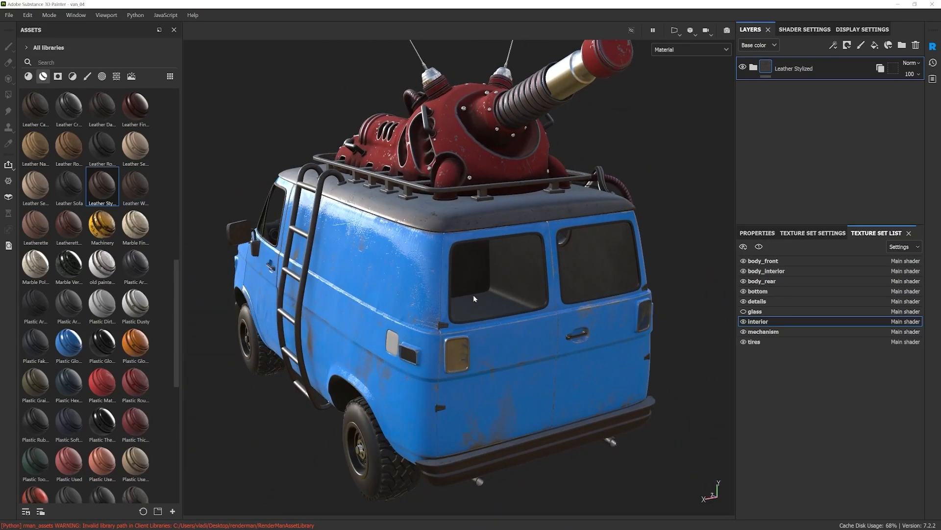
{"action": "left_click_drag", "start_coordinate": [474, 271], "coordinate": [532, 265], "text": "alt"}
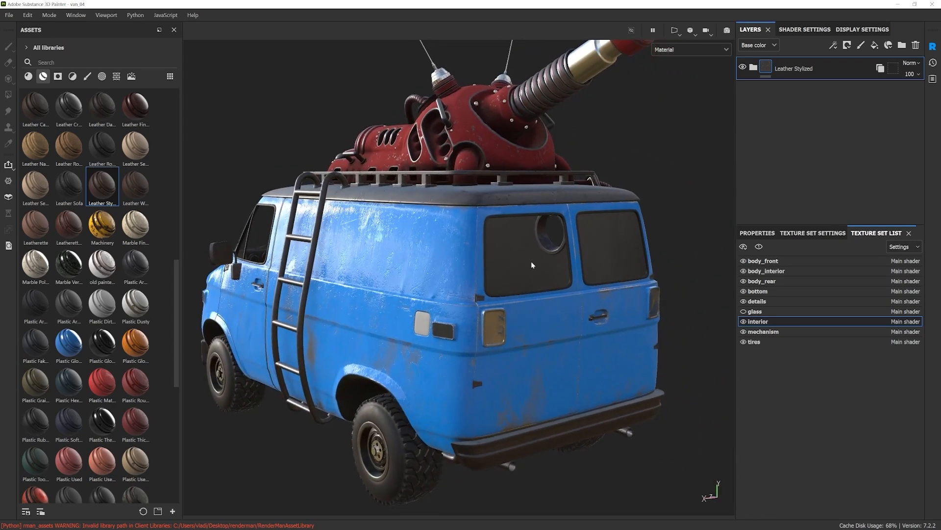
Step: In Creative Cloud Desktop, search the Substance 3D assets for "metal diamond" and send Diamond Plate to Substance 3D Painter
{"action": "left_click", "coordinate": [8, 198]}
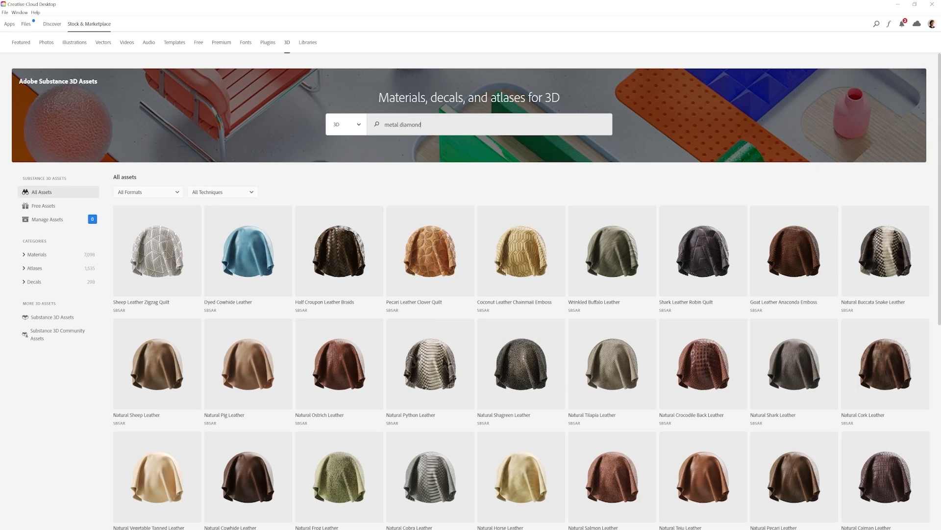
{"action": "key", "text": "Return"}
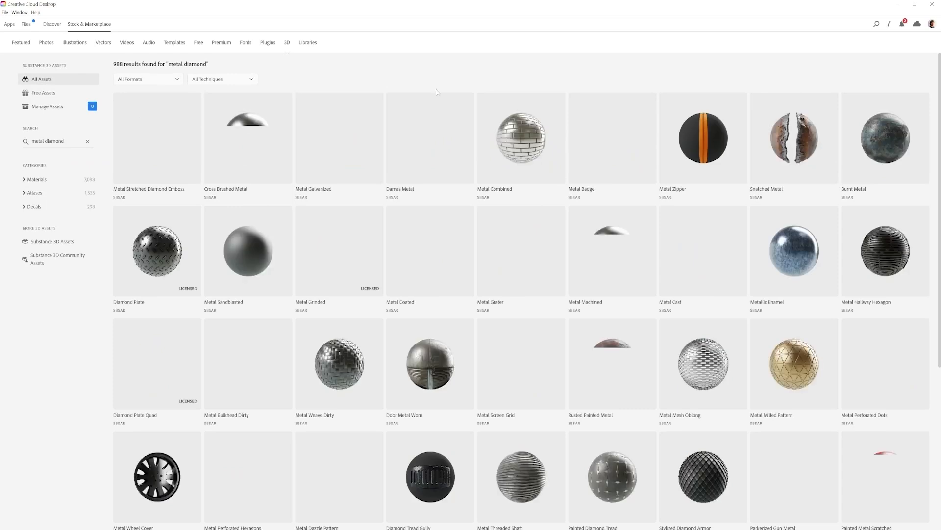
{"action": "mouse_move", "coordinate": [176, 129]}
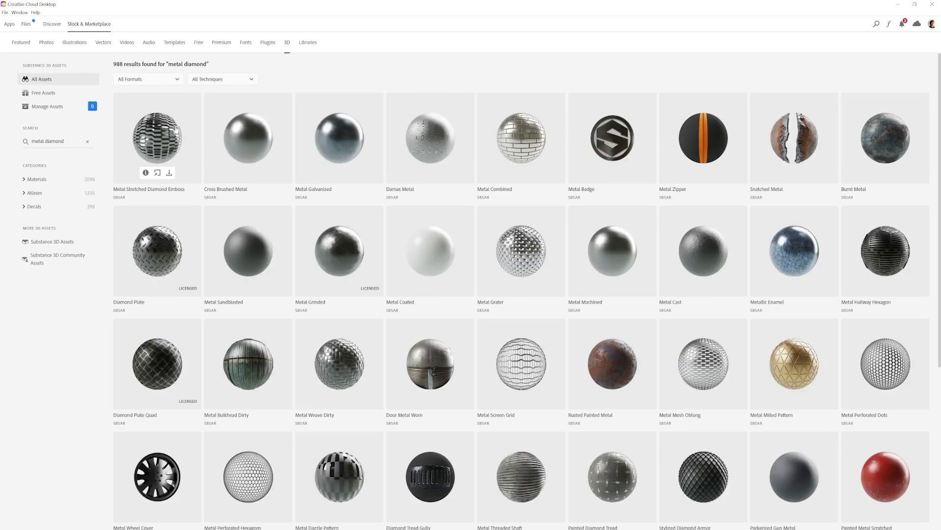
{"action": "mouse_move", "coordinate": [159, 261]}
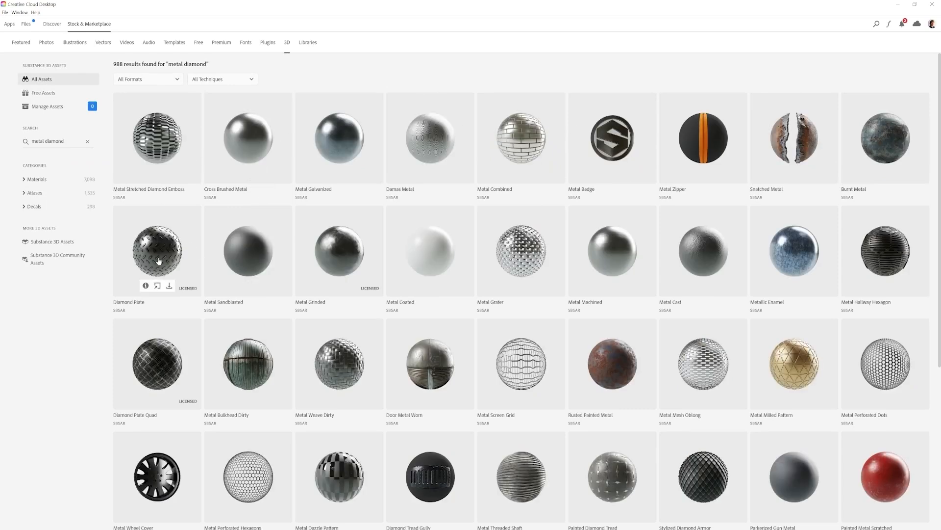
{"action": "left_click", "coordinate": [157, 286]}
{"action": "left_click", "coordinate": [195, 317]}
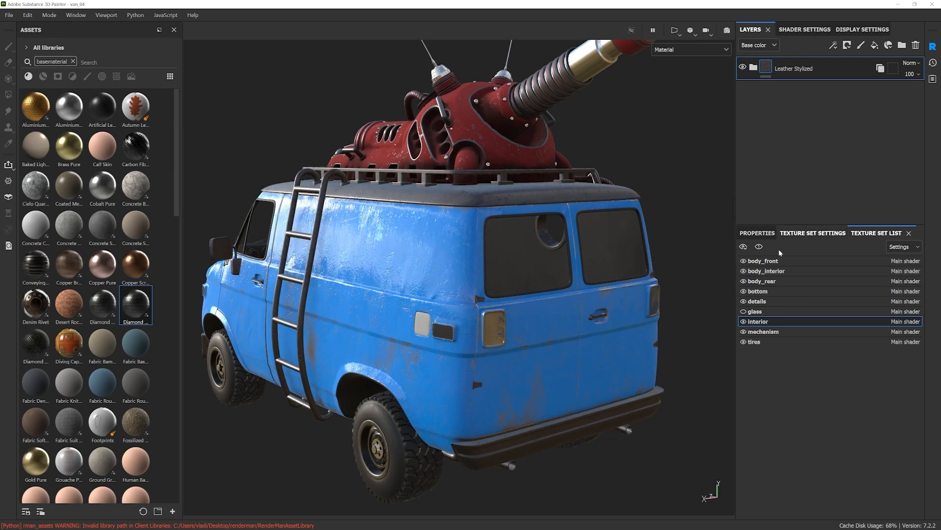
Step: Isolate the body_interior texture set by hiding all the others, and display the 3D and 2D views side by side
{"action": "left_click", "coordinate": [744, 247]}
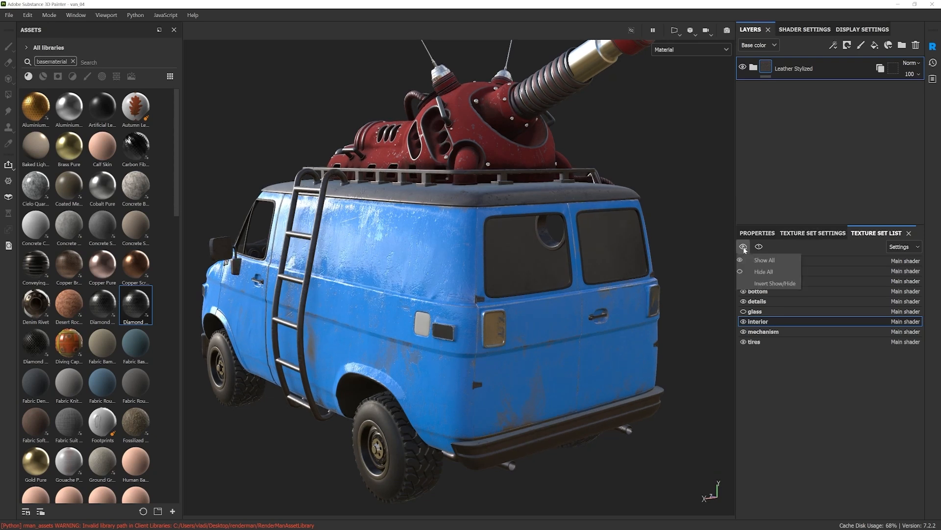
{"action": "left_click", "coordinate": [767, 273]}
{"action": "left_click", "coordinate": [743, 322]}
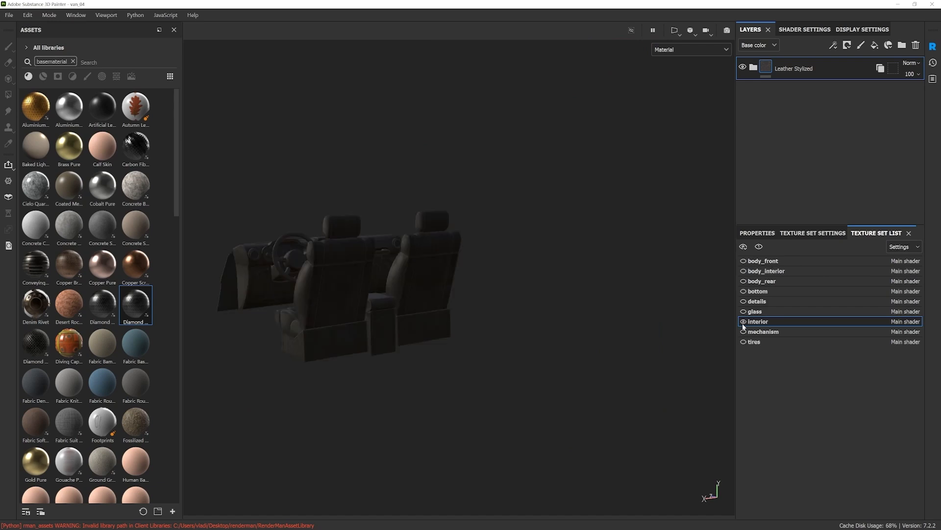
{"action": "left_click", "coordinate": [743, 321]}
{"action": "left_click", "coordinate": [743, 271]}
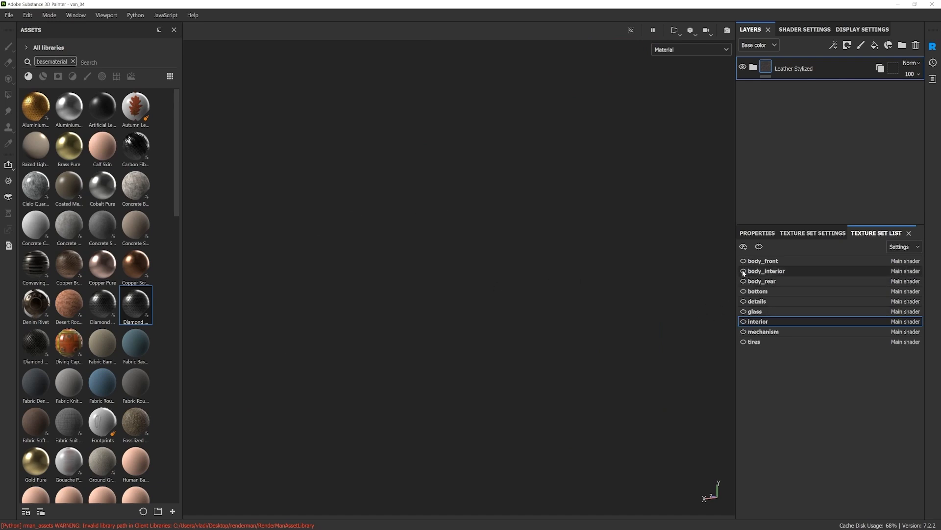
{"action": "left_click_drag", "start_coordinate": [560, 298], "coordinate": [474, 283], "text": "alt"}
{"action": "key", "text": "F1"}
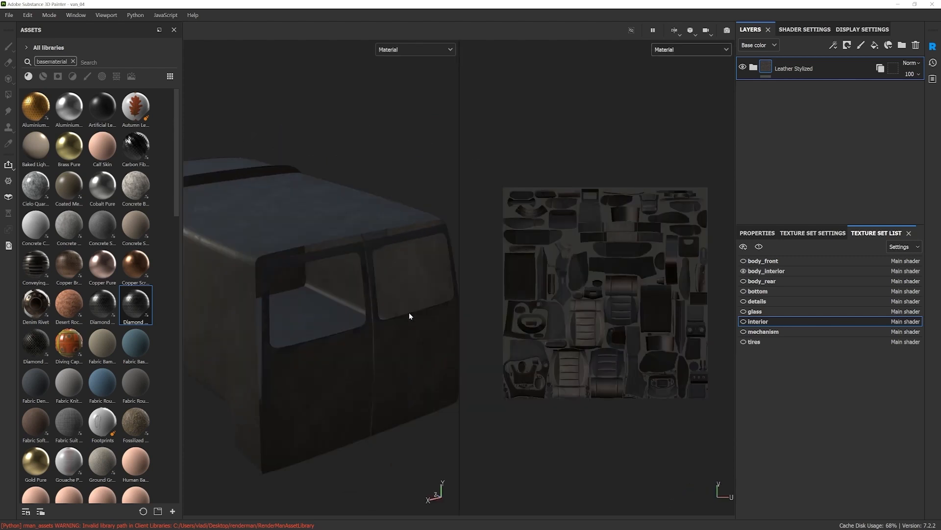
Step: Select the body_interior texture set and add the Diamond Plate material above its Leather Stylized instance
{"action": "left_click_drag", "start_coordinate": [384, 376], "coordinate": [467, 416], "text": "alt"}
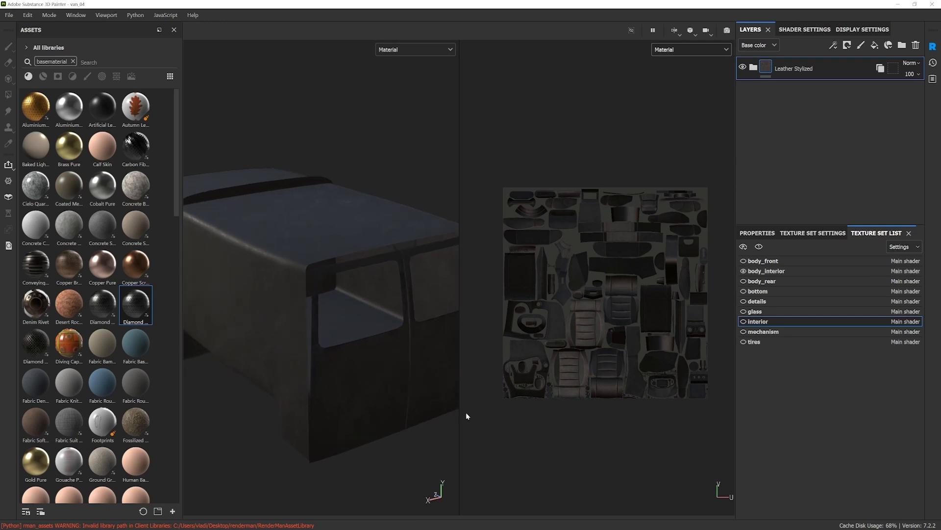
{"action": "left_click", "coordinate": [785, 270]}
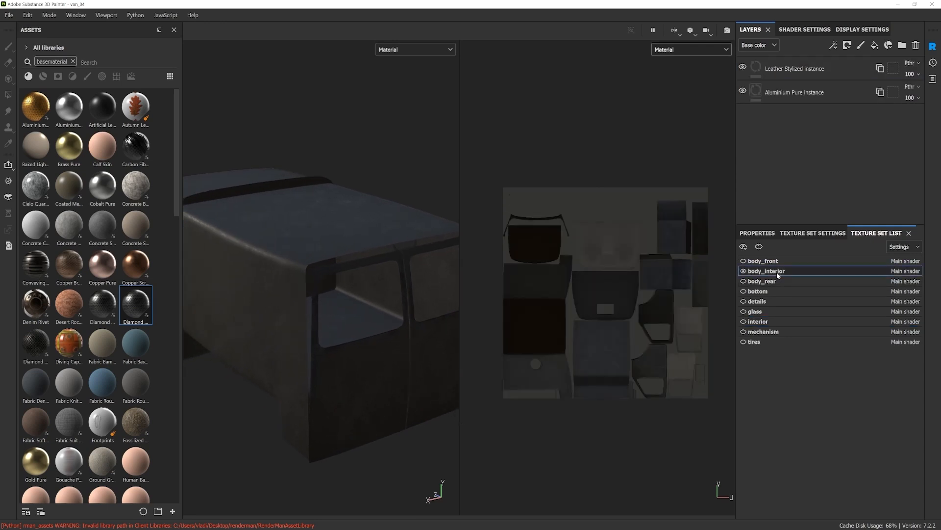
{"action": "left_click_drag", "start_coordinate": [331, 346], "coordinate": [496, 295], "text": "alt"}
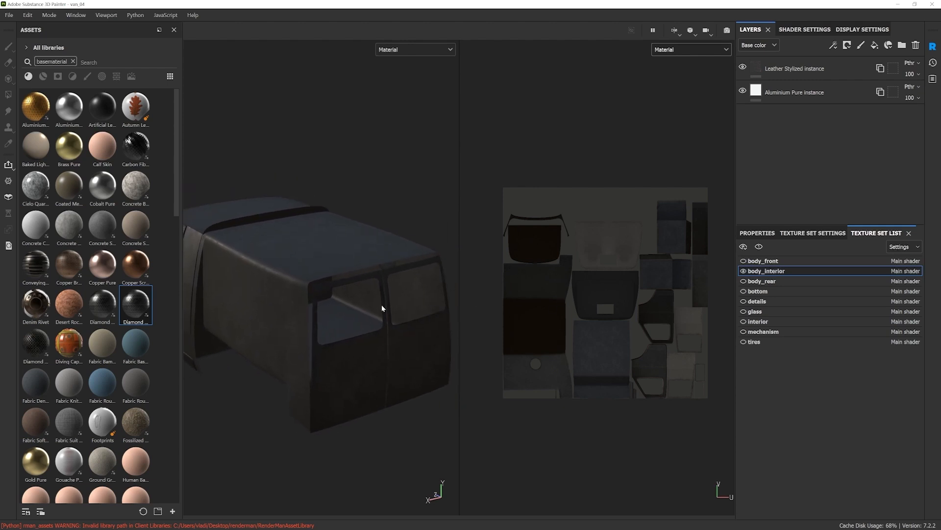
{"action": "left_click_drag", "start_coordinate": [152, 323], "coordinate": [799, 59]}
{"action": "right_click_drag", "start_coordinate": [352, 319], "coordinate": [345, 330], "text": "alt"}
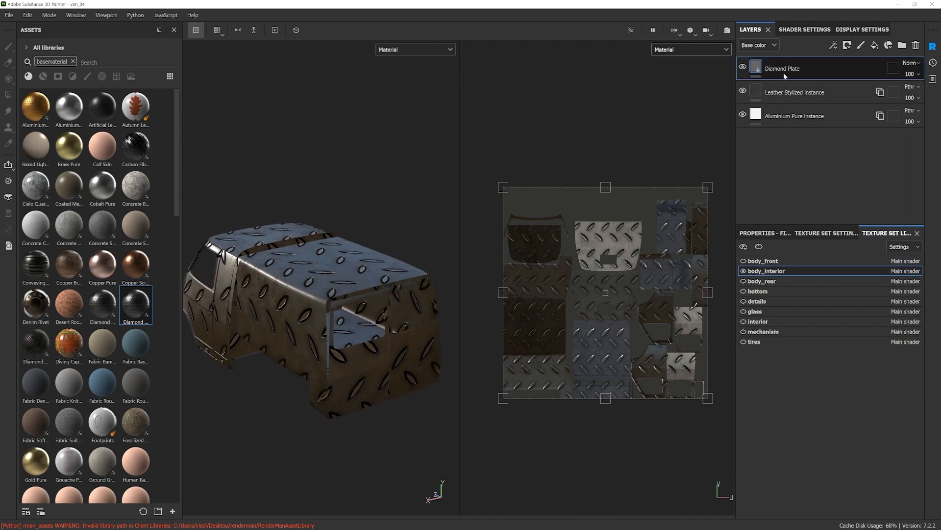
Step: Scale the Diamond Plate fill's projection down to about one-seventh of the UV tile for a much finer pattern
{"action": "left_click_drag", "start_coordinate": [706, 190], "coordinate": [518, 380]}
{"action": "scroll", "coordinate": [372, 338], "scroll_direction": "up", "scroll_amount": 5}
{"action": "left_click_drag", "start_coordinate": [365, 342], "coordinate": [417, 312], "text": "alt"}
{"action": "scroll", "coordinate": [365, 354], "scroll_direction": "down", "scroll_amount": 3}
{"action": "scroll", "coordinate": [366, 356], "scroll_direction": "down", "scroll_amount": 3}
{"action": "scroll", "coordinate": [354, 333], "scroll_direction": "down", "scroll_amount": 2}
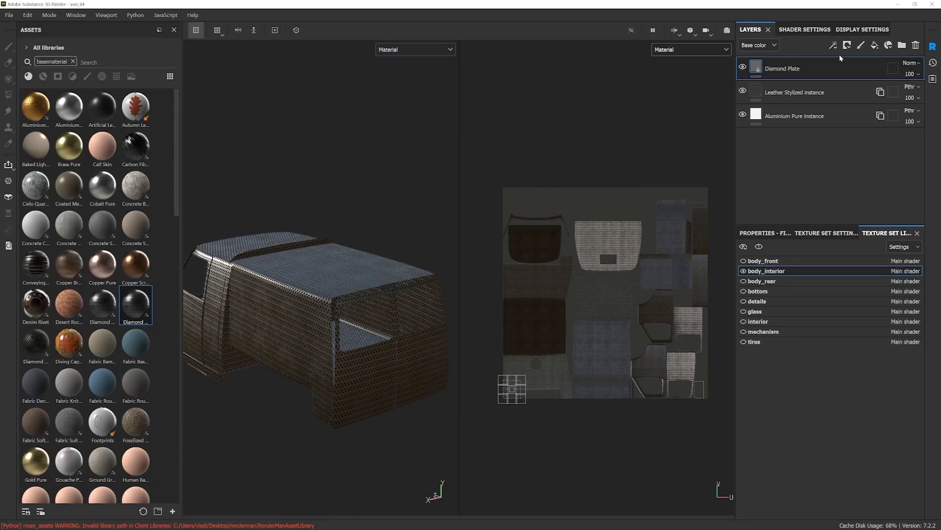
Step: Give the Diamond Plate layer a black mask and add a paint effect to that mask
{"action": "right_click", "coordinate": [791, 67]}
{"action": "left_click", "coordinate": [821, 86]}
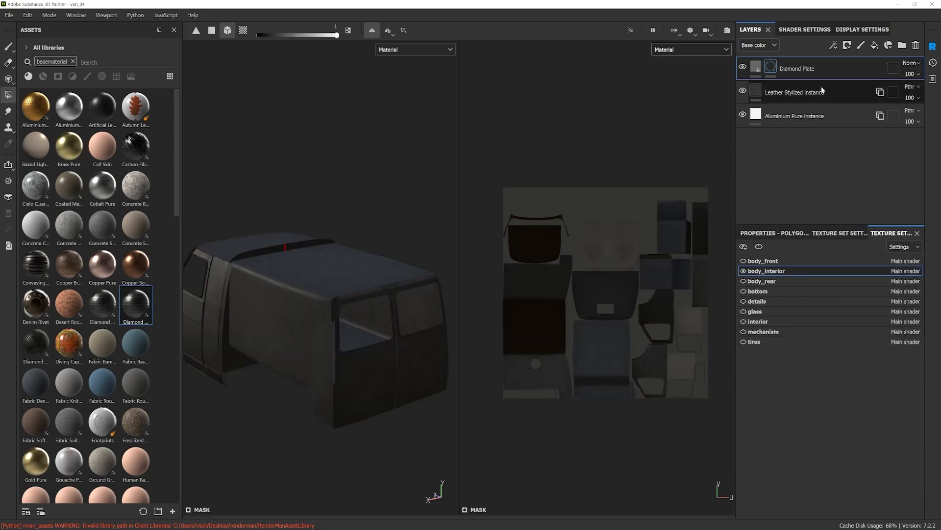
{"action": "left_click_drag", "start_coordinate": [362, 333], "coordinate": [373, 328], "text": "alt"}
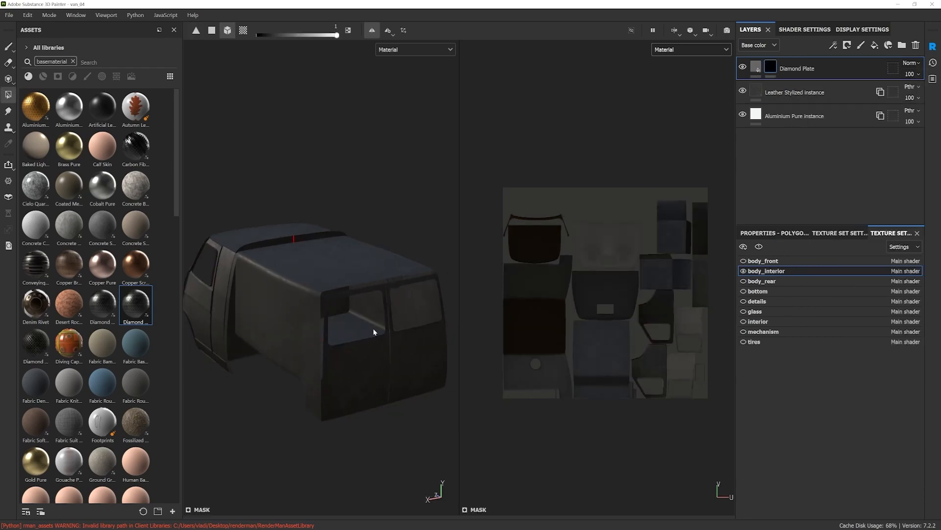
{"action": "right_click", "coordinate": [771, 68]}
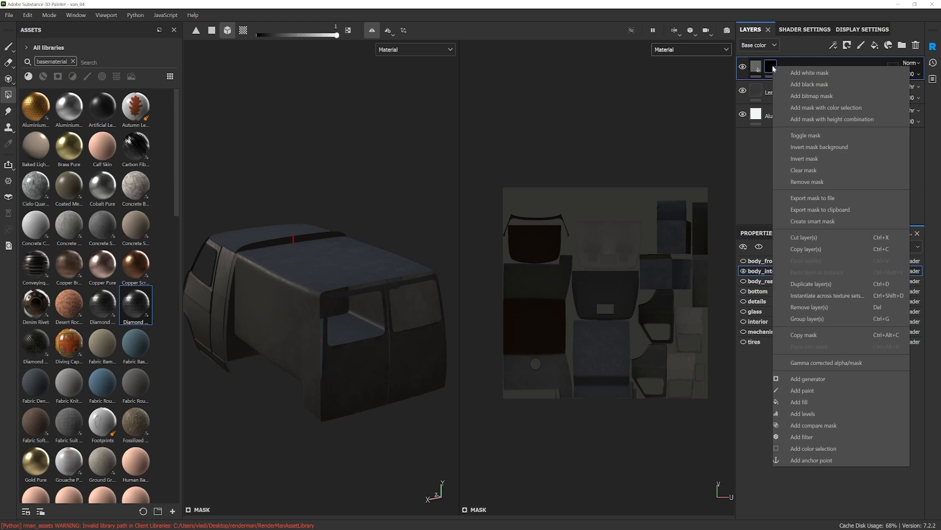
{"action": "left_click", "coordinate": [821, 391]}
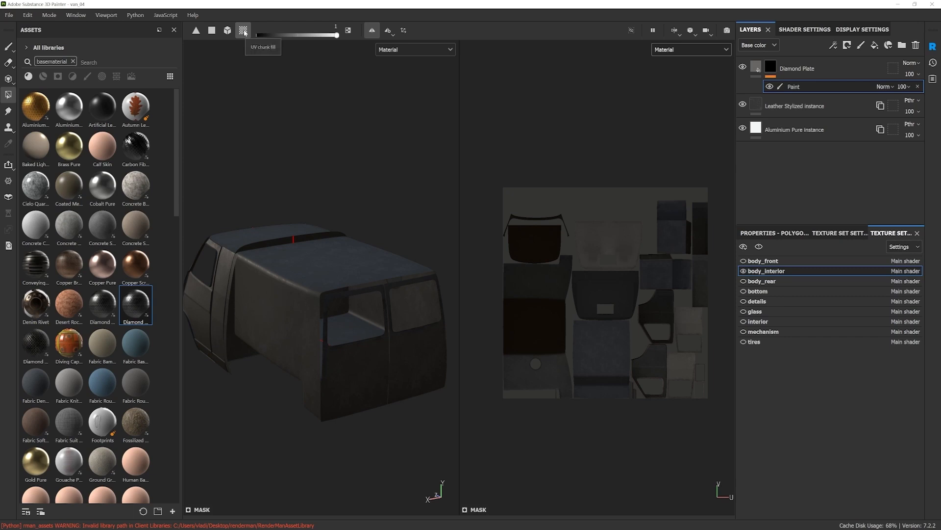
Step: Reveal Diamond Plate on the cargo area's walls, roof and floor by filling their UV chunks in the mask
{"action": "left_click", "coordinate": [534, 318]}
{"action": "left_click_drag", "start_coordinate": [376, 344], "coordinate": [350, 343], "text": "alt"}
{"action": "left_click", "coordinate": [610, 353]}
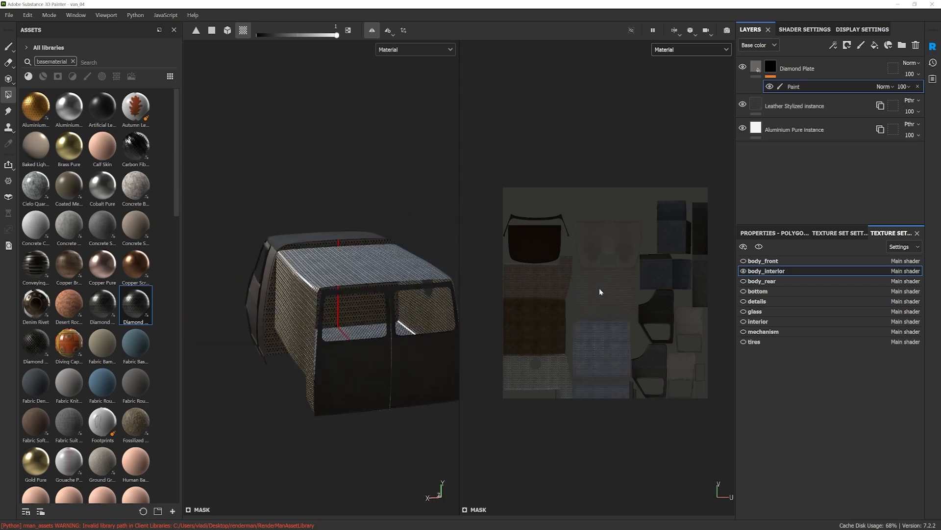
{"action": "left_click_drag", "start_coordinate": [366, 306], "coordinate": [371, 330], "text": "alt"}
{"action": "key", "text": "ctrl+z"}
{"action": "left_click", "coordinate": [595, 299]}
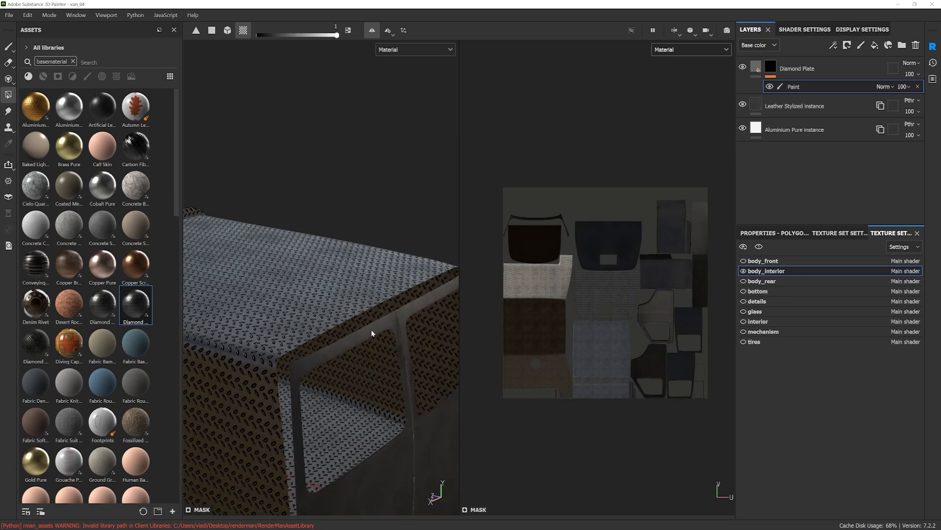
Step: Display only the 3D view and examine the diamond plate relief on the cargo body up close
{"action": "left_click_drag", "start_coordinate": [356, 298], "coordinate": [408, 281], "text": "alt"}
{"action": "key", "text": "F2"}
{"action": "left_click_drag", "start_coordinate": [514, 338], "coordinate": [480, 323], "text": "alt"}
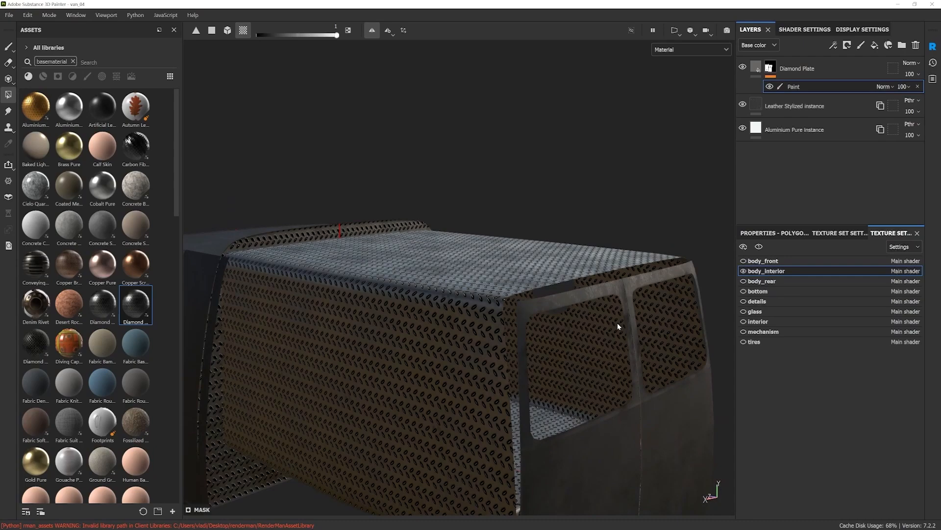
{"action": "right_click_drag", "start_coordinate": [617, 322], "coordinate": [618, 273], "text": "alt"}
{"action": "middle_click_drag", "start_coordinate": [618, 273], "coordinate": [551, 367], "text": "alt"}
{"action": "right_click_drag", "start_coordinate": [551, 367], "coordinate": [513, 336], "text": "alt"}
{"action": "middle_click_drag", "start_coordinate": [513, 336], "coordinate": [499, 390], "text": "alt"}
{"action": "right_click_drag", "start_coordinate": [499, 390], "coordinate": [497, 394], "text": "alt"}
{"action": "left_click_drag", "start_coordinate": [497, 394], "coordinate": [488, 388], "text": "alt"}
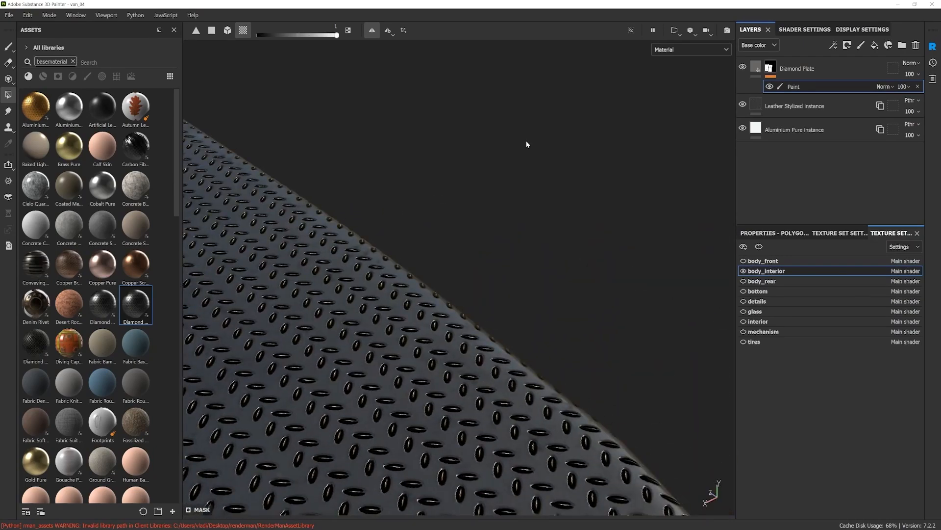
Step: In the shader's displacement and tessellation parameters, set the displacement scale to 0.04 and the subdivision count to about 20.15
{"action": "left_click", "coordinate": [800, 30]}
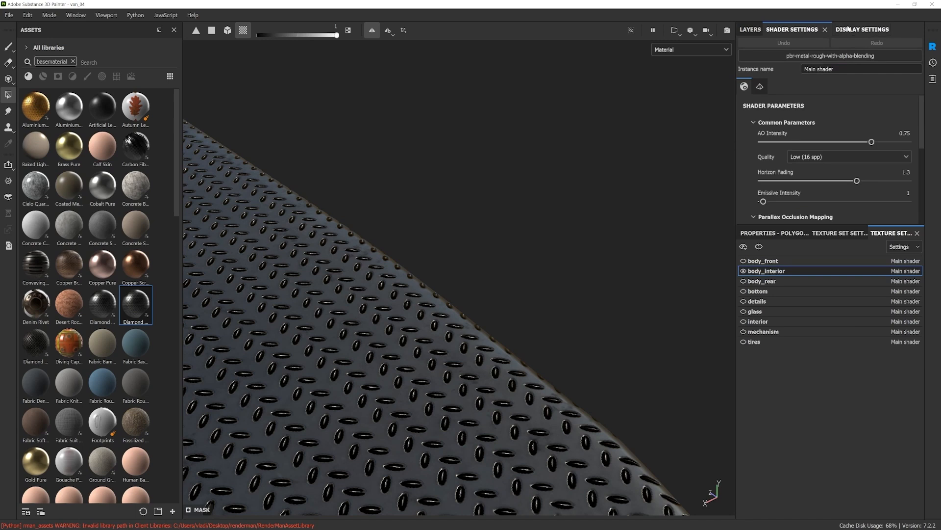
{"action": "left_click_drag", "start_coordinate": [923, 133], "coordinate": [915, 172]}
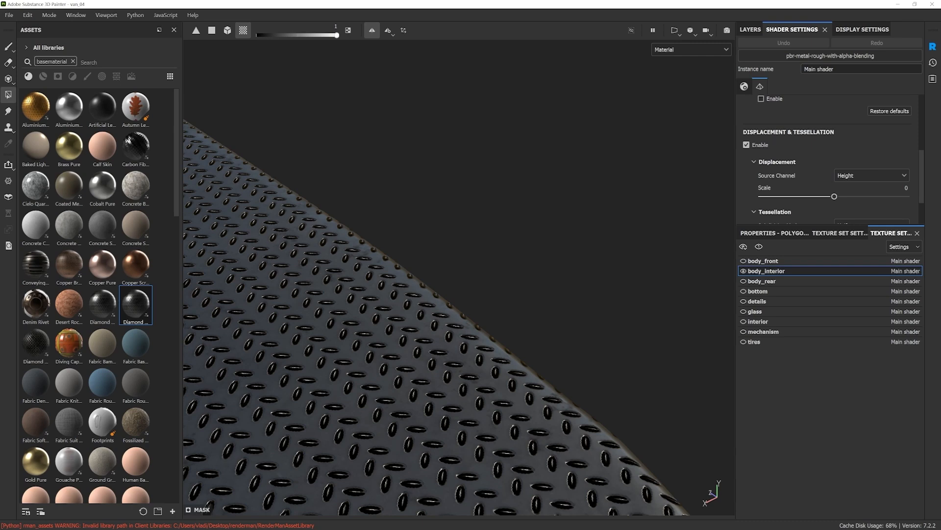
{"action": "left_click_drag", "start_coordinate": [919, 192], "coordinate": [919, 196]}
{"action": "mouse_move", "coordinate": [834, 177]}
{"action": "left_mouse_down"}
{"action": "mouse_move", "coordinate": [847, 179]}
{"action": "mouse_move", "coordinate": [839, 187]}
{"action": "left_mouse_up"}
{"action": "left_click_drag", "start_coordinate": [415, 391], "coordinate": [423, 372], "text": "alt"}
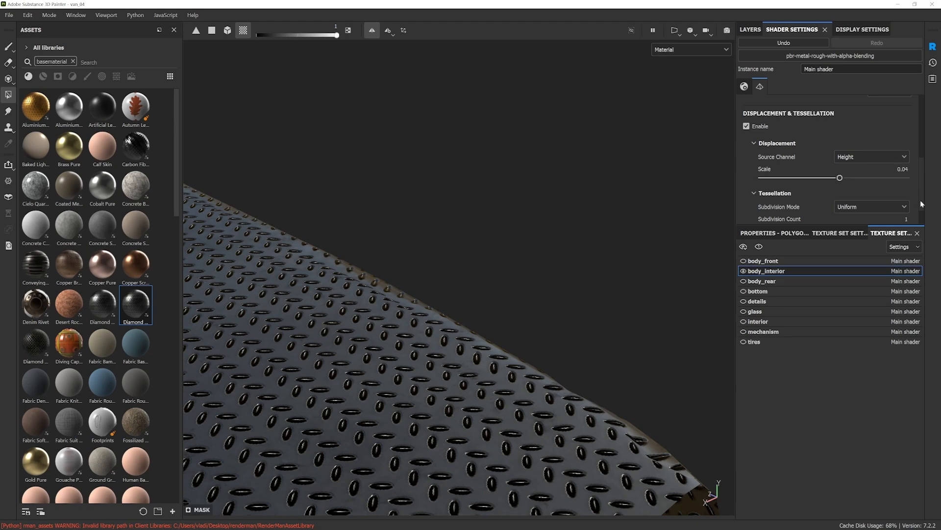
{"action": "scroll", "coordinate": [922, 204], "scroll_direction": "down", "scroll_amount": 1}
{"action": "left_click_drag", "start_coordinate": [763, 200], "coordinate": [852, 211]}
{"action": "left_click_drag", "start_coordinate": [512, 322], "coordinate": [408, 280], "text": "alt"}
{"action": "left_click_drag", "start_coordinate": [452, 399], "coordinate": [448, 319], "text": "alt"}
{"action": "left_click_drag", "start_coordinate": [548, 376], "coordinate": [503, 331], "text": "alt"}
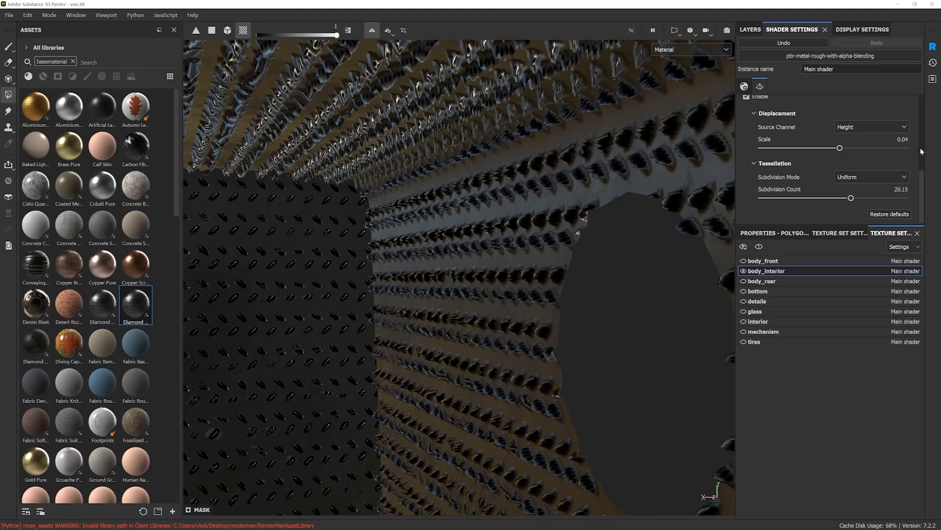
Step: Set the displacement scale to 0.01 and check the relief on the cargo body
{"action": "type", "text": "0.01"}
{"action": "key", "text": "Return"}
{"action": "left_click_drag", "start_coordinate": [571, 265], "coordinate": [527, 260], "text": "alt"}
{"action": "left_click_drag", "start_coordinate": [525, 260], "coordinate": [519, 242], "text": "alt"}
{"action": "scroll", "coordinate": [470, 343], "scroll_direction": "down", "scroll_amount": 5}
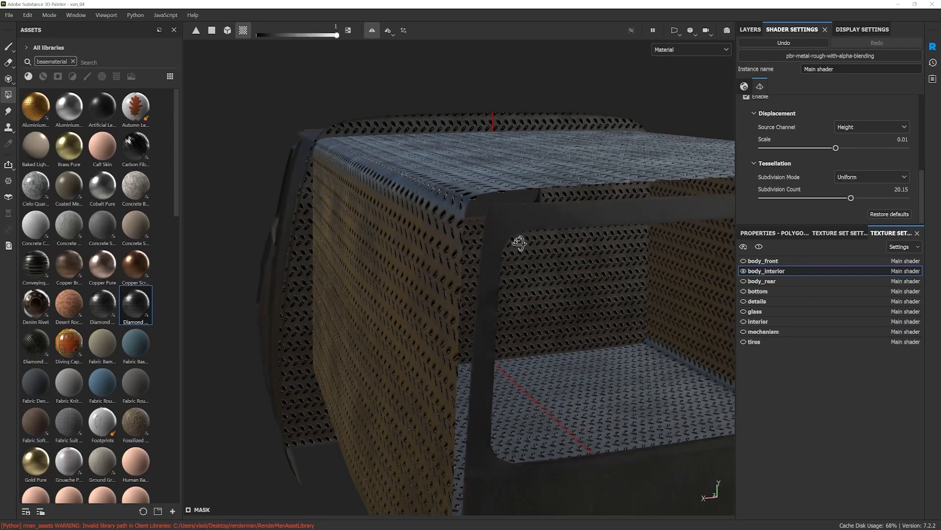
Step: Add a Blur filter to the content of the Diamond Plate layer
{"action": "left_click", "coordinate": [751, 30]}
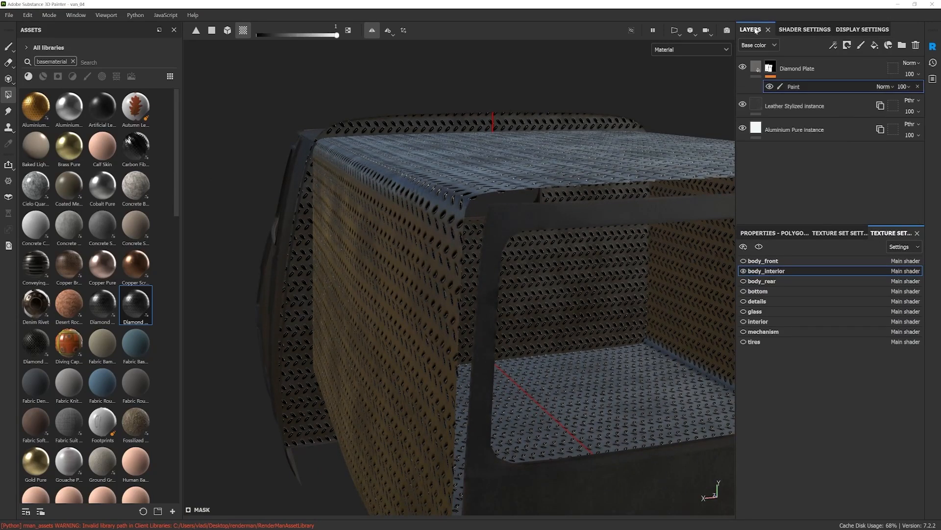
{"action": "left_click", "coordinate": [755, 69]}
{"action": "right_click", "coordinate": [755, 62]}
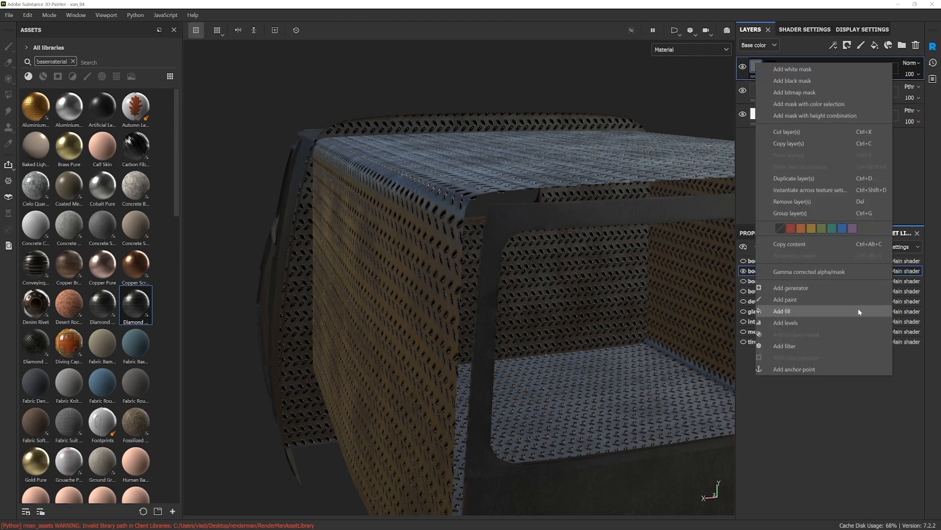
{"action": "left_click", "coordinate": [786, 346]}
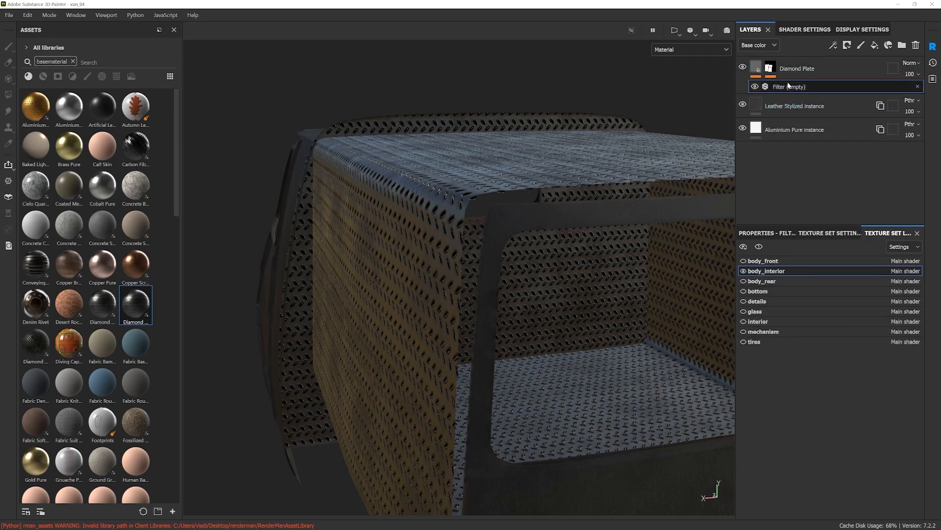
{"action": "left_click", "coordinate": [765, 233]}
{"action": "left_click", "coordinate": [838, 283]}
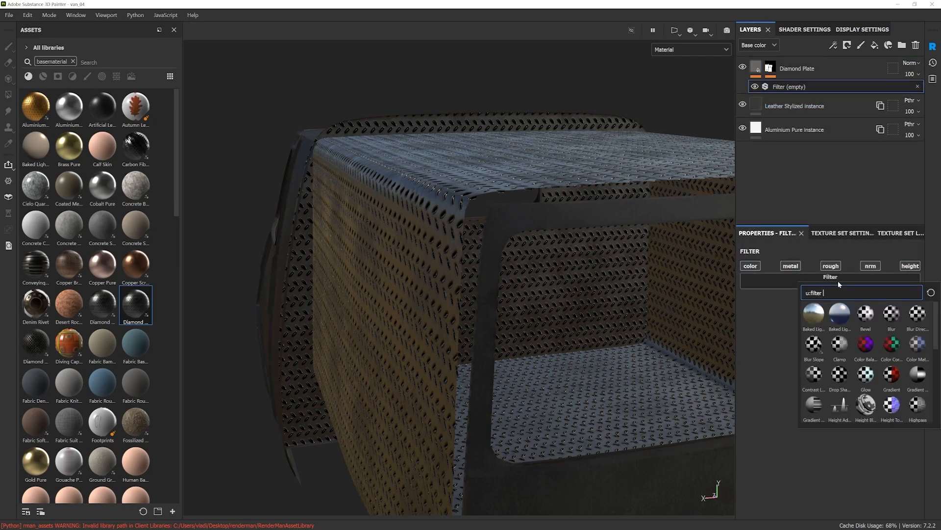
{"action": "left_click", "coordinate": [897, 319]}
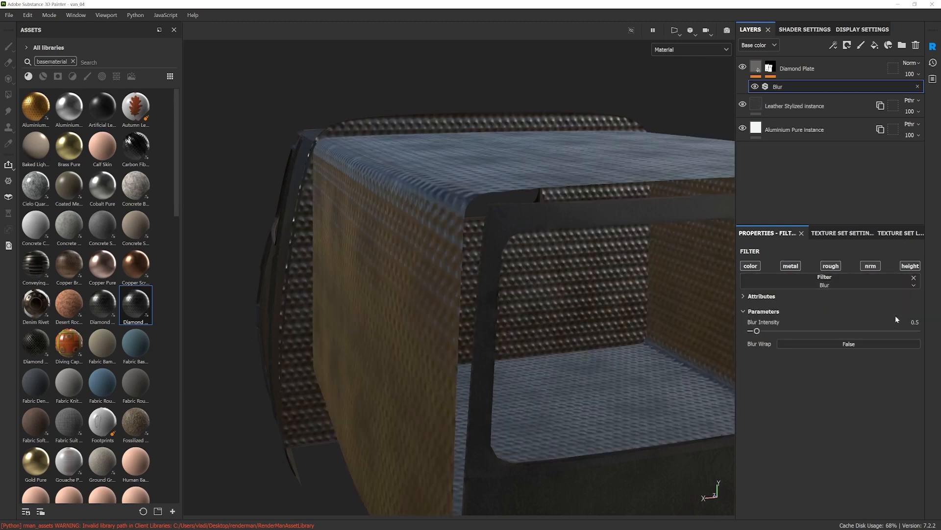
Step: Set the filter's Blur Intensity to 0.19 and restrict the filter to the height channel
{"action": "left_click_drag", "start_coordinate": [756, 332], "coordinate": [753, 331]}
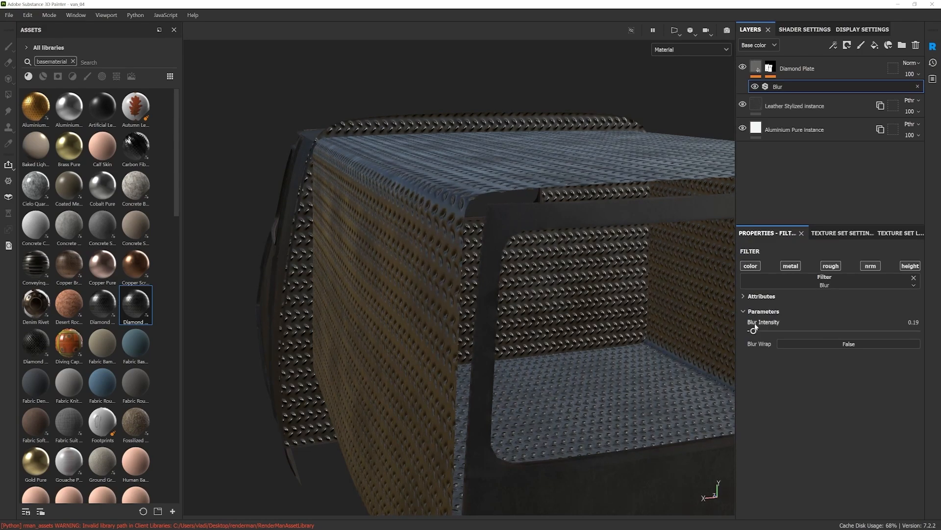
{"action": "mouse_move", "coordinate": [563, 336]}
{"action": "left_mouse_down", "text": "alt"}
{"action": "mouse_move", "coordinate": [574, 373]}
{"action": "mouse_move", "coordinate": [461, 284]}
{"action": "mouse_move", "coordinate": [487, 290]}
{"action": "mouse_move", "coordinate": [500, 278]}
{"action": "mouse_move", "coordinate": [557, 323]}
{"action": "left_mouse_up", "text": "alt"}
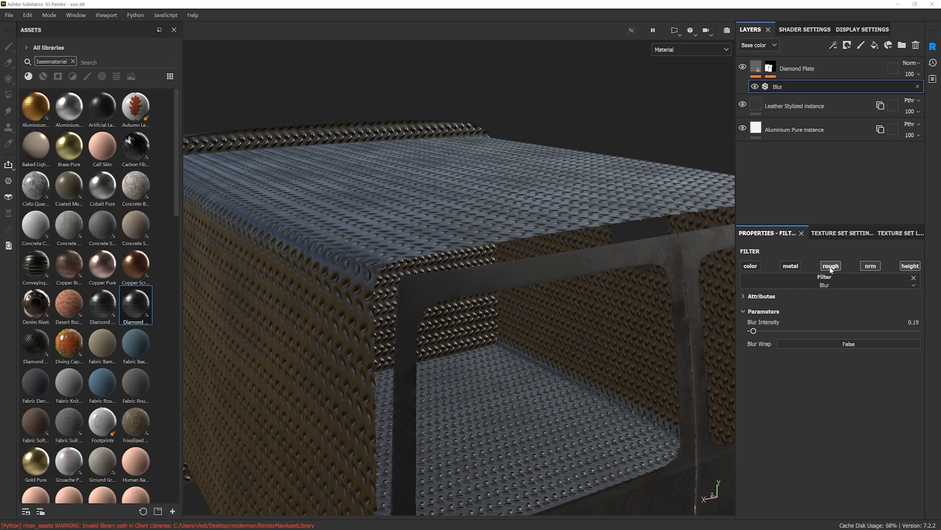
{"action": "scroll", "coordinate": [604, 355], "scroll_direction": "down", "scroll_amount": 3}
{"action": "left_click_drag", "start_coordinate": [603, 359], "coordinate": [607, 357], "text": "alt"}
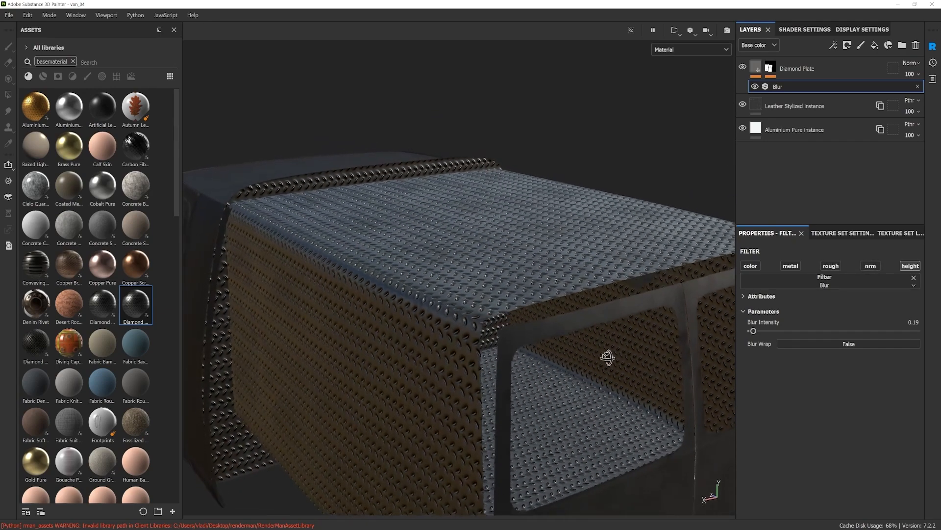
{"action": "scroll", "coordinate": [554, 362], "scroll_direction": "up", "scroll_amount": 3}
{"action": "middle_click_drag", "start_coordinate": [554, 362], "coordinate": [485, 314], "text": "alt"}
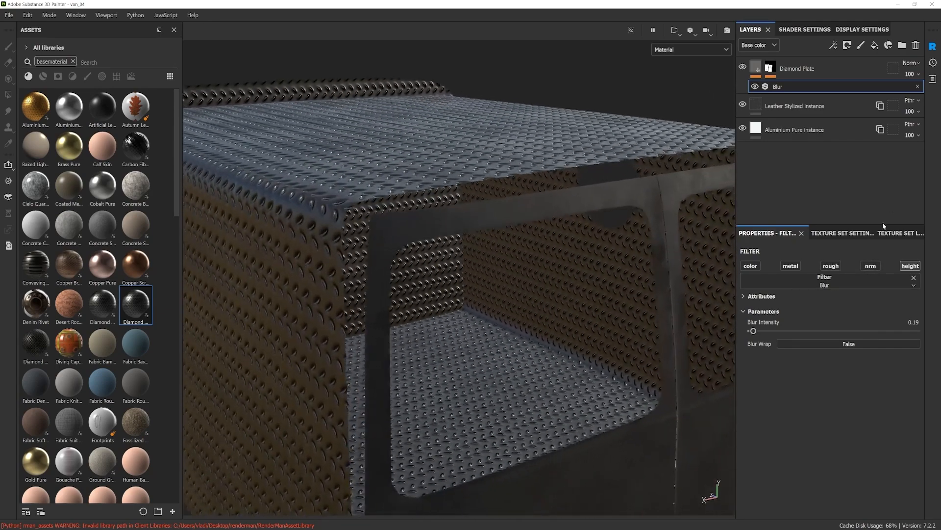
Step: Set the height filter's Blur Intensity to 0 while checking the diamond plate inside the cargo area
{"action": "left_click", "coordinate": [910, 265]}
{"action": "left_click_drag", "start_coordinate": [756, 332], "coordinate": [754, 333]}
{"action": "left_click_drag", "start_coordinate": [514, 344], "coordinate": [557, 347], "text": "alt"}
{"action": "scroll", "coordinate": [557, 347], "scroll_direction": "up", "scroll_amount": 3}
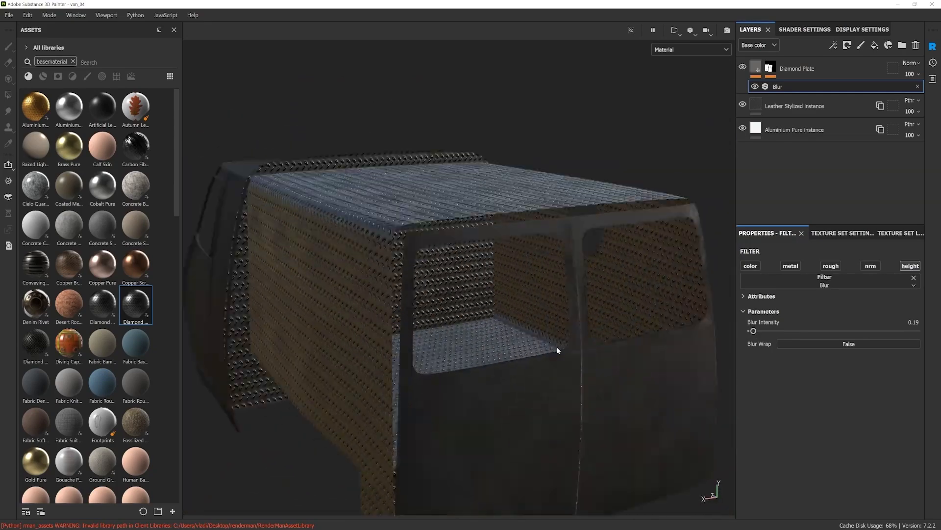
{"action": "middle_click_drag", "start_coordinate": [557, 347], "coordinate": [464, 349], "text": "alt"}
{"action": "left_click_drag", "start_coordinate": [464, 349], "coordinate": [578, 319], "text": "alt"}
{"action": "left_click_drag", "start_coordinate": [754, 332], "coordinate": [752, 333]}
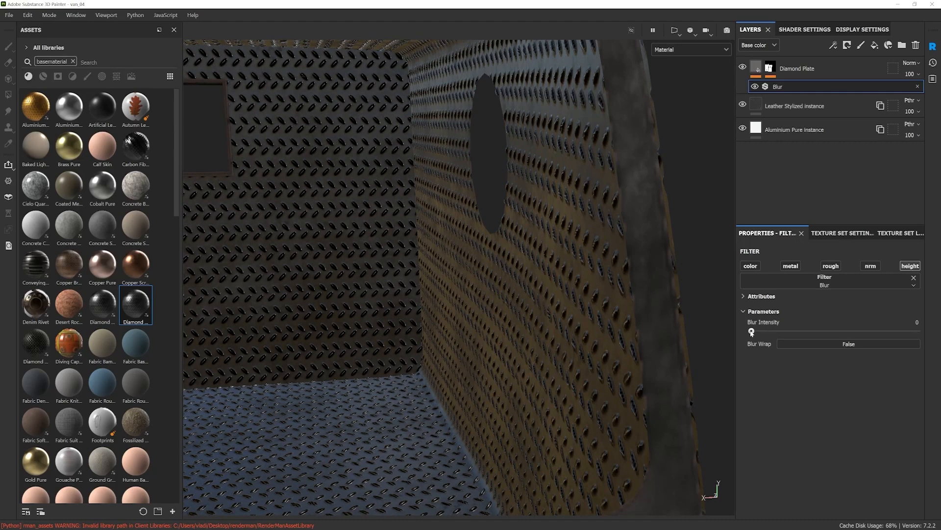
Step: Try adjusting the Diamond Plate layer's opacity in the Height channel, and return the layer stack to Base color
{"action": "left_click", "coordinate": [764, 47]}
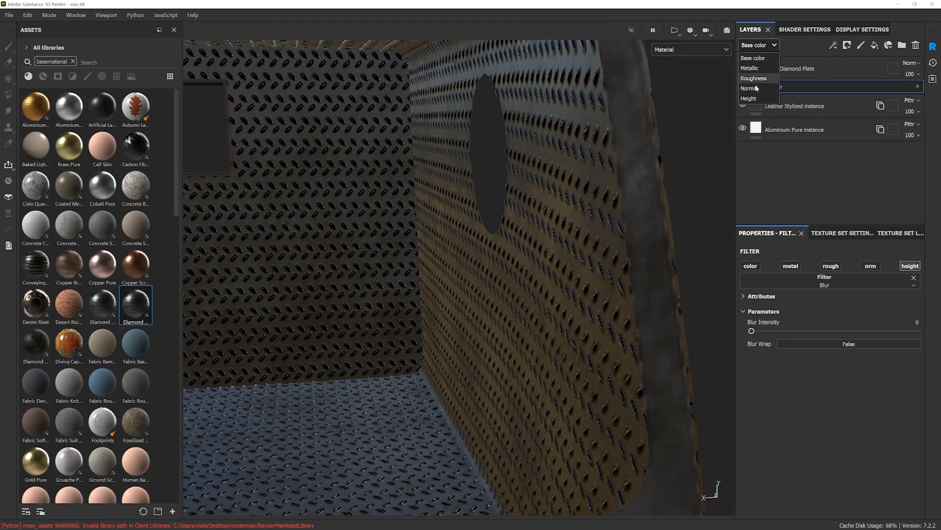
{"action": "left_click", "coordinate": [748, 98]}
{"action": "left_click", "coordinate": [911, 74]}
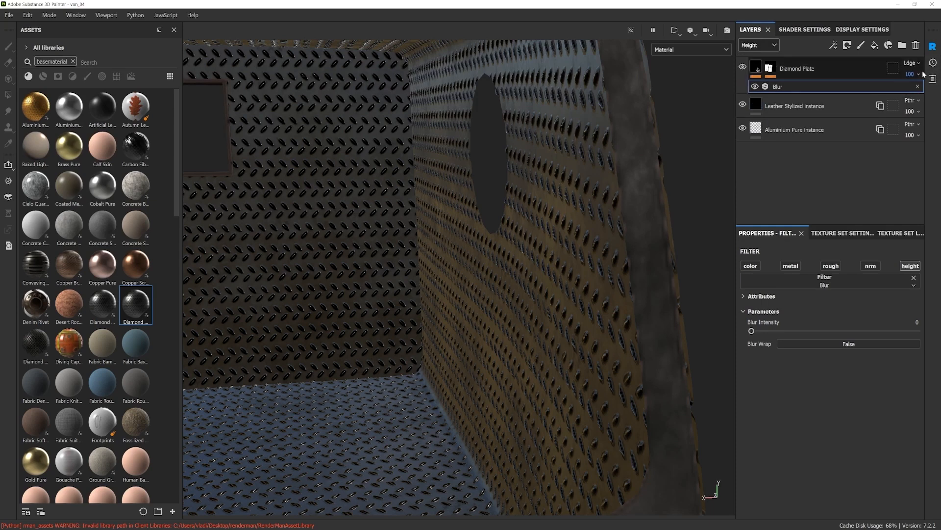
{"action": "mouse_move", "coordinate": [936, 95]}
{"action": "left_mouse_down"}
{"action": "mouse_move", "coordinate": [890, 98]}
{"action": "mouse_move", "coordinate": [934, 95]}
{"action": "left_mouse_up"}
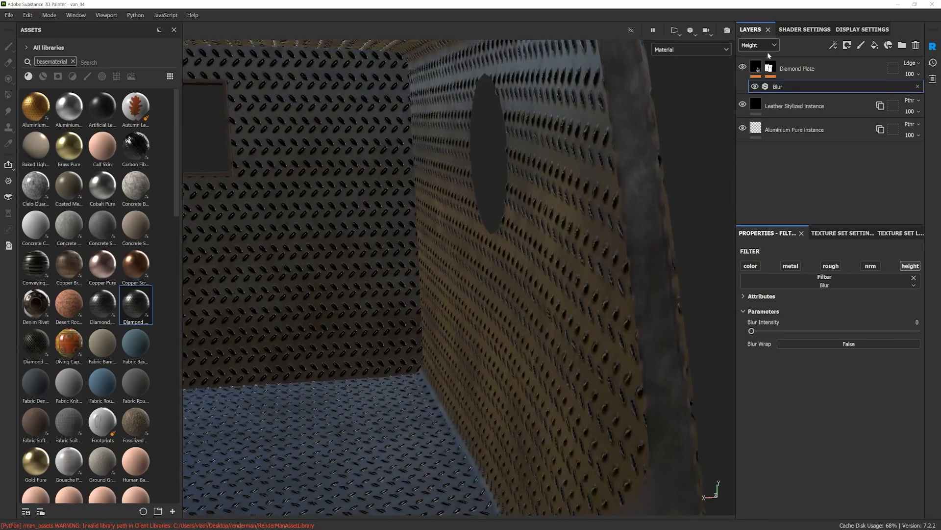
{"action": "left_click", "coordinate": [759, 46]}
{"action": "left_click", "coordinate": [757, 59]}
Step: Examine the whole van interior shell from the front and bring up the list of texture sets
{"action": "scroll", "coordinate": [577, 245], "scroll_direction": "down", "scroll_amount": 3}
{"action": "left_click_drag", "start_coordinate": [578, 245], "coordinate": [473, 317], "text": "alt"}
{"action": "scroll", "coordinate": [540, 286], "scroll_direction": "down", "scroll_amount": 5}
{"action": "left_click_drag", "start_coordinate": [564, 159], "coordinate": [566, 304], "text": "alt"}
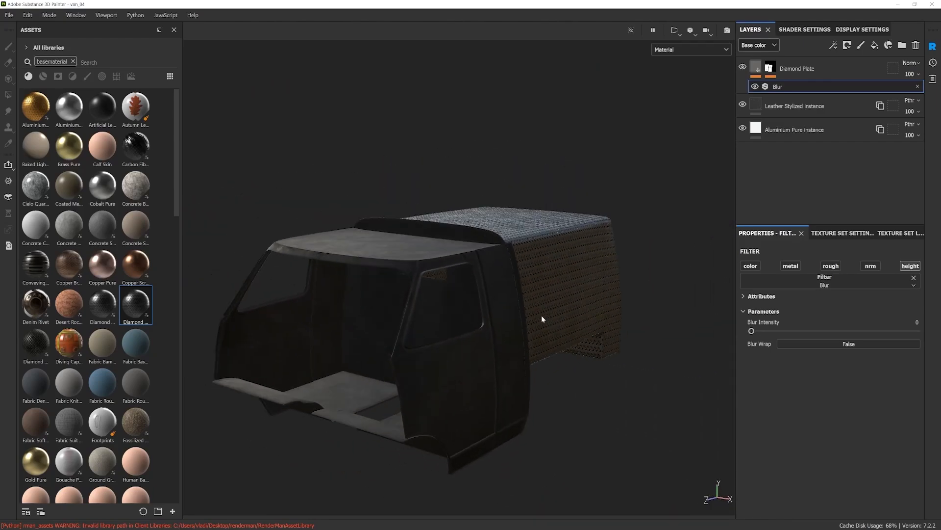
{"action": "left_click", "coordinate": [835, 234]}
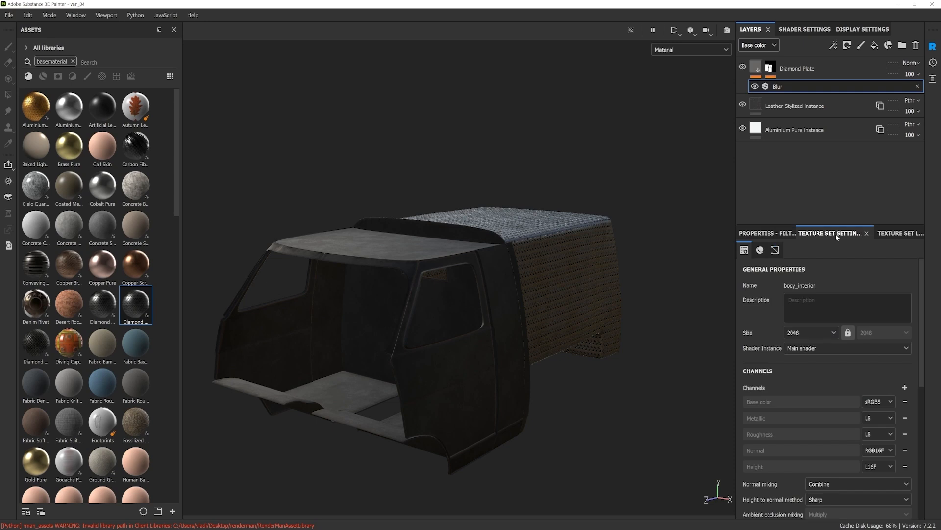
{"action": "left_click", "coordinate": [893, 233]}
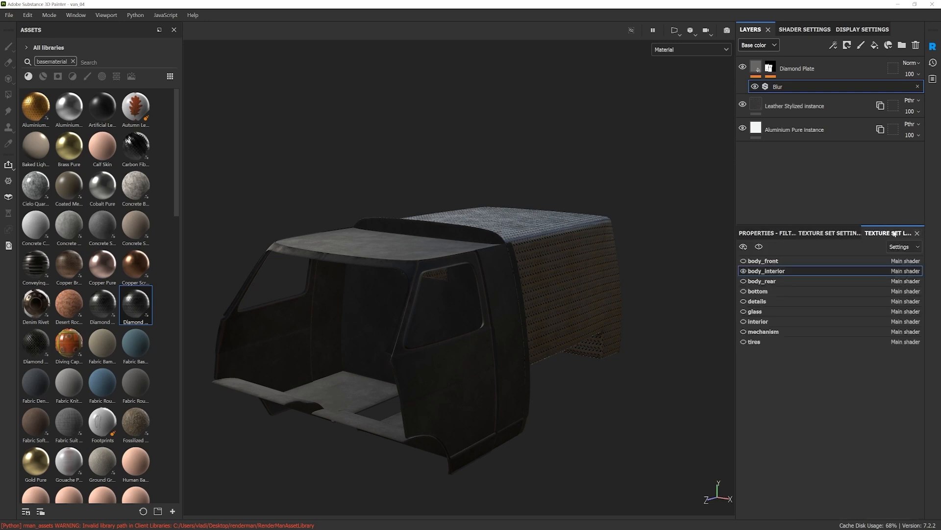
Step: Show all texture sets, hide only the glass set, and frame the whole van
{"action": "left_click", "coordinate": [743, 246]}
{"action": "left_click", "coordinate": [765, 261]}
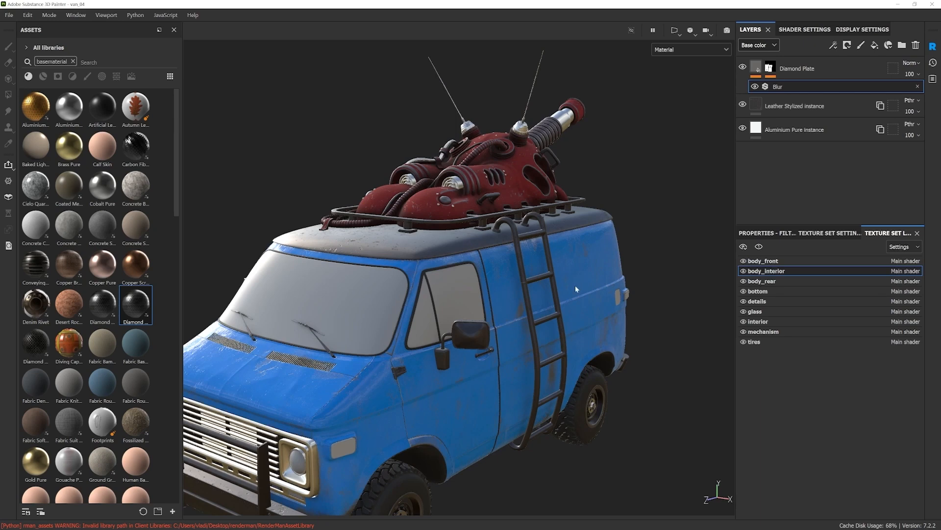
{"action": "left_click", "coordinate": [743, 311]}
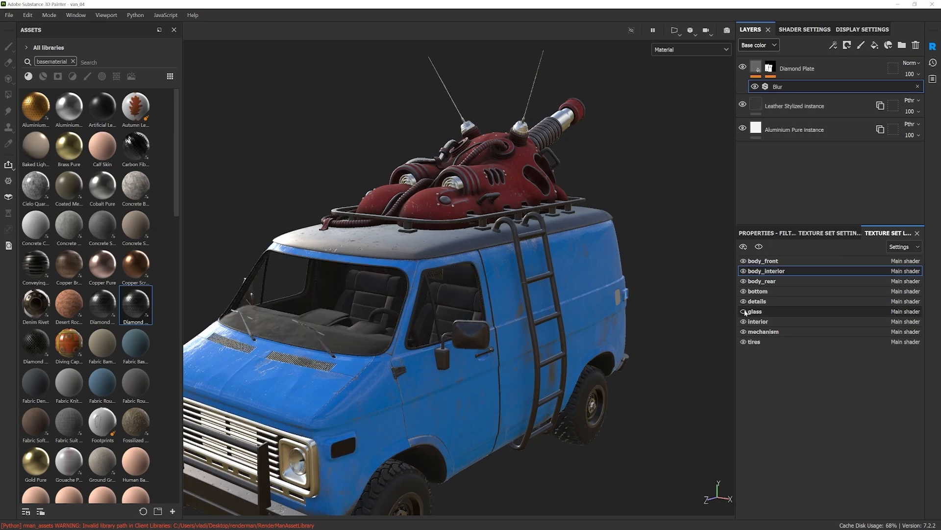
{"action": "key", "text": "f"}
{"action": "left_click_drag", "start_coordinate": [558, 331], "coordinate": [539, 302], "text": "alt"}
{"action": "middle_click_drag", "start_coordinate": [540, 301], "coordinate": [525, 290], "text": "alt"}
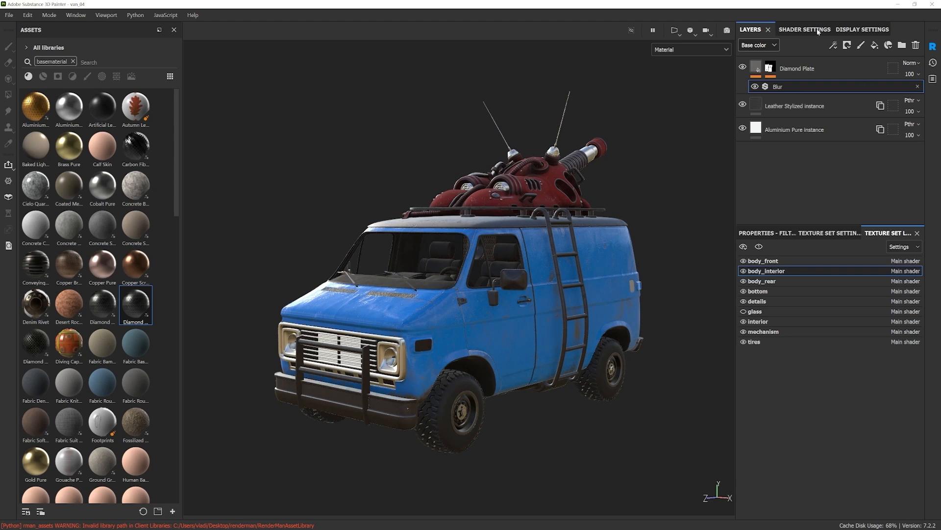
Step: Disable displacement and tessellation for the main shader and relight the van by rotating the environment
{"action": "left_click", "coordinate": [804, 29]}
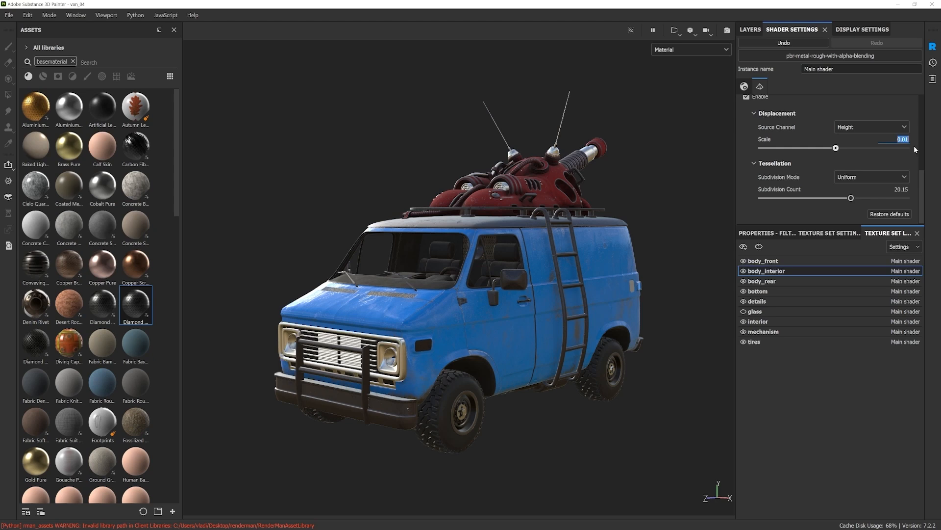
{"action": "key", "text": "Return"}
{"action": "left_click", "coordinate": [747, 98]}
{"action": "left_click_drag", "start_coordinate": [568, 311], "coordinate": [561, 288], "text": "alt"}
{"action": "mouse_move", "coordinate": [560, 288]}
{"action": "right_mouse_down", "text": "shift"}
{"action": "mouse_move", "coordinate": [539, 277]}
{"action": "mouse_move", "coordinate": [522, 283]}
{"action": "right_mouse_up", "text": "shift"}
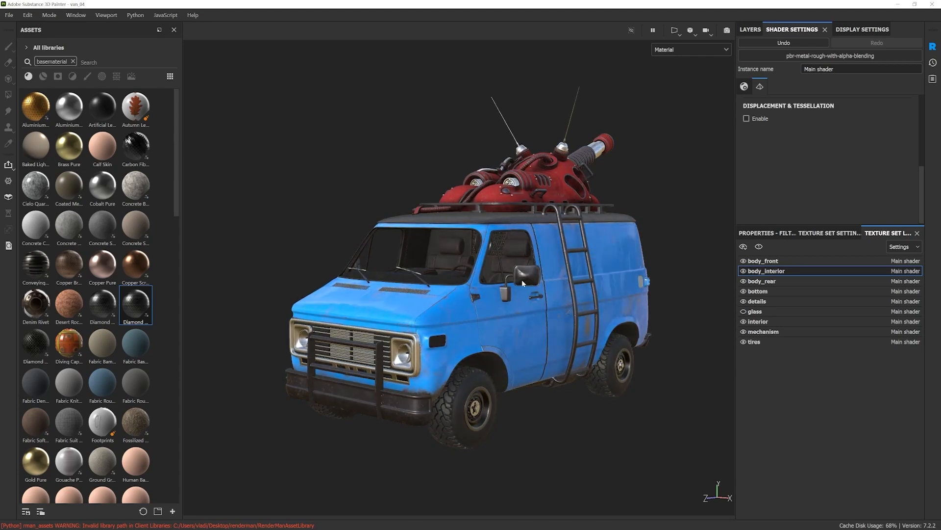
Step: Set the front body's paint base color to orange ff7600 and copy the hex code
{"action": "right_click", "coordinate": [450, 307], "text": "ctrl+alt"}
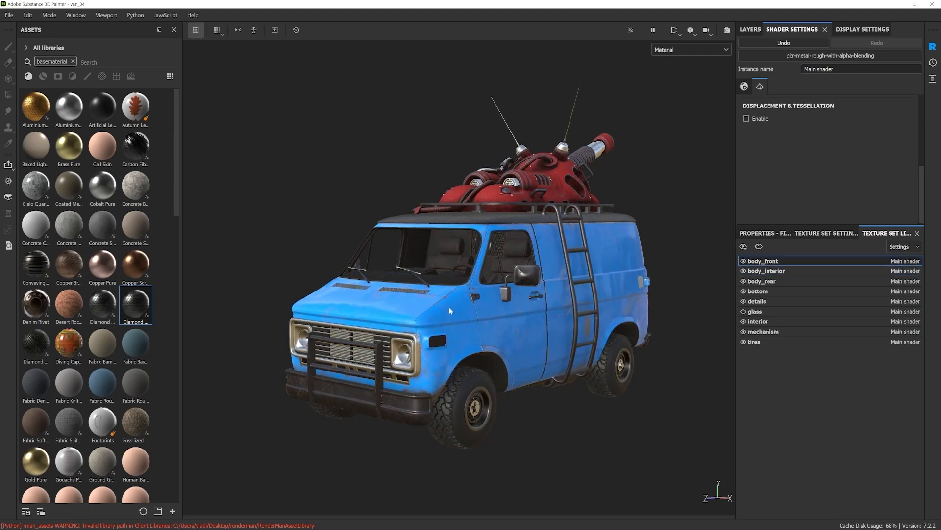
{"action": "left_click", "coordinate": [763, 233]}
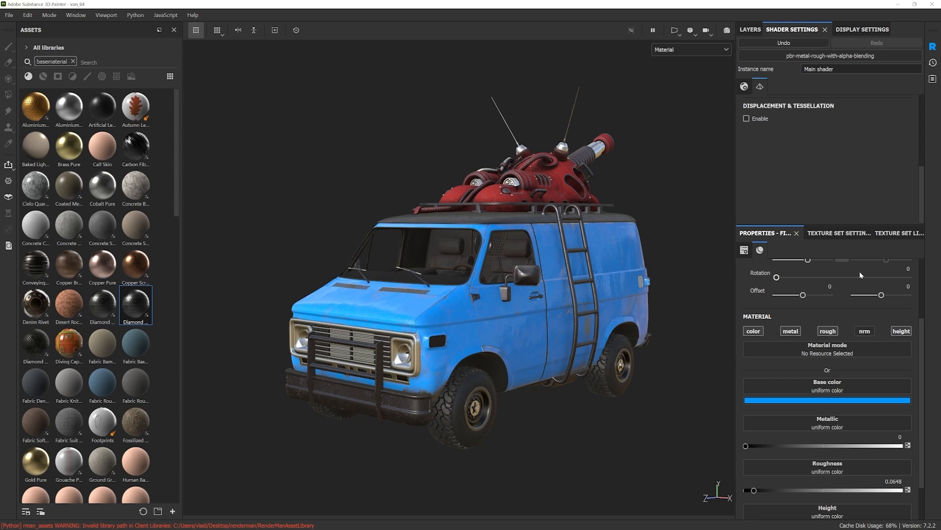
{"action": "left_click", "coordinate": [832, 401]}
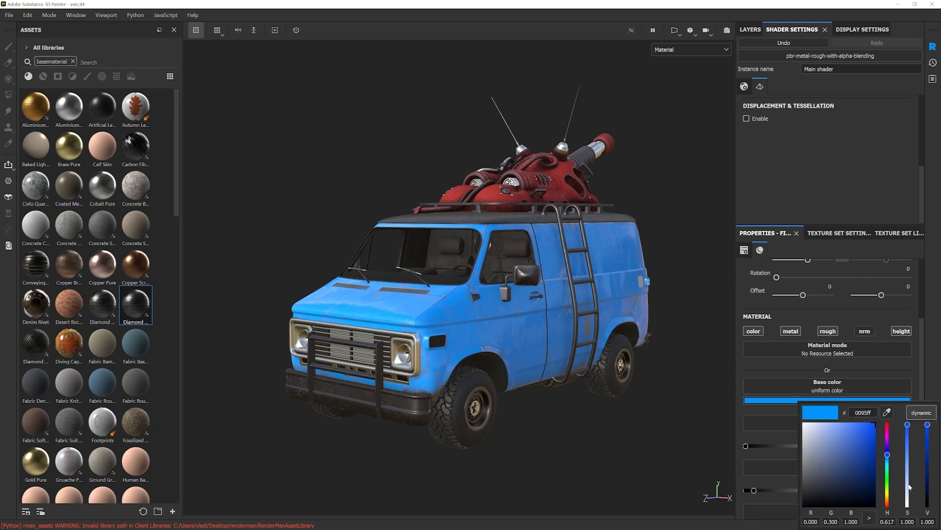
{"action": "left_click_drag", "start_coordinate": [888, 457], "coordinate": [885, 506]}
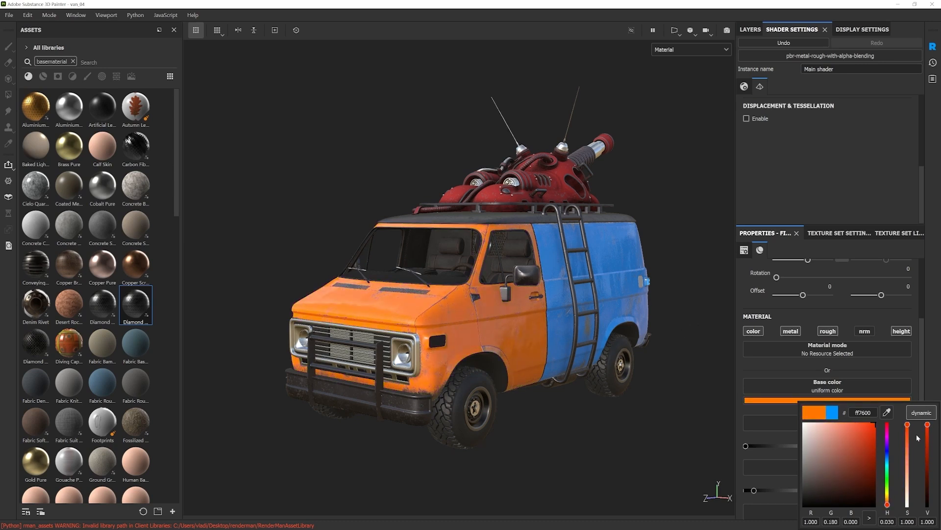
{"action": "left_click_drag", "start_coordinate": [865, 442], "coordinate": [789, 457]}
{"action": "mouse_move", "coordinate": [870, 471]}
{"action": "left_mouse_down"}
{"action": "mouse_move", "coordinate": [852, 442]}
{"action": "mouse_move", "coordinate": [858, 428]}
{"action": "mouse_move", "coordinate": [880, 428]}
{"action": "mouse_move", "coordinate": [888, 415]}
{"action": "left_mouse_up"}
{"action": "left_click_drag", "start_coordinate": [864, 413], "coordinate": [843, 415]}
Step: Apply the copied orange hex code to the base color of the rear body's paint layer
{"action": "left_click", "coordinate": [597, 282]}
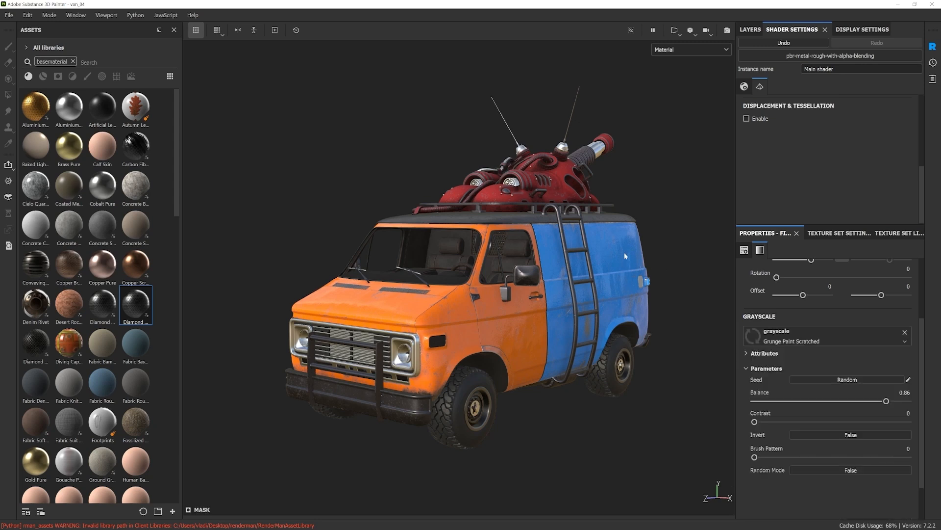
{"action": "left_click", "coordinate": [852, 380]}
{"action": "scroll", "coordinate": [791, 423], "scroll_direction": "up", "scroll_amount": 3}
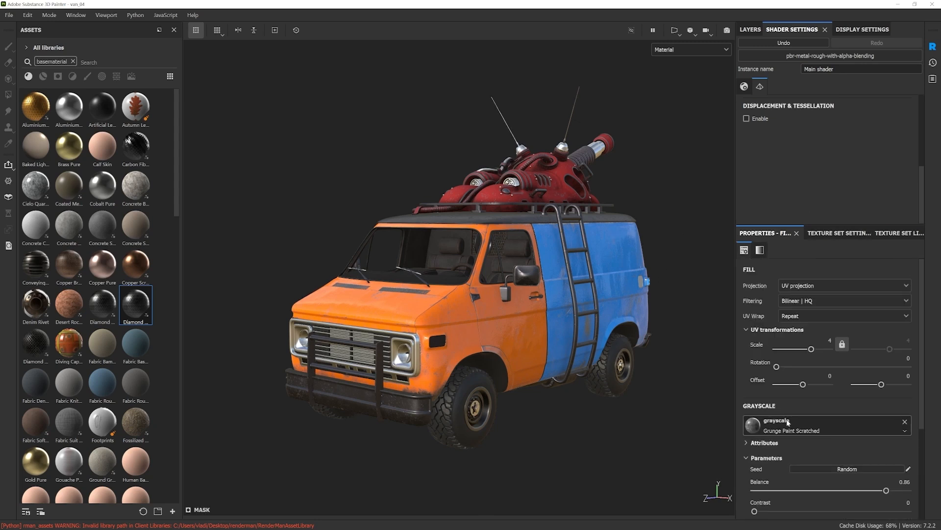
{"action": "left_click", "coordinate": [750, 29]}
{"action": "left_click", "coordinate": [771, 112]}
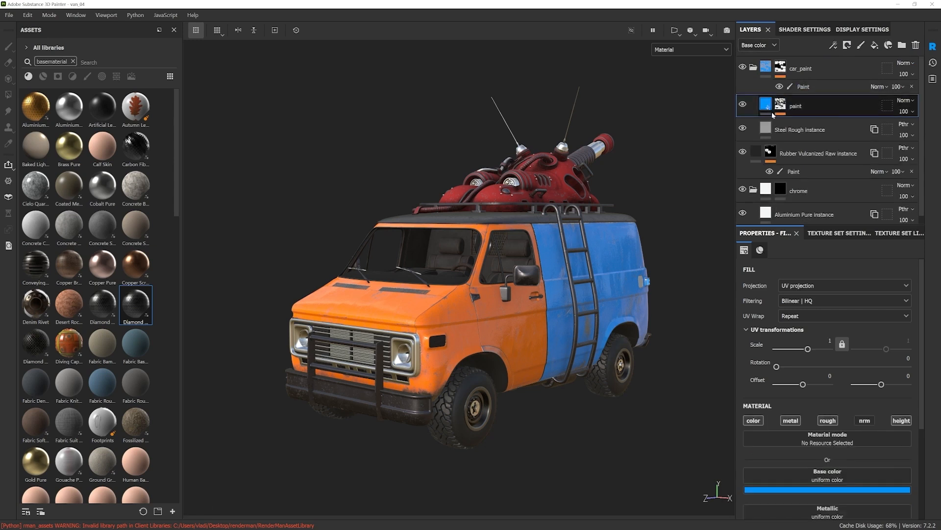
{"action": "left_click", "coordinate": [833, 489]}
{"action": "double_click", "coordinate": [866, 374]}
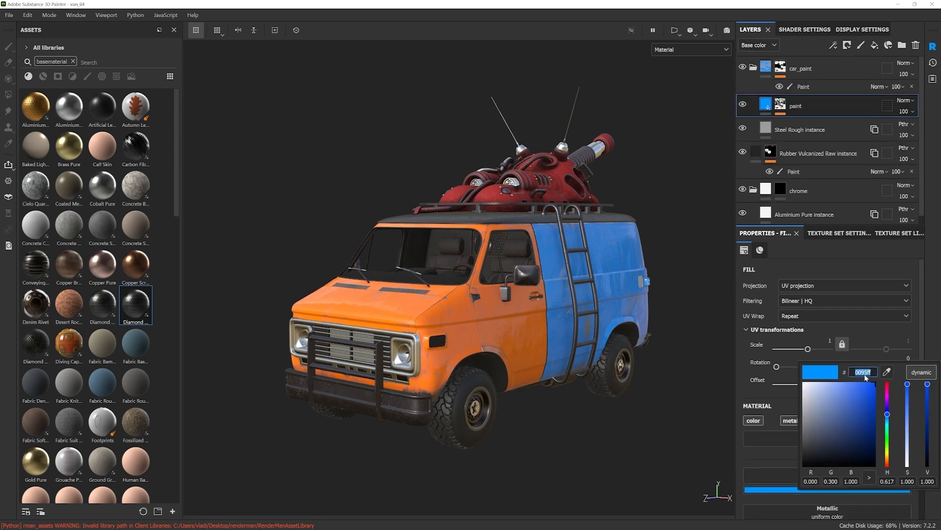
{"action": "key", "text": "ctrl+v"}
Step: Examine the repainted van from the front, including the red mechanism and its cables on the roof
{"action": "mouse_move", "coordinate": [625, 275]}
{"action": "left_mouse_down", "text": "alt"}
{"action": "mouse_move", "coordinate": [436, 353]}
{"action": "mouse_move", "coordinate": [418, 312]}
{"action": "mouse_move", "coordinate": [602, 344]}
{"action": "mouse_move", "coordinate": [561, 326]}
{"action": "mouse_move", "coordinate": [547, 298]}
{"action": "left_mouse_up", "text": "alt"}
{"action": "right_click_drag", "start_coordinate": [547, 298], "coordinate": [566, 288], "text": "shift"}
{"action": "middle_click_drag", "start_coordinate": [559, 290], "coordinate": [561, 295], "text": "alt"}
{"action": "left_click_drag", "start_coordinate": [562, 294], "coordinate": [565, 326], "text": "alt"}
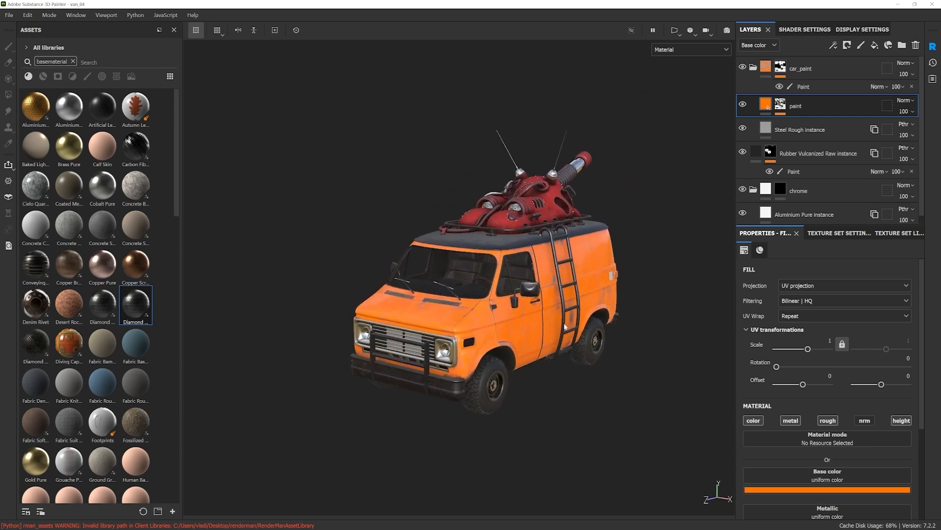
{"action": "scroll", "coordinate": [546, 182], "scroll_direction": "up", "scroll_amount": 3}
{"action": "left_click_drag", "start_coordinate": [546, 182], "coordinate": [666, 240], "text": "alt"}
{"action": "scroll", "coordinate": [500, 210], "scroll_direction": "up", "scroll_amount": 3}
{"action": "left_click_drag", "start_coordinate": [480, 216], "coordinate": [515, 272], "text": "alt"}
{"action": "middle_click_drag", "start_coordinate": [478, 277], "coordinate": [522, 292], "text": "alt"}
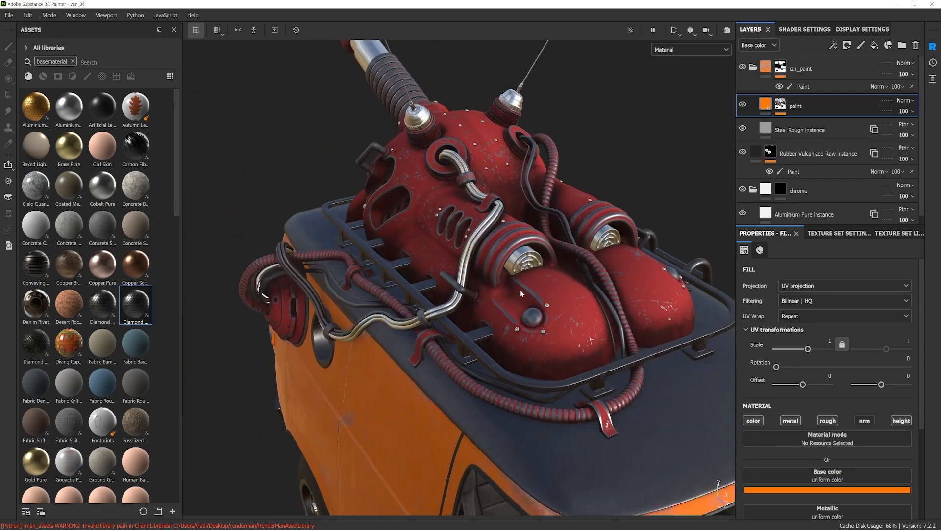
{"action": "left_click_drag", "start_coordinate": [523, 293], "coordinate": [536, 249], "text": "alt"}
Step: Make the roof mechanism the active texture set and collapse its Steel Painted Chipped Dirty folder
{"action": "right_click", "coordinate": [602, 267], "text": "ctrl+alt"}
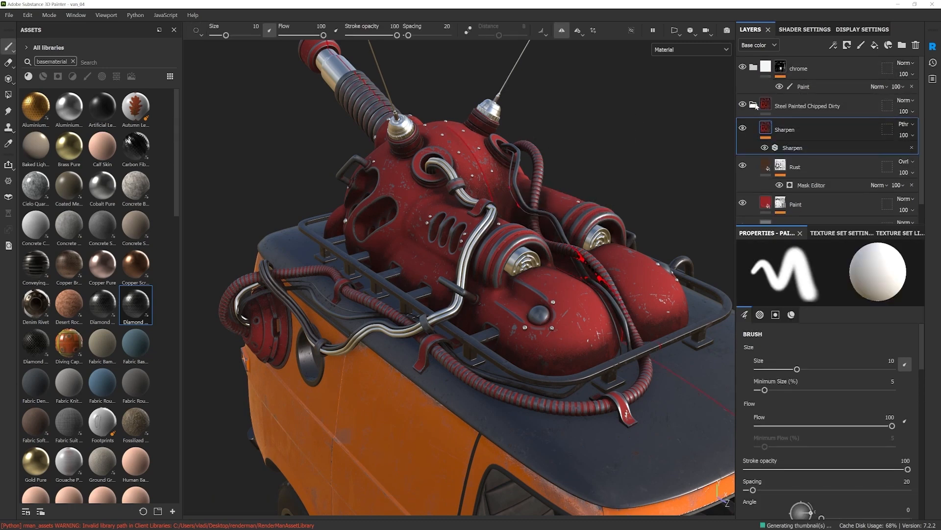
{"action": "left_click", "coordinate": [743, 104]}
{"action": "left_click", "coordinate": [743, 105]}
{"action": "left_click", "coordinate": [753, 105]}
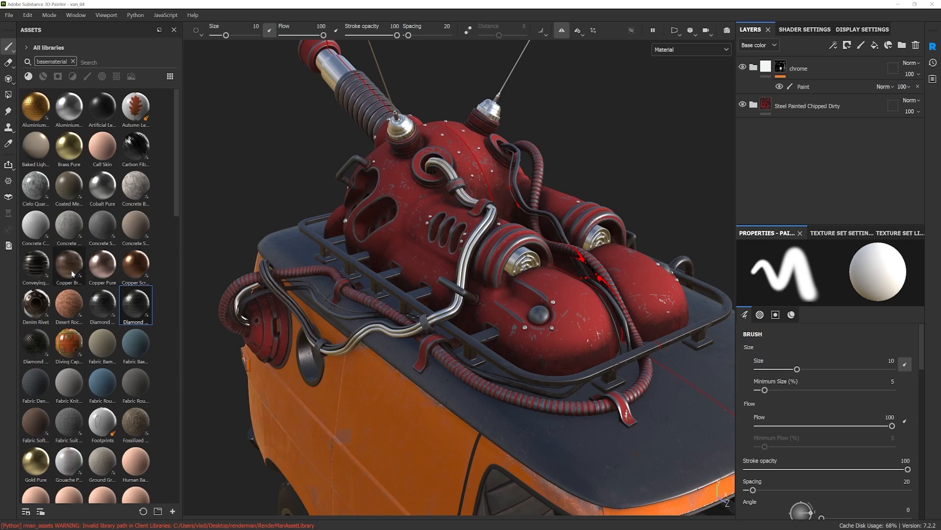
Step: Add the Copper Braided Cable material as a new layer above the chrome folder
{"action": "mouse_move", "coordinate": [72, 274]}
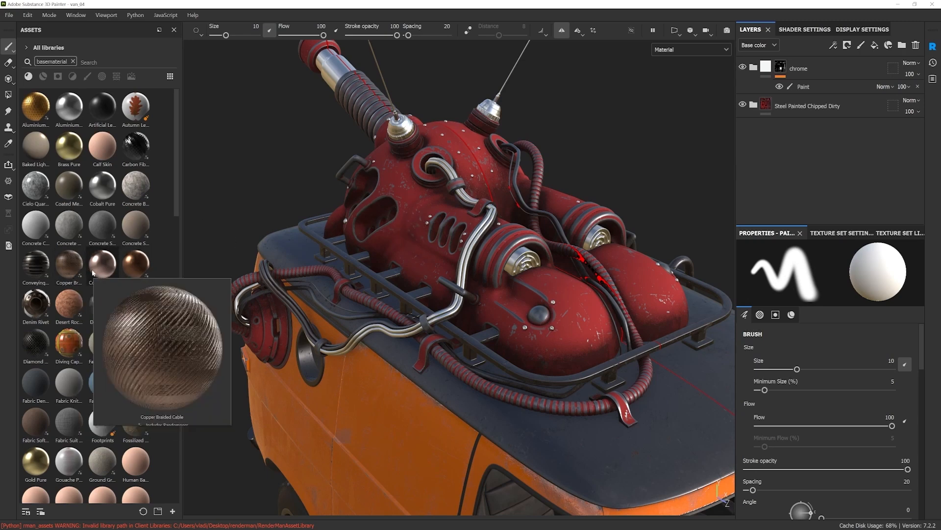
{"action": "mouse_move", "coordinate": [134, 269]}
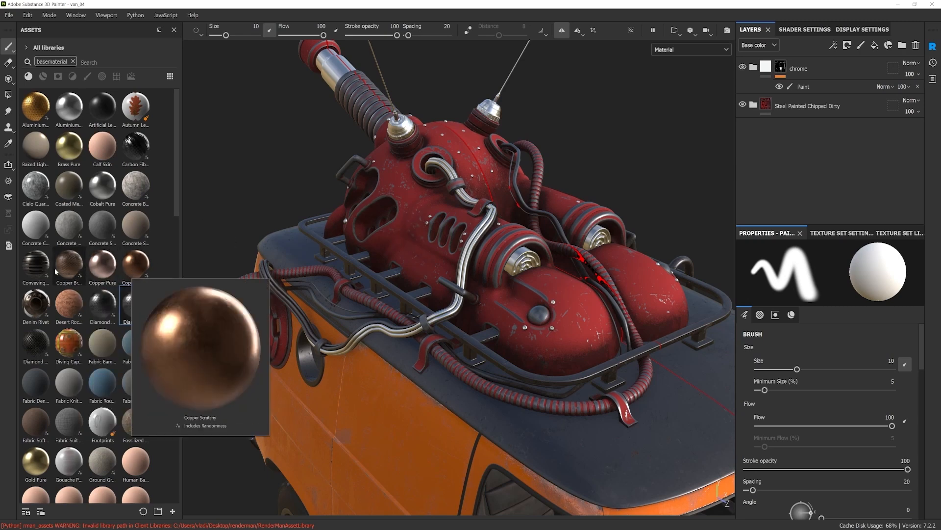
{"action": "mouse_move", "coordinate": [30, 267]}
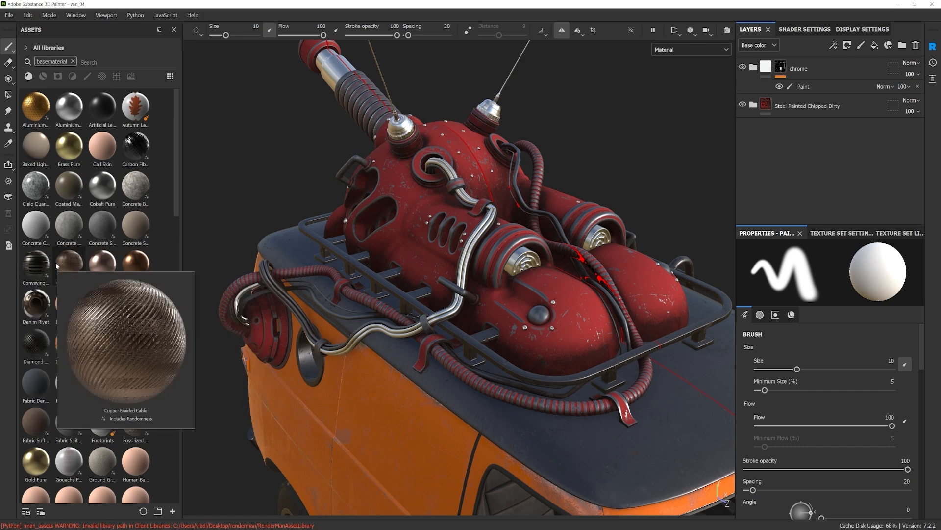
{"action": "left_click_drag", "start_coordinate": [72, 265], "coordinate": [837, 61]}
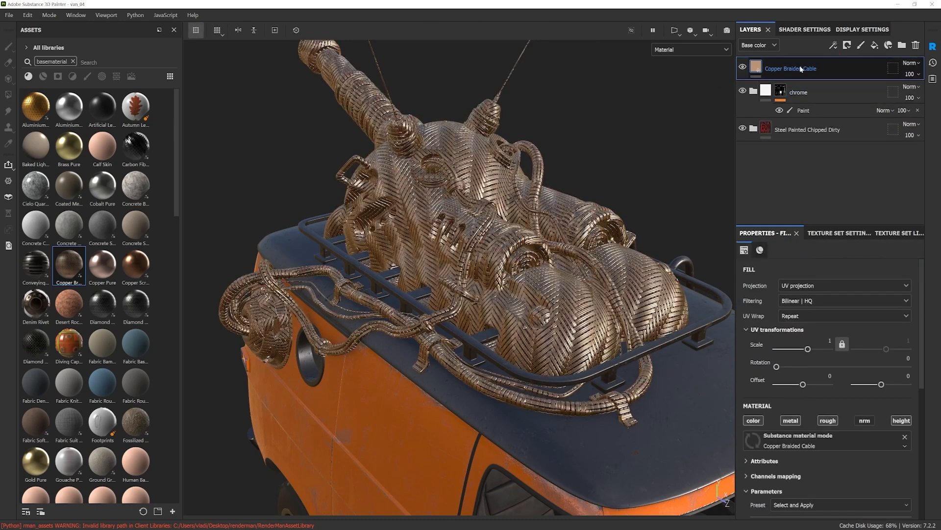
Step: Give the Copper Braided Cable layer a black mask and add a paint effect to that mask
{"action": "right_click", "coordinate": [795, 66]}
{"action": "left_click", "coordinate": [836, 83]}
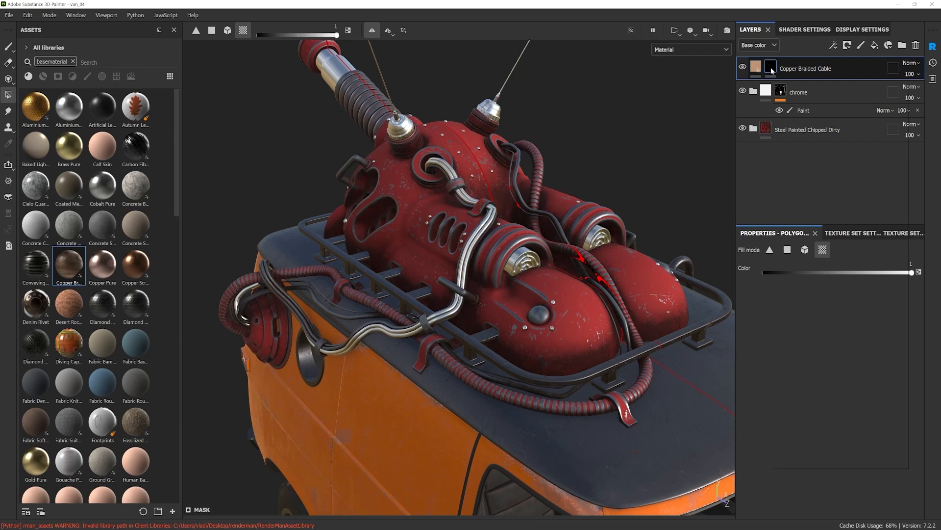
{"action": "right_click", "coordinate": [772, 68]}
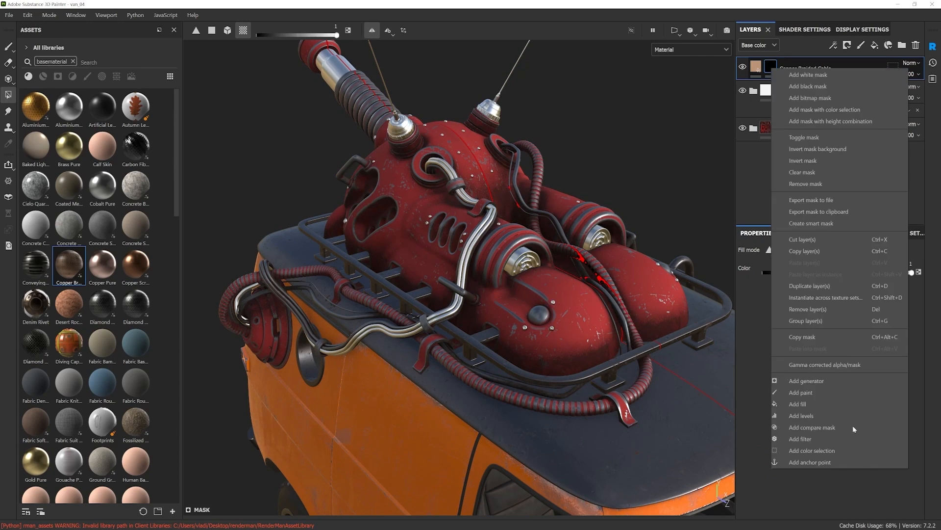
{"action": "left_click", "coordinate": [809, 392]}
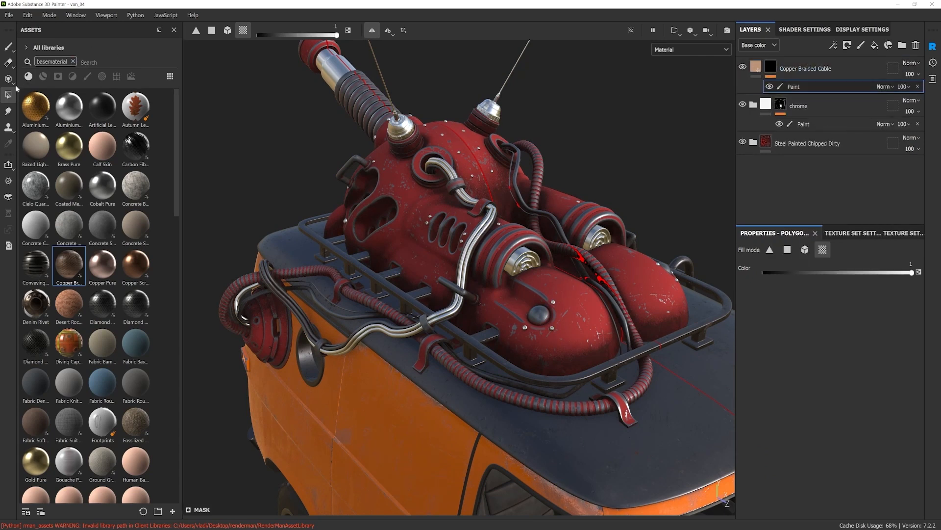
Step: Try filling the cable bundle into the mask by UV chunk, and switch the polygon fill to mesh mode
{"action": "scroll", "coordinate": [525, 166], "scroll_direction": "up", "scroll_amount": 5}
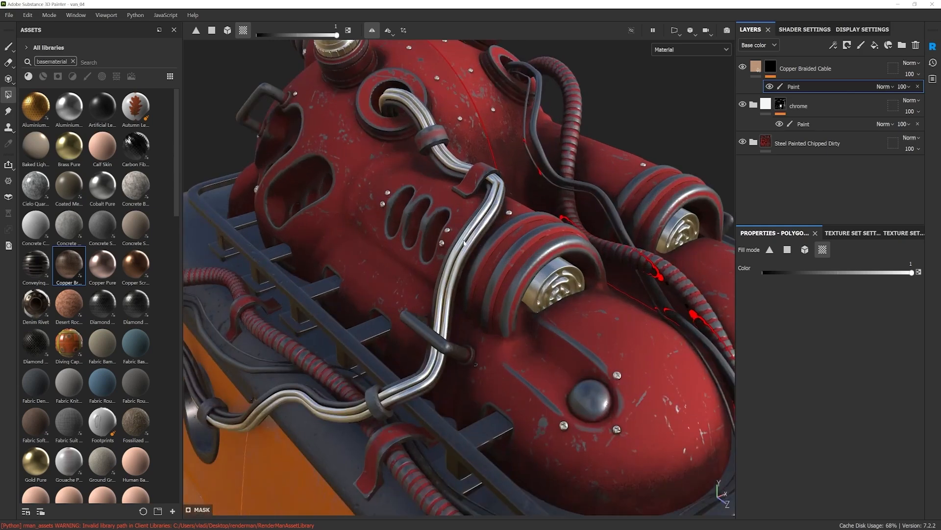
{"action": "left_click", "coordinate": [465, 242]}
{"action": "key", "text": "ctrl+z"}
{"action": "left_click", "coordinate": [229, 31]}
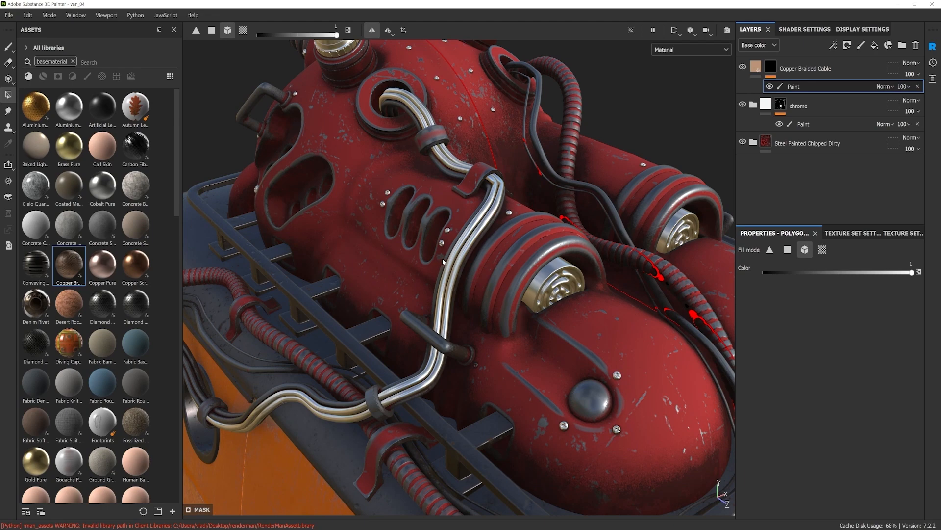
Step: Try filling the cable bundle into the Copper Braided Cable mask by mesh, undoing each attempt
{"action": "left_click", "coordinate": [456, 268]}
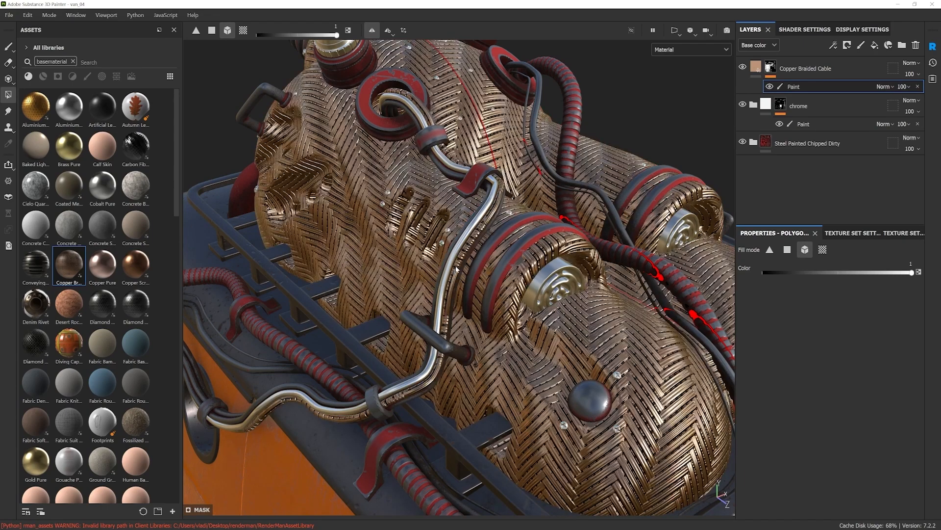
{"action": "key", "text": "ctrl+z"}
{"action": "left_click_drag", "start_coordinate": [456, 267], "coordinate": [484, 284], "text": "alt"}
{"action": "scroll", "coordinate": [483, 284], "scroll_direction": "up", "scroll_amount": 5}
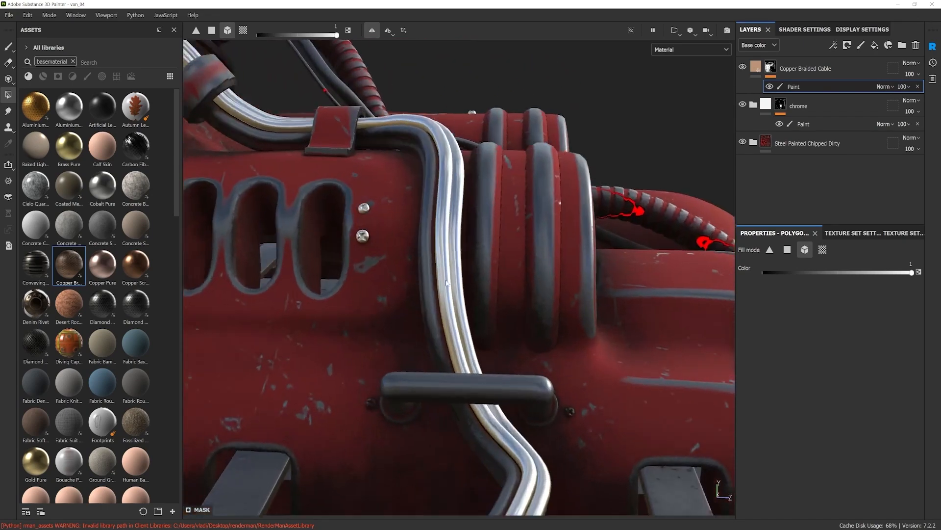
{"action": "left_click", "coordinate": [445, 288]}
{"action": "scroll", "coordinate": [476, 284], "scroll_direction": "down", "scroll_amount": 5}
{"action": "left_click_drag", "start_coordinate": [476, 285], "coordinate": [348, 266], "text": "alt"}
{"action": "key", "text": "ctrl+z"}
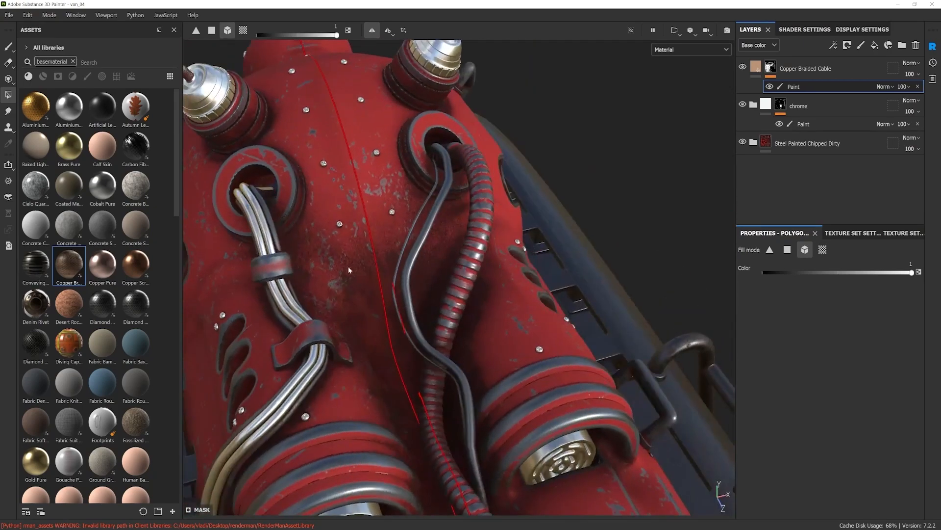
Step: Fill the mesh at the cable bundle into the mask, compare with the mask paint toggled, and bring up the texture set list
{"action": "scroll", "coordinate": [349, 266], "scroll_direction": "up", "scroll_amount": 5}
{"action": "left_click", "coordinate": [488, 269]}
{"action": "left_click_drag", "start_coordinate": [489, 269], "coordinate": [446, 269], "text": "alt"}
{"action": "left_click", "coordinate": [770, 87]}
{"action": "left_click", "coordinate": [770, 86]}
{"action": "mouse_move", "coordinate": [521, 245]}
{"action": "left_mouse_down", "text": "alt"}
{"action": "mouse_move", "coordinate": [459, 242]}
{"action": "mouse_move", "coordinate": [848, 341]}
{"action": "left_mouse_up", "text": "alt"}
{"action": "left_click", "coordinate": [843, 235]}
{"action": "left_click", "coordinate": [905, 234]}
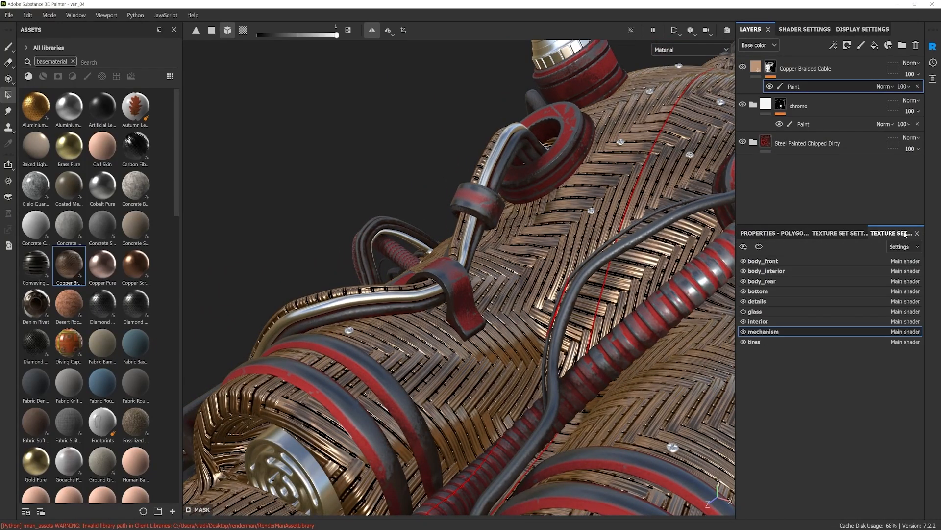
Step: Remove the mechanism's main body from the copper mask with a mesh fill of value 0, keeping the braid on the cable
{"action": "left_click_drag", "start_coordinate": [535, 282], "coordinate": [746, 298], "text": "alt"}
{"action": "scroll", "coordinate": [515, 301], "scroll_direction": "down", "scroll_amount": 5}
{"action": "left_click", "coordinate": [548, 342]}
{"action": "scroll", "coordinate": [397, 336], "scroll_direction": "up", "scroll_amount": 2}
{"action": "scroll", "coordinate": [397, 336], "scroll_direction": "up", "scroll_amount": 8}
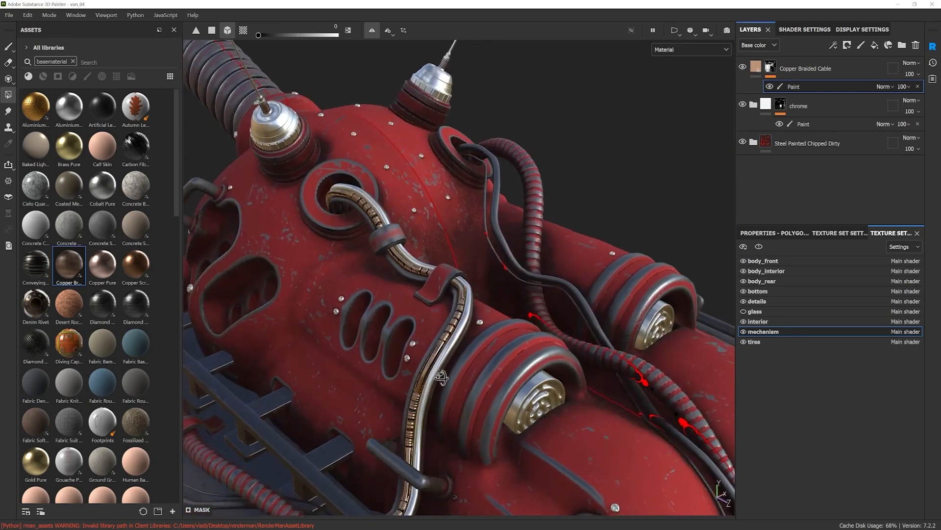
{"action": "scroll", "coordinate": [446, 314], "scroll_direction": "down", "scroll_amount": 5}
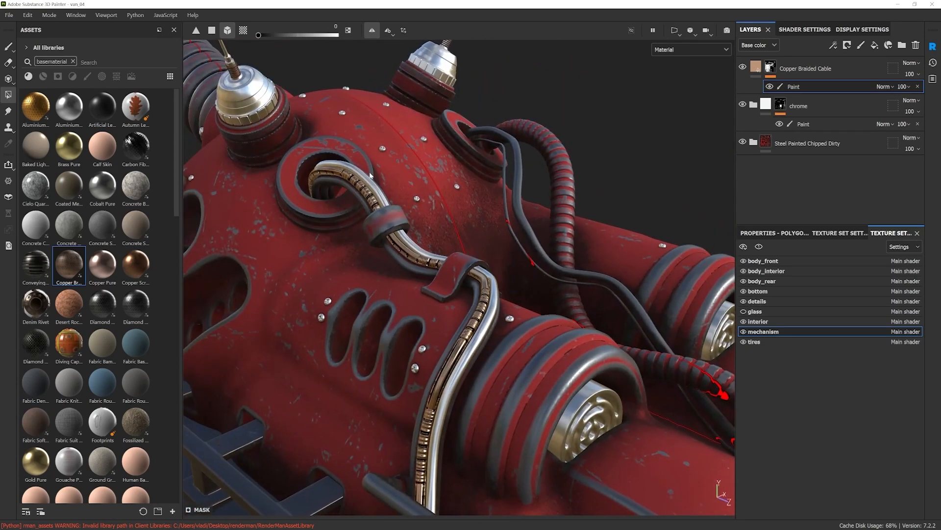
{"action": "left_click_drag", "start_coordinate": [378, 172], "coordinate": [383, 180], "text": "alt"}
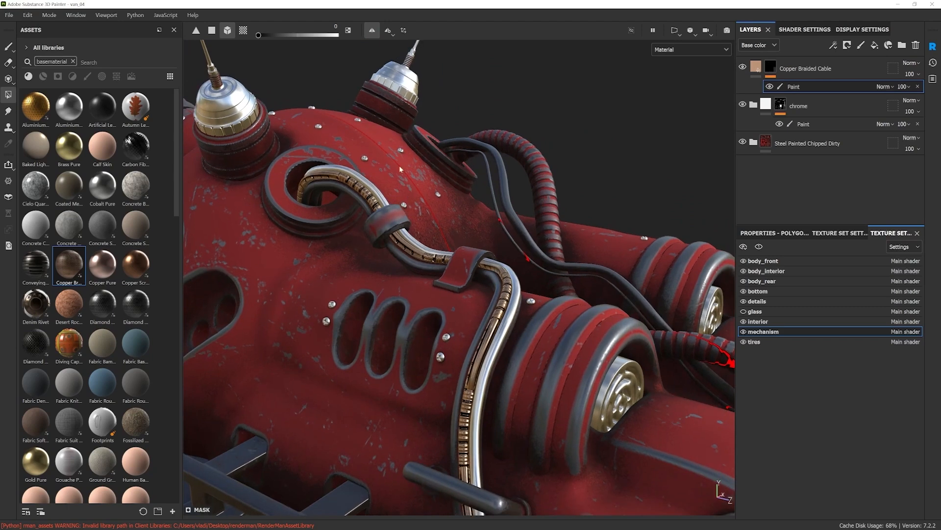
Step: Set the UV scale of the Copper Braided Cable fill to 11.24
{"action": "left_click", "coordinate": [756, 68]}
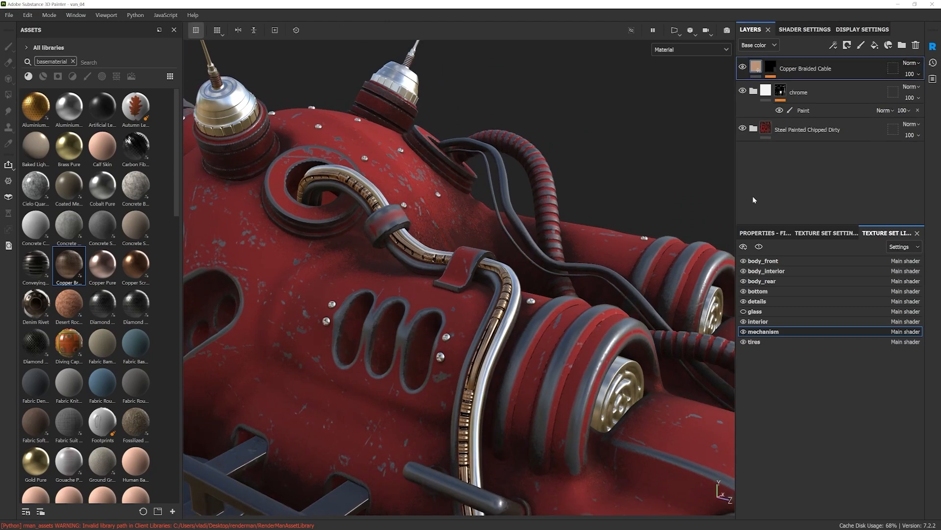
{"action": "left_click", "coordinate": [758, 233]}
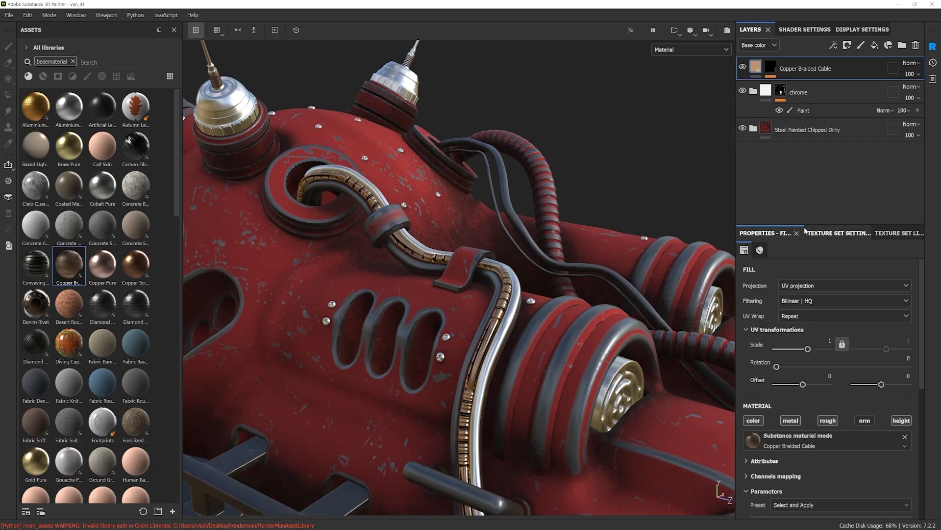
{"action": "left_click_drag", "start_coordinate": [808, 349], "coordinate": [815, 350]}
Step: Fill the thin black cables into the Copper Braided Cable mask by mesh, then clear the mechanism's main body with value 0
{"action": "left_click_drag", "start_coordinate": [461, 324], "coordinate": [566, 268], "text": "alt"}
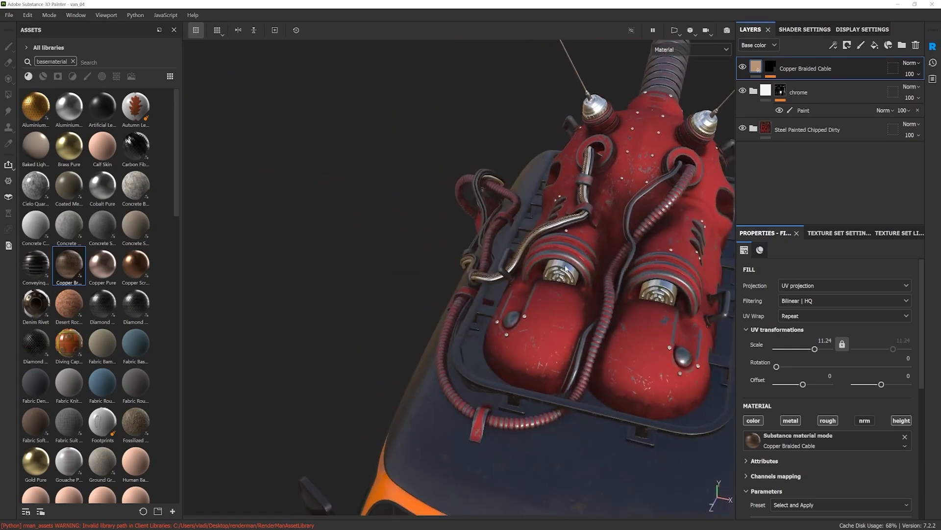
{"action": "left_click", "coordinate": [774, 67]}
{"action": "left_click", "coordinate": [802, 90]}
{"action": "scroll", "coordinate": [690, 258], "scroll_direction": "up", "scroll_amount": 4}
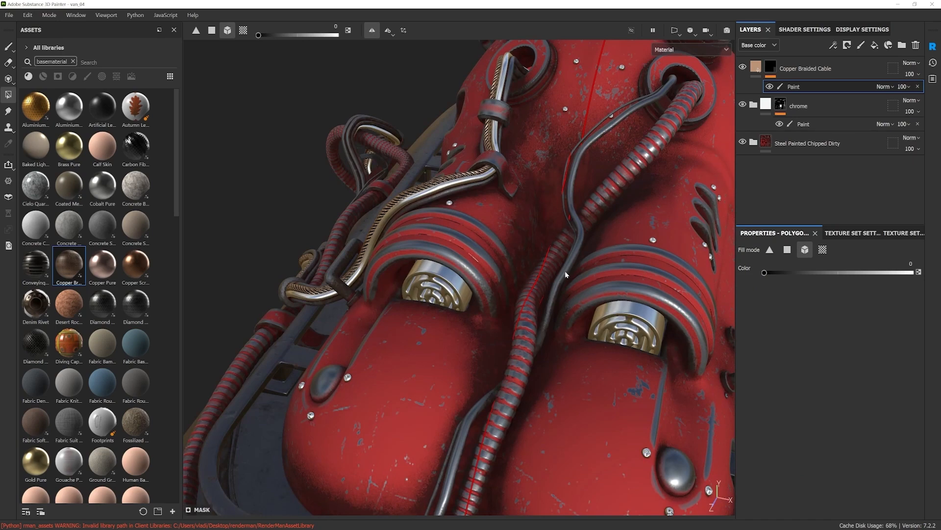
{"action": "key", "text": "x"}
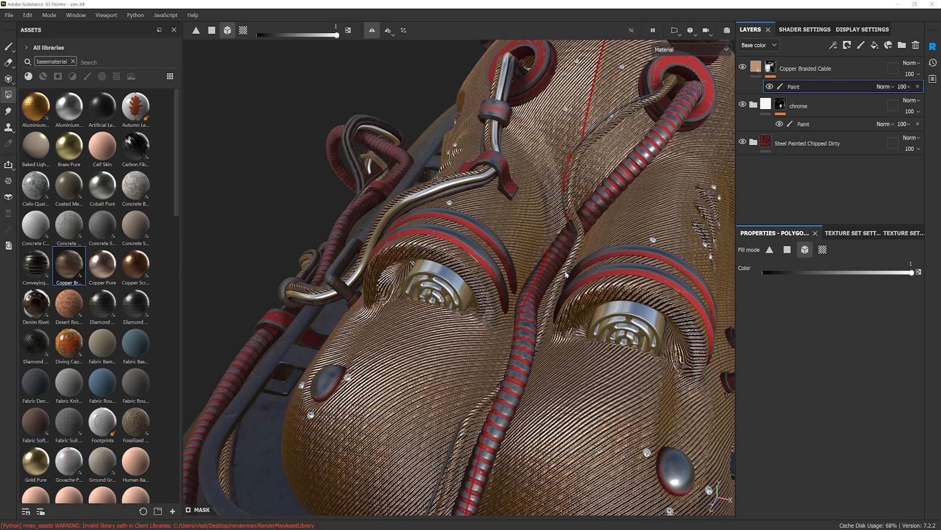
{"action": "left_click_drag", "start_coordinate": [618, 233], "coordinate": [630, 207], "text": "alt"}
{"action": "key", "text": "x"}
{"action": "mouse_move", "coordinate": [614, 270]}
{"action": "left_mouse_down", "text": "alt"}
{"action": "mouse_move", "coordinate": [708, 246]}
{"action": "mouse_move", "coordinate": [603, 299]}
{"action": "mouse_move", "coordinate": [572, 339]}
{"action": "mouse_move", "coordinate": [575, 353]}
{"action": "left_mouse_up", "text": "alt"}
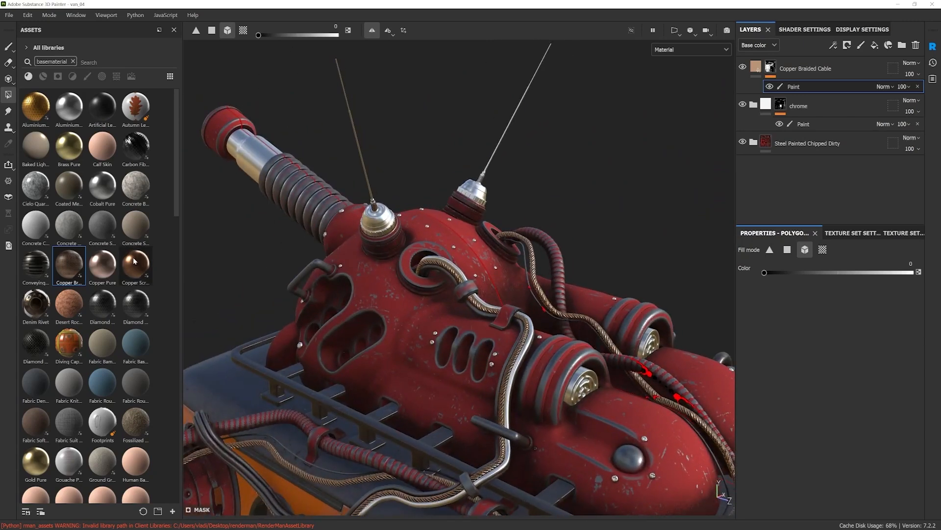
{"action": "left_click_drag", "start_coordinate": [481, 369], "coordinate": [495, 417], "text": "alt"}
Step: Set Oxidation Global of the Copper Braided Cable material to 0.53
{"action": "left_click", "coordinate": [756, 67]}
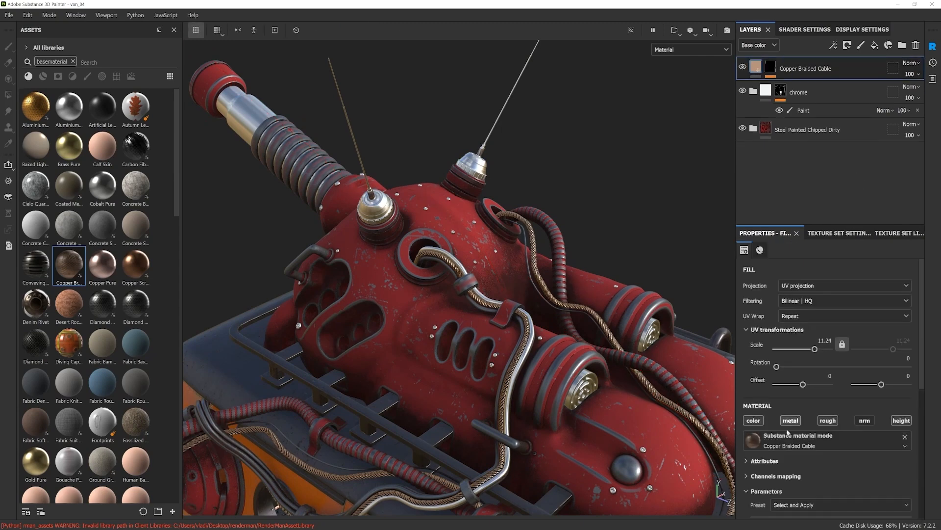
{"action": "scroll", "coordinate": [798, 466], "scroll_direction": "down", "scroll_amount": 8}
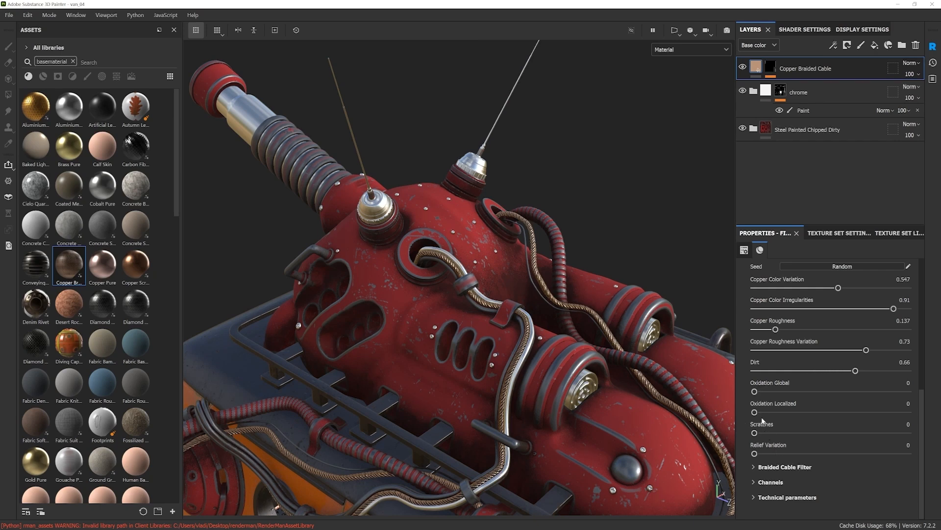
{"action": "left_click_drag", "start_coordinate": [810, 394], "coordinate": [862, 391]}
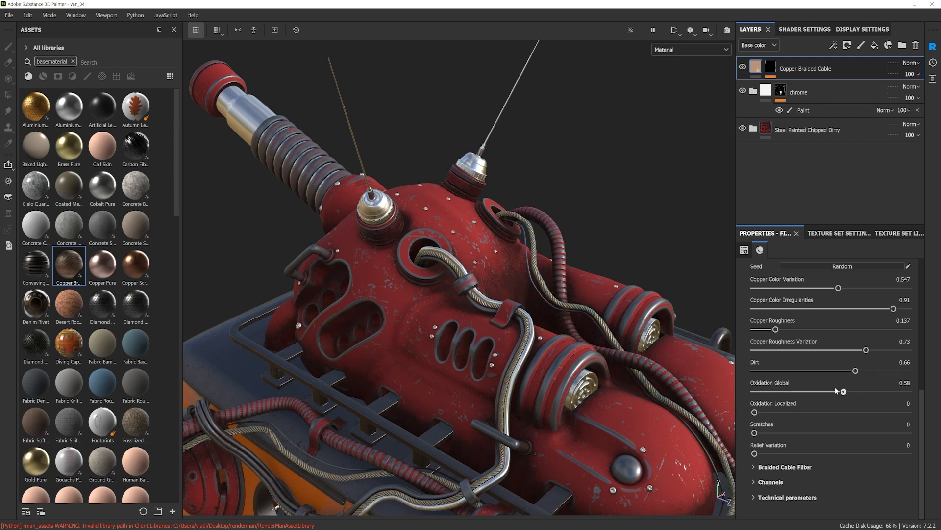
Step: Remove the basematerial search filter, list the smart materials and browse to the steel ones
{"action": "scroll", "coordinate": [506, 339], "scroll_direction": "down", "scroll_amount": 8}
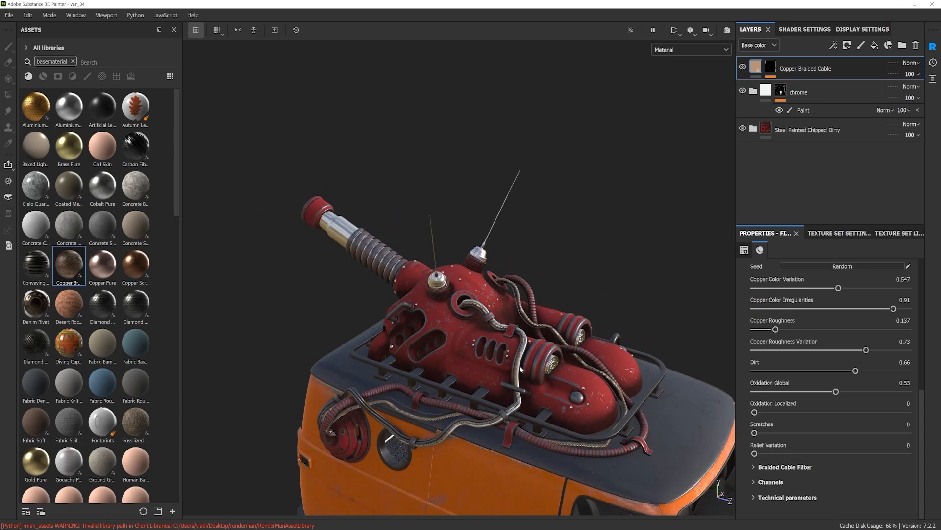
{"action": "left_click_drag", "start_coordinate": [532, 346], "coordinate": [275, 330], "text": "alt"}
{"action": "scroll", "coordinate": [576, 362], "scroll_direction": "up", "scroll_amount": 4}
{"action": "left_click_drag", "start_coordinate": [576, 362], "coordinate": [571, 295], "text": "alt"}
{"action": "scroll", "coordinate": [549, 343], "scroll_direction": "up", "scroll_amount": 4}
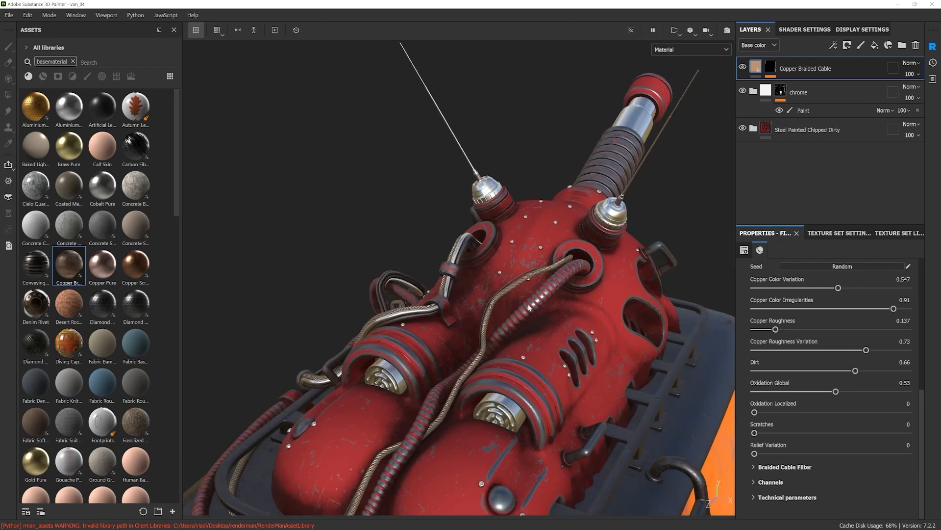
{"action": "left_click_drag", "start_coordinate": [461, 354], "coordinate": [642, 269], "text": "alt"}
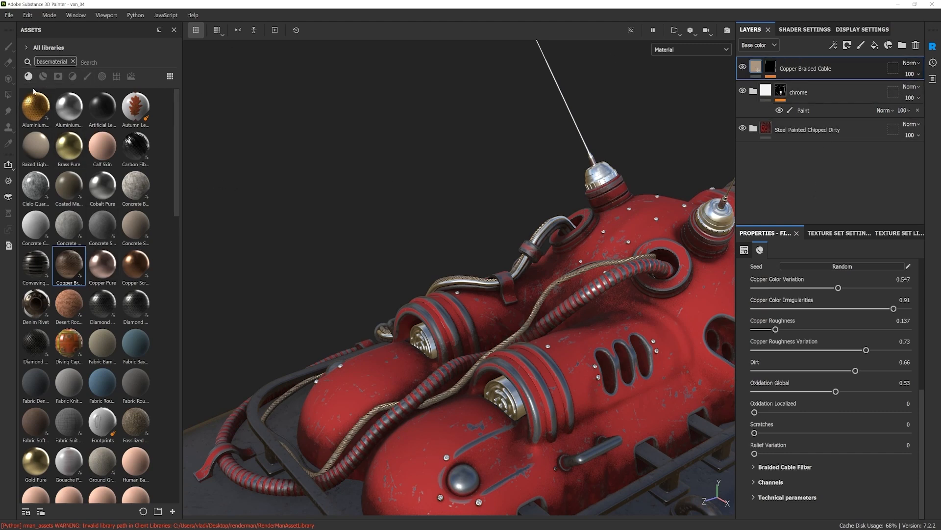
{"action": "left_click", "coordinate": [73, 61]}
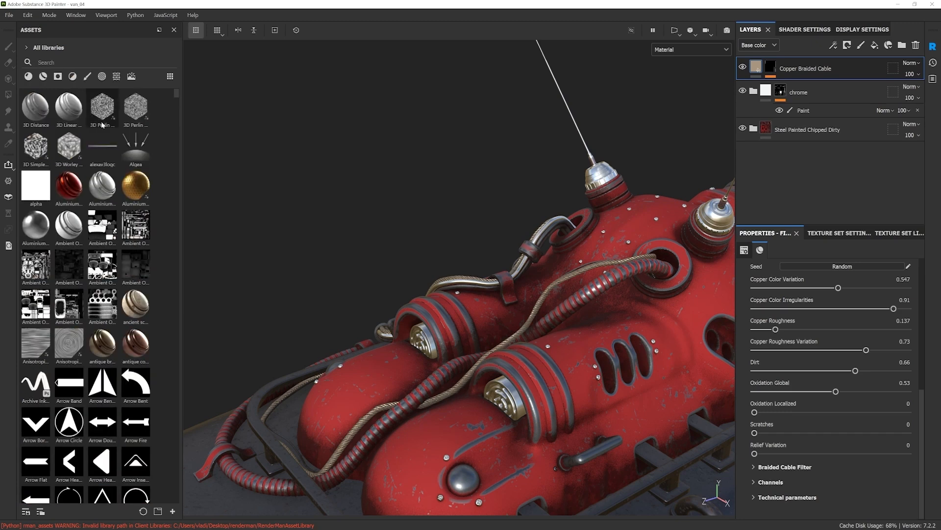
{"action": "left_click", "coordinate": [43, 76]}
{"action": "mouse_move", "coordinate": [174, 183]}
{"action": "left_mouse_down"}
{"action": "mouse_move", "coordinate": [184, 338]}
{"action": "mouse_move", "coordinate": [163, 443]}
{"action": "left_mouse_up"}
{"action": "scroll", "coordinate": [95, 392], "scroll_direction": "down", "scroll_amount": 2}
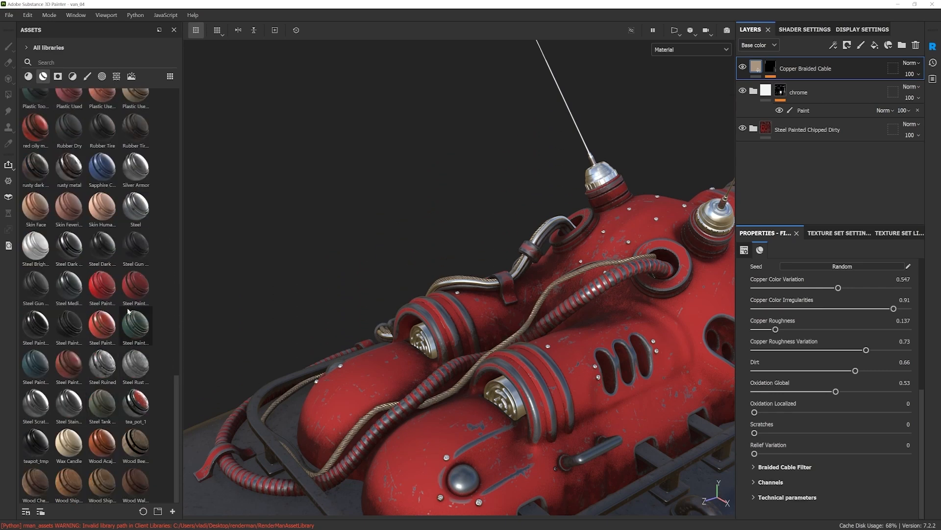
Step: Try the Steel Painted Rough Damaged smart material above the chrome folder and delete it
{"action": "mouse_move", "coordinate": [41, 331]}
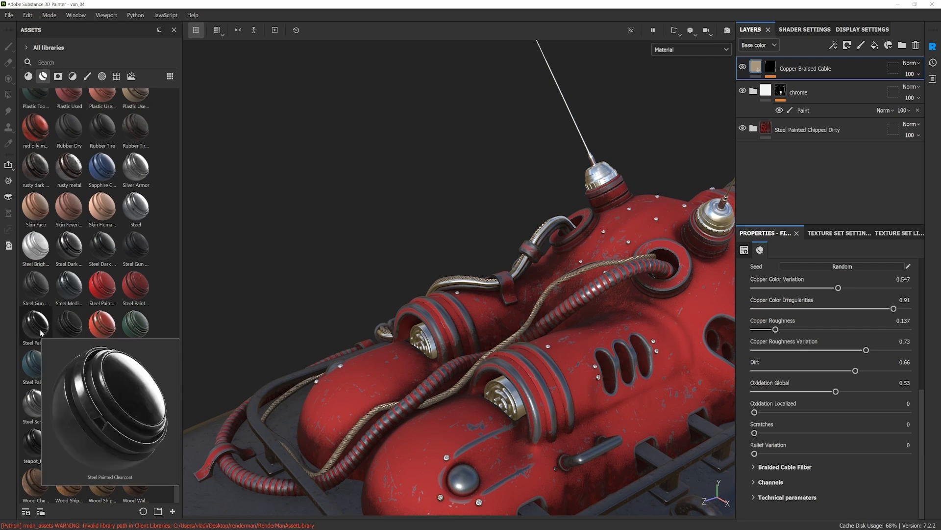
{"action": "mouse_move", "coordinate": [69, 322]}
{"action": "mouse_move", "coordinate": [69, 322]}
{"action": "left_mouse_down"}
{"action": "mouse_move", "coordinate": [389, 209]}
{"action": "mouse_move", "coordinate": [853, 122]}
{"action": "mouse_move", "coordinate": [830, 78]}
{"action": "mouse_move", "coordinate": [813, 82]}
{"action": "left_mouse_up"}
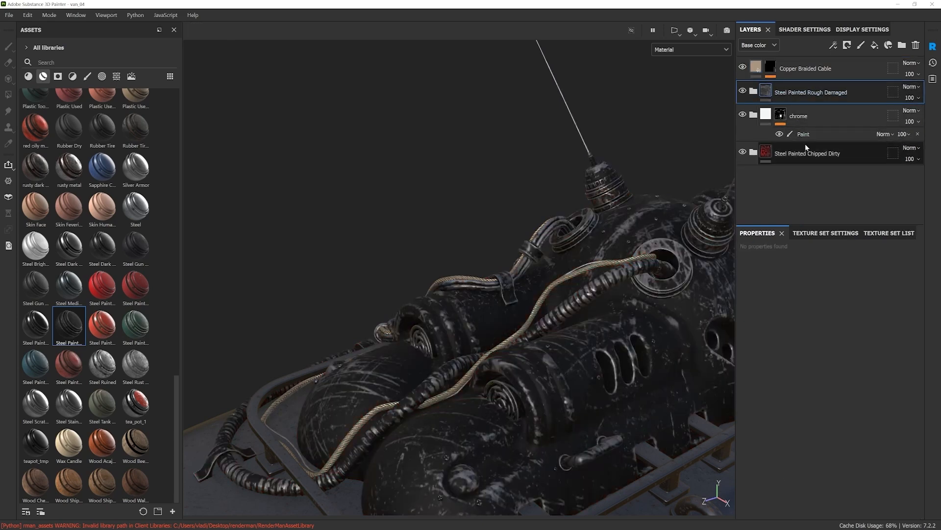
{"action": "left_click", "coordinate": [916, 45]}
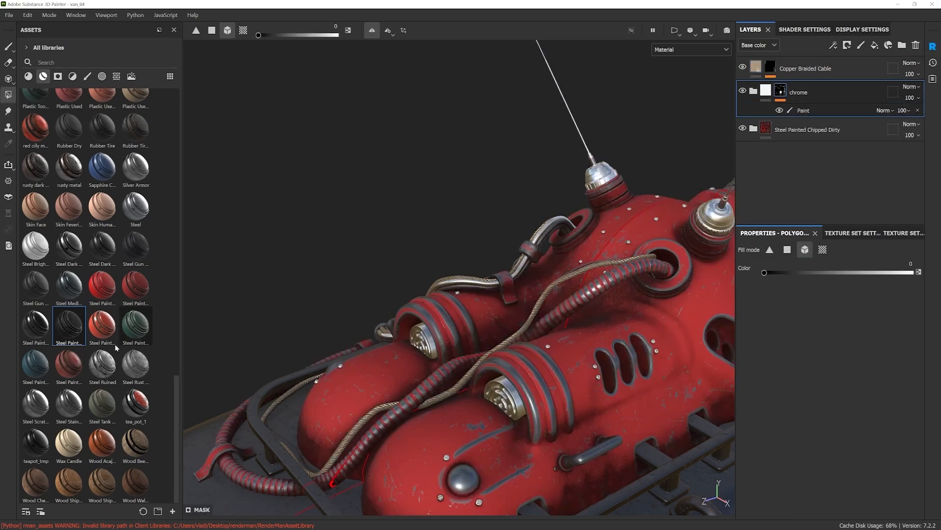
Step: Add the Steel Bright Layered smart material below the chrome folder, with a black mask containing a paint effect
{"action": "mouse_move", "coordinate": [35, 245]}
{"action": "left_mouse_down"}
{"action": "mouse_move", "coordinate": [227, 215]}
{"action": "mouse_move", "coordinate": [793, 170]}
{"action": "mouse_move", "coordinate": [784, 142]}
{"action": "mouse_move", "coordinate": [808, 117]}
{"action": "left_mouse_up"}
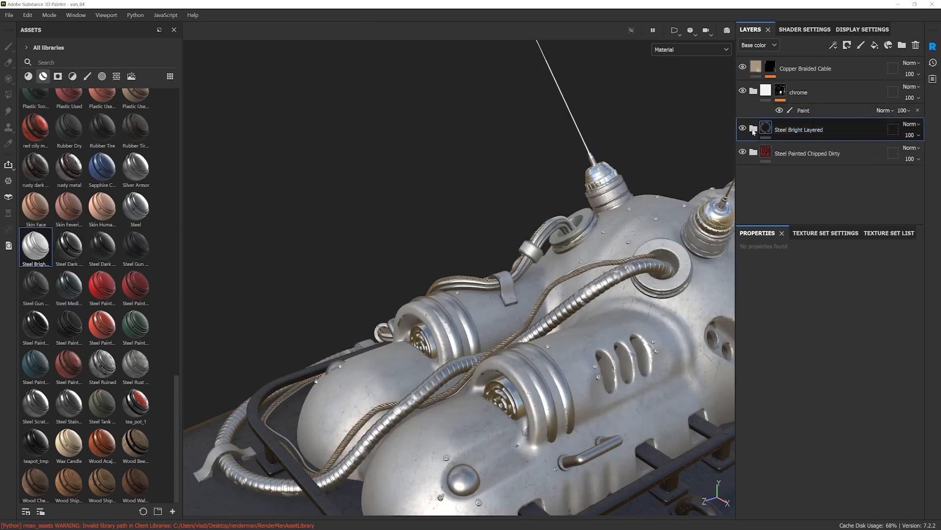
{"action": "right_click", "coordinate": [804, 130]}
{"action": "left_click", "coordinate": [853, 19]}
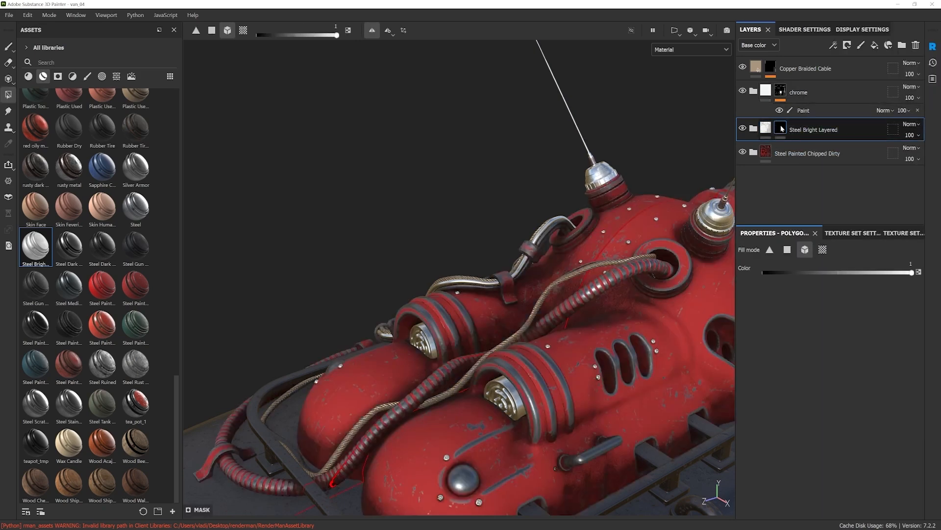
{"action": "right_click", "coordinate": [782, 127]}
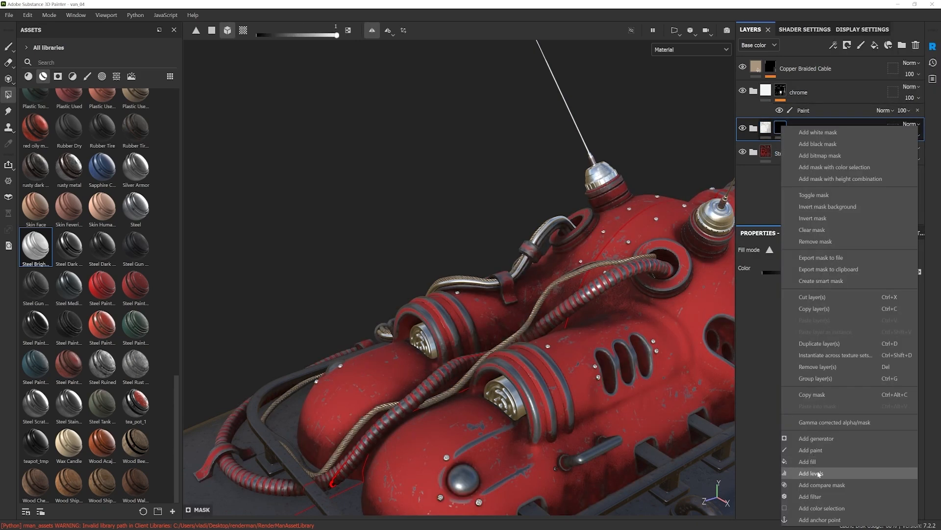
{"action": "left_click", "coordinate": [812, 449]}
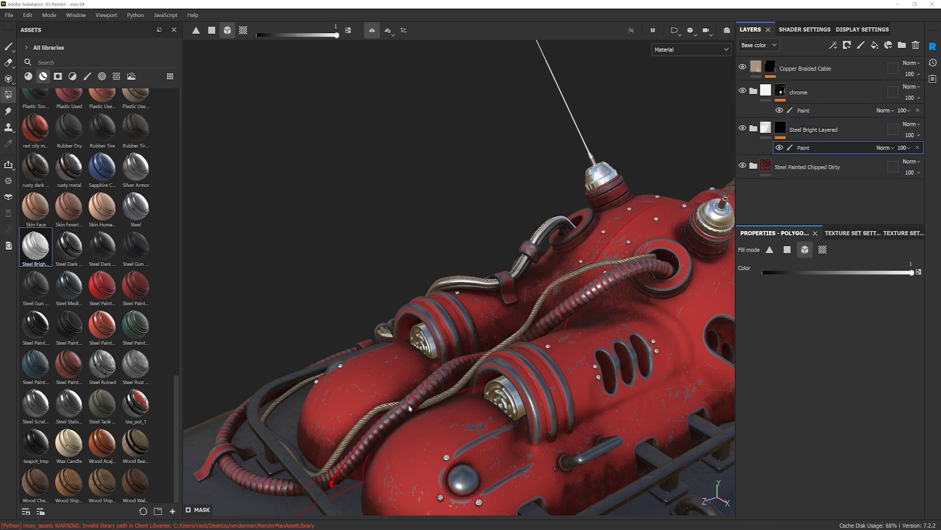
Step: Fill the ribbed hose into the Steel Bright Layered mask by mesh, clearing the mechanism's main body with value 0
{"action": "left_click", "coordinate": [410, 407]}
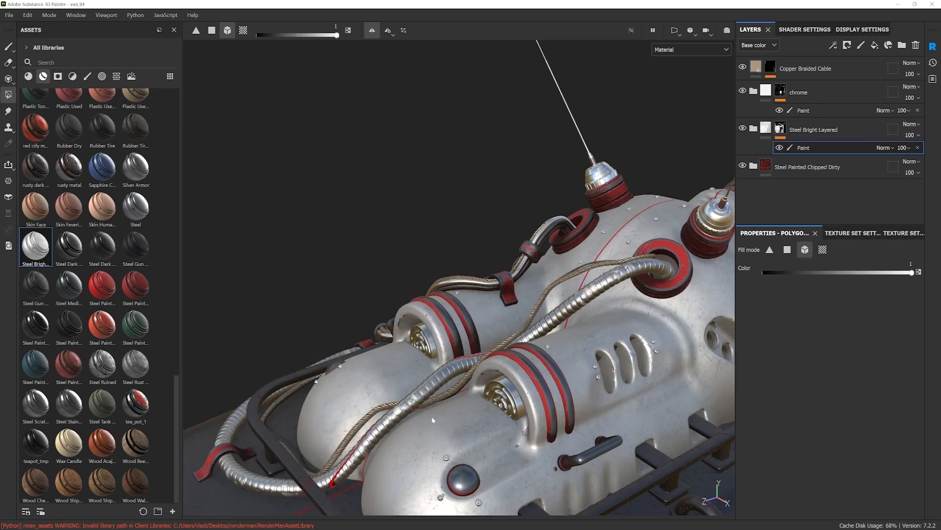
{"action": "key", "text": "x"}
{"action": "left_click", "coordinate": [516, 455]}
{"action": "mouse_move", "coordinate": [516, 455]}
{"action": "left_mouse_down", "text": "alt"}
{"action": "mouse_move", "coordinate": [504, 441]}
{"action": "mouse_move", "coordinate": [528, 426]}
{"action": "left_mouse_up", "text": "alt"}
{"action": "scroll", "coordinate": [528, 426], "scroll_direction": "up", "scroll_amount": 3}
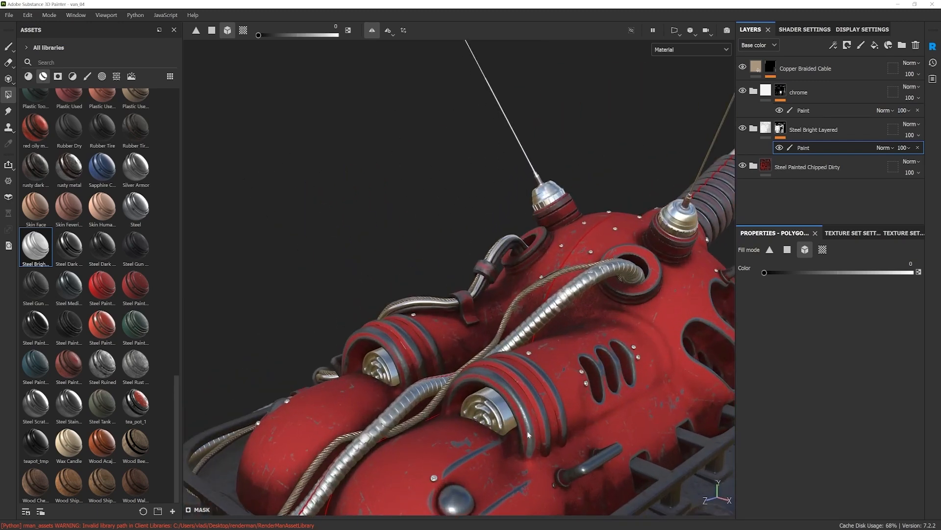
Step: Move the Steel Bright Layered folder above chrome, expand it and compare the hose with Bright edges toggled
{"action": "left_click_drag", "start_coordinate": [756, 135], "coordinate": [834, 87]}
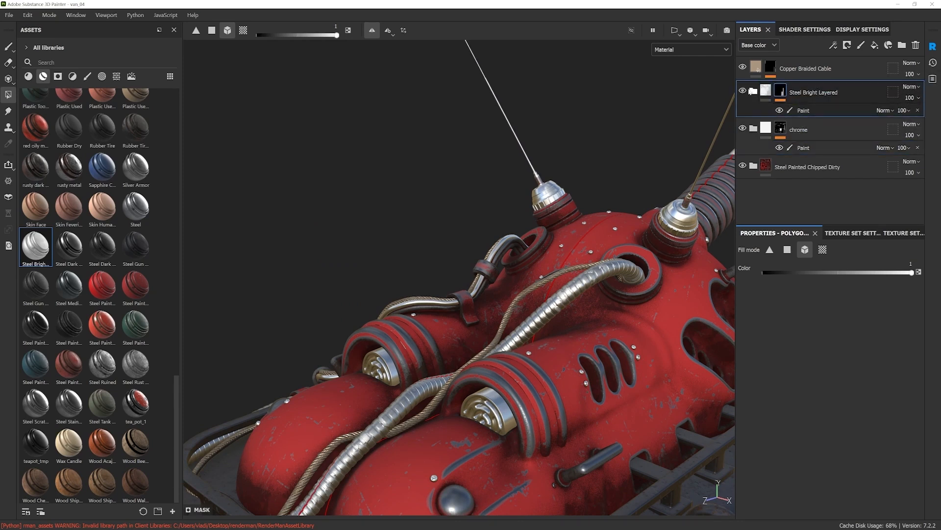
{"action": "left_click", "coordinate": [753, 91]}
{"action": "left_click", "coordinate": [744, 129]}
{"action": "left_click", "coordinate": [744, 129]}
{"action": "left_click", "coordinate": [744, 129]}
Step: Hide the Levels, Blur and Metal Edge Wear effects on Bright edges and set MG Edge Wear's level to 0.1 and contrast to 0.27
{"action": "left_click", "coordinate": [780, 128]}
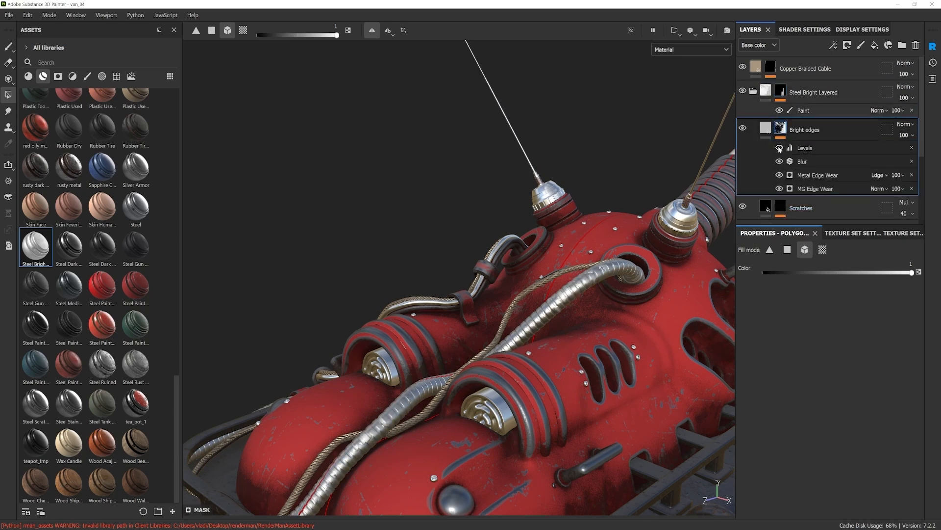
{"action": "left_click", "coordinate": [780, 189]}
{"action": "left_click", "coordinate": [779, 189]}
{"action": "left_click", "coordinate": [809, 190]}
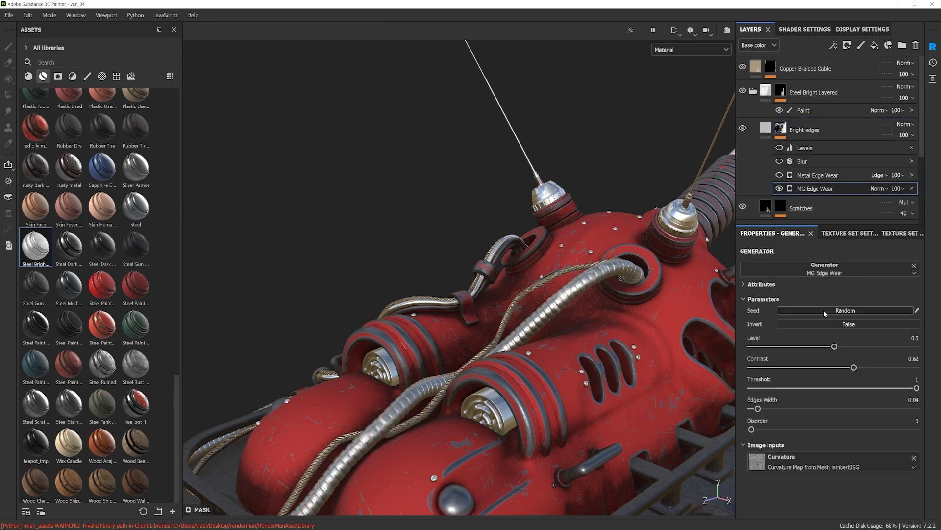
{"action": "left_click_drag", "start_coordinate": [821, 349], "coordinate": [763, 355]}
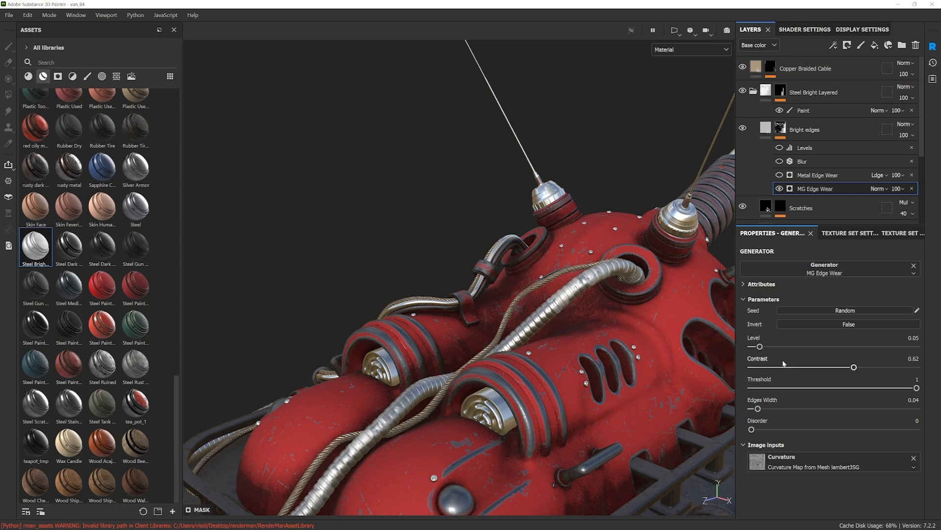
{"action": "left_click_drag", "start_coordinate": [854, 367], "coordinate": [768, 348]}
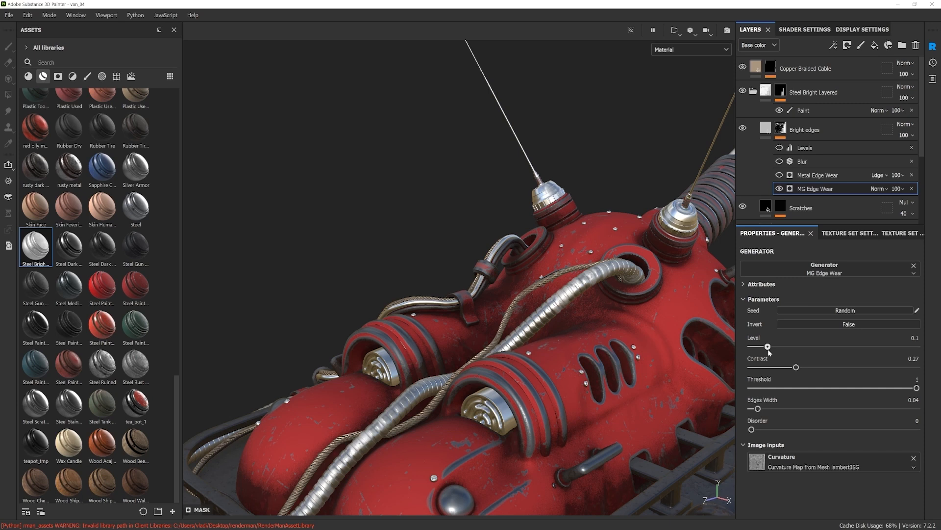
Step: Delete the Bright edges layer from the Steel Bright Layered folder
{"action": "left_click", "coordinate": [744, 129]}
{"action": "left_click", "coordinate": [814, 136]}
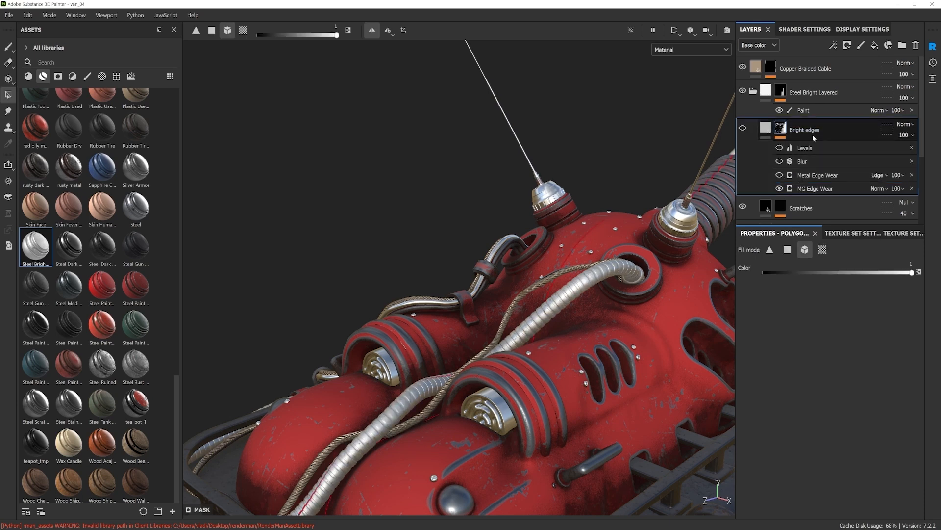
{"action": "key", "text": "Delete"}
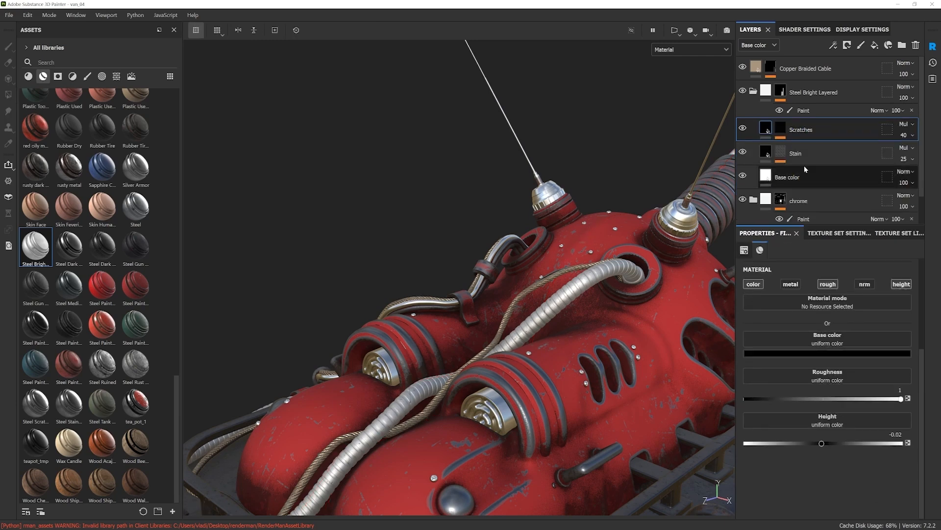
Step: Examine the whole van with its roof mechanism from the front and side, and collapse the Steel Bright Layered folder
{"action": "mouse_move", "coordinate": [548, 320]}
{"action": "left_mouse_down", "text": "alt"}
{"action": "mouse_move", "coordinate": [593, 376]}
{"action": "mouse_move", "coordinate": [540, 325]}
{"action": "mouse_move", "coordinate": [544, 299]}
{"action": "mouse_move", "coordinate": [554, 348]}
{"action": "mouse_move", "coordinate": [486, 352]}
{"action": "mouse_move", "coordinate": [548, 324]}
{"action": "mouse_move", "coordinate": [557, 334]}
{"action": "left_mouse_up", "text": "alt"}
{"action": "scroll", "coordinate": [542, 327], "scroll_direction": "down", "scroll_amount": 3}
{"action": "scroll", "coordinate": [544, 295], "scroll_direction": "down", "scroll_amount": 5}
{"action": "middle_click_drag", "start_coordinate": [558, 334], "coordinate": [540, 296], "text": "alt"}
{"action": "scroll", "coordinate": [538, 299], "scroll_direction": "up", "scroll_amount": 3}
{"action": "left_click_drag", "start_coordinate": [522, 331], "coordinate": [559, 313], "text": "alt"}
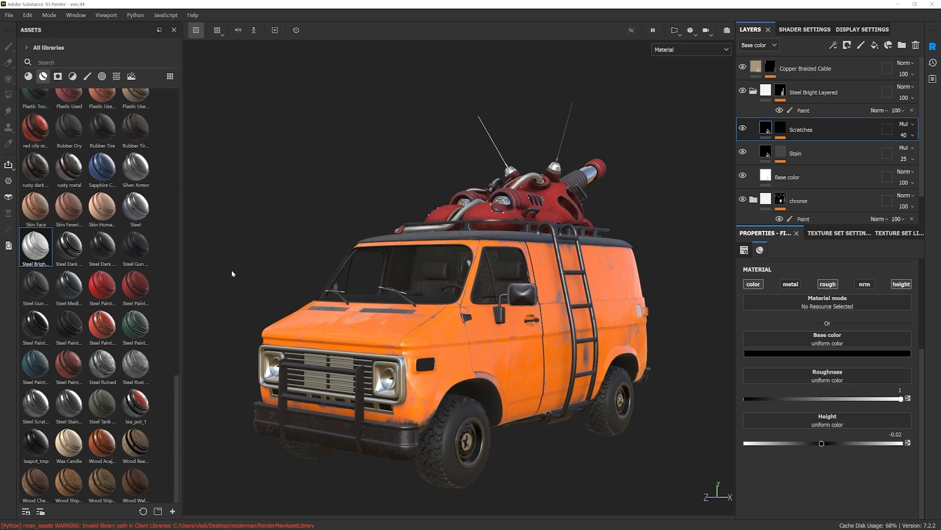
{"action": "left_click_drag", "start_coordinate": [542, 325], "coordinate": [569, 334], "text": "alt"}
{"action": "left_click", "coordinate": [754, 91]}
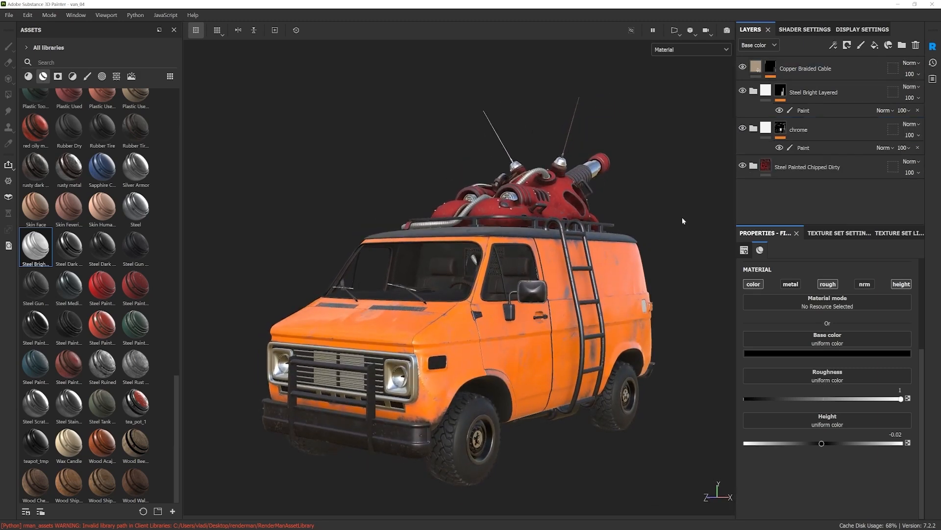
Step: Make body_front the active texture set by picking it on the van, and bring up its texture set settings
{"action": "middle_click_drag", "start_coordinate": [537, 302], "coordinate": [543, 292], "text": "alt"}
{"action": "left_click_drag", "start_coordinate": [520, 342], "coordinate": [495, 367], "text": "alt"}
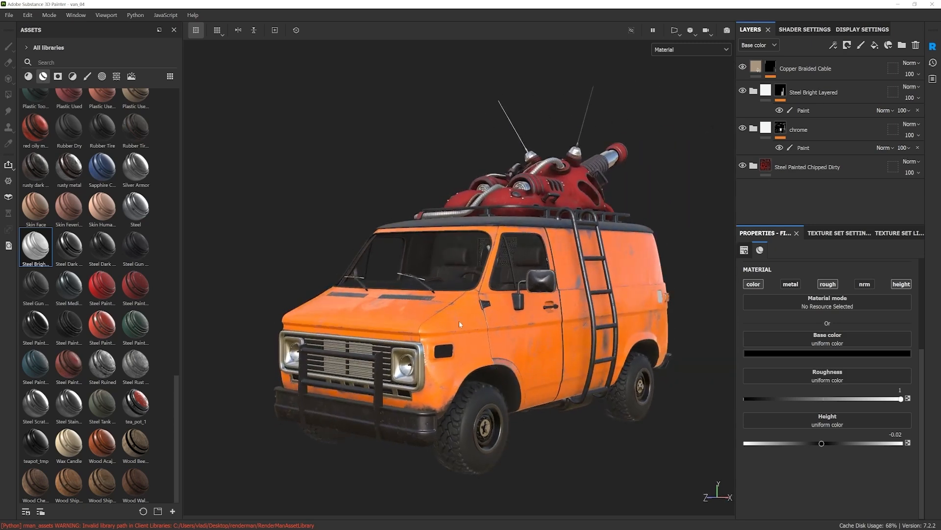
{"action": "key", "text": "ctrl+alt"}
{"action": "right_click", "coordinate": [537, 275], "text": "ctrl+alt"}
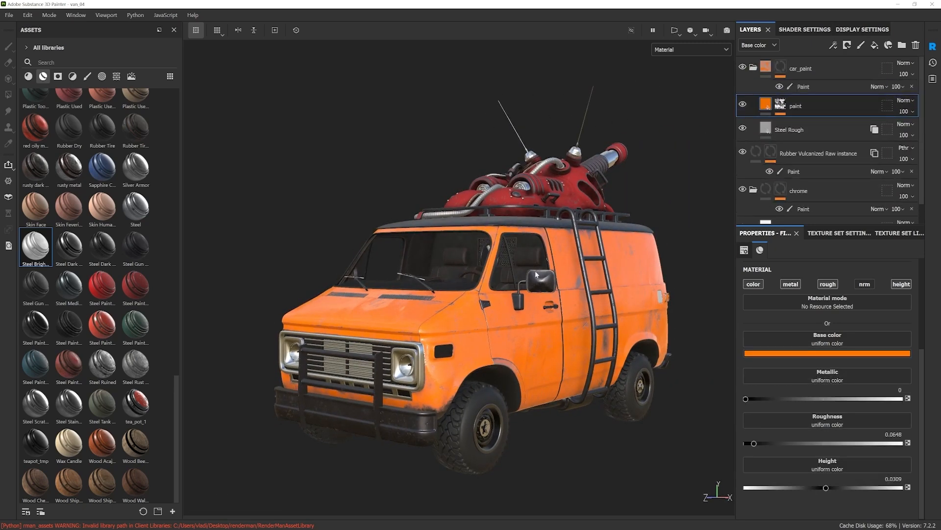
{"action": "left_click", "coordinate": [829, 234]}
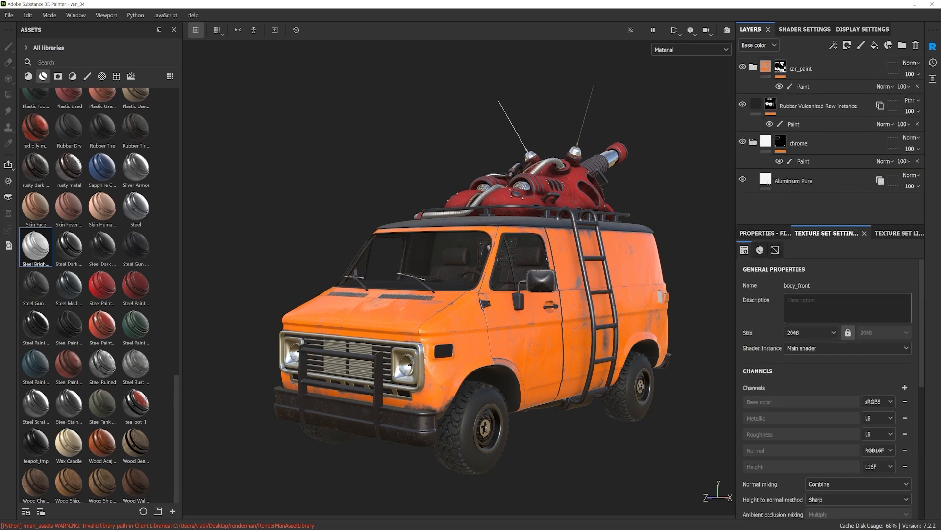
Step: Add a fill layer above the car_paint folder in body_front and leave only its color channel enabled
{"action": "left_click", "coordinate": [893, 239]}
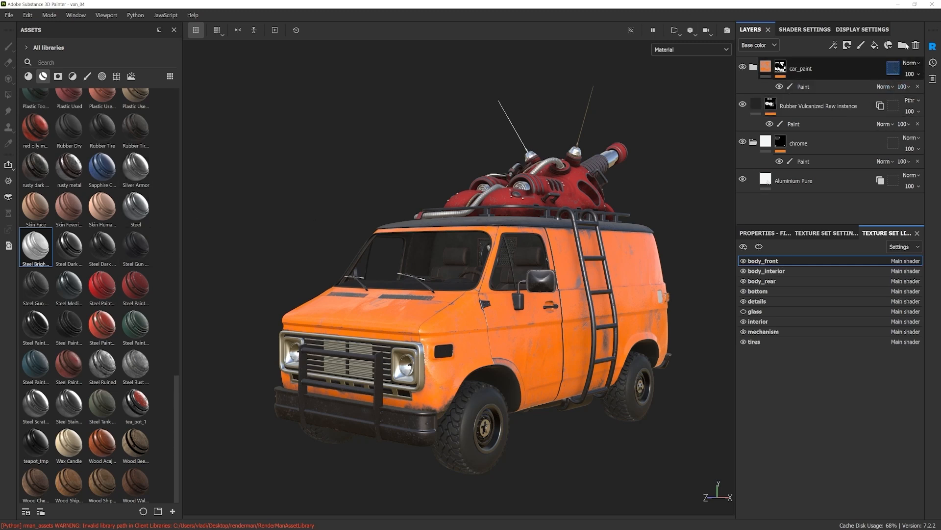
{"action": "left_click", "coordinate": [876, 46]}
{"action": "left_click_drag", "start_coordinate": [818, 106], "coordinate": [799, 69]}
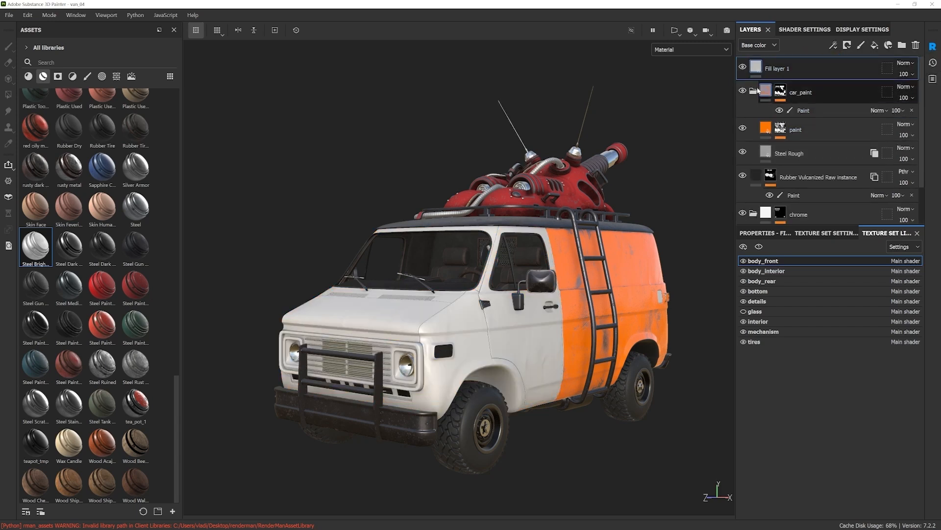
{"action": "left_click", "coordinate": [765, 233]}
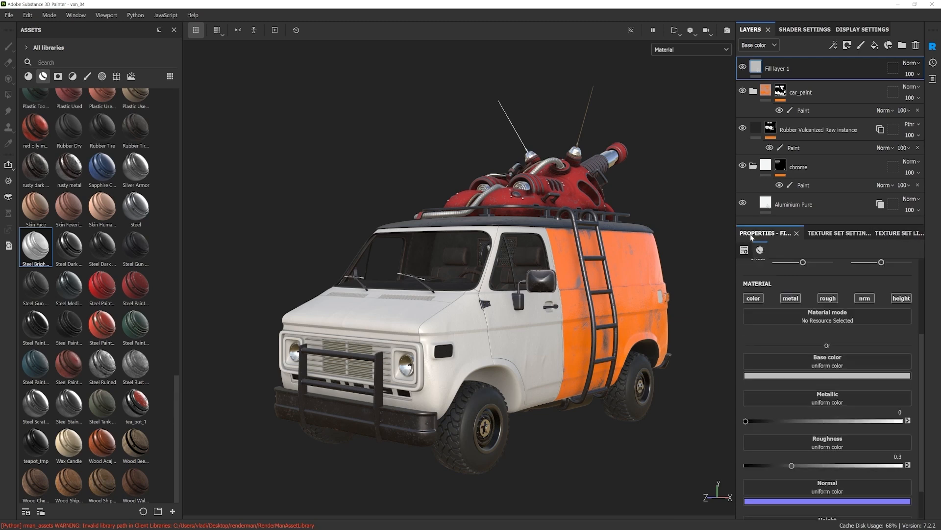
{"action": "left_click", "coordinate": [791, 298]}
{"action": "left_click", "coordinate": [828, 298]}
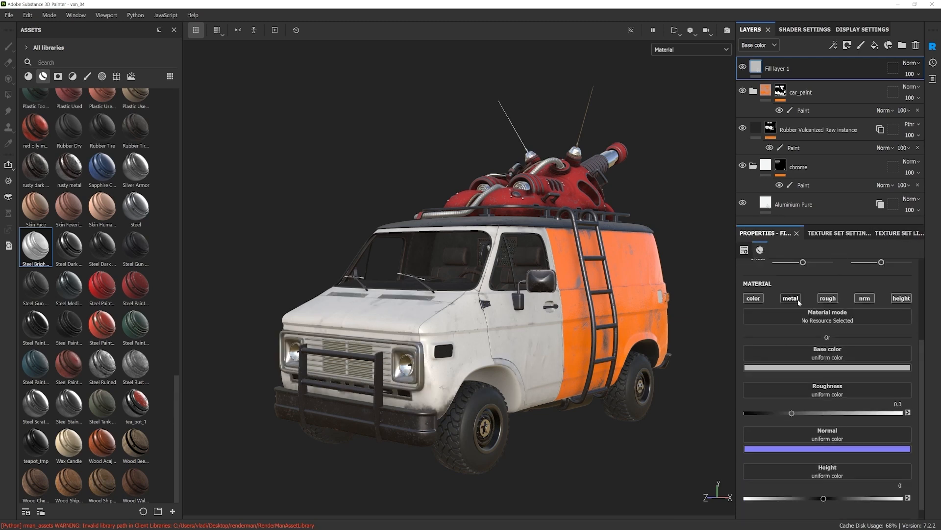
{"action": "left_click", "coordinate": [865, 298]}
{"action": "left_click", "coordinate": [902, 298]}
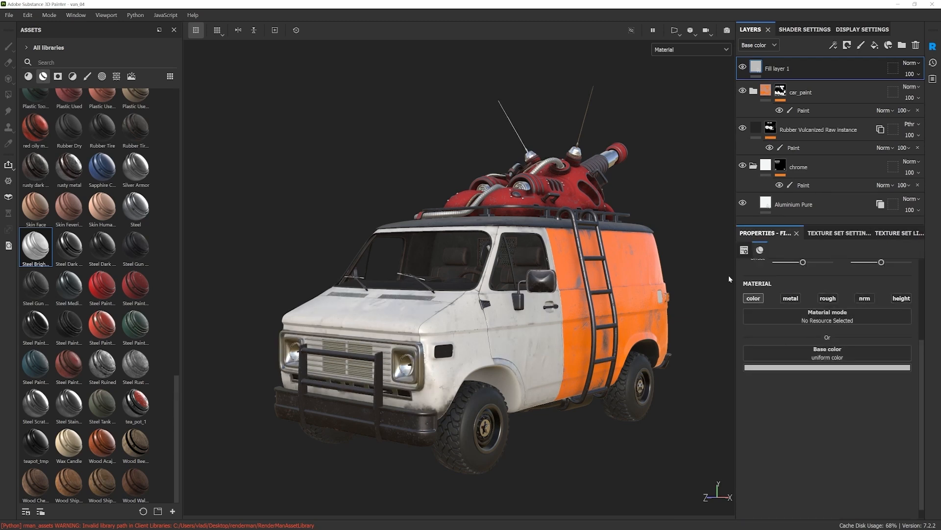
Step: Assign the Ambient Occlusion Map from Mesh lambert5SG as the fill layer's base color
{"action": "left_click", "coordinate": [807, 361]}
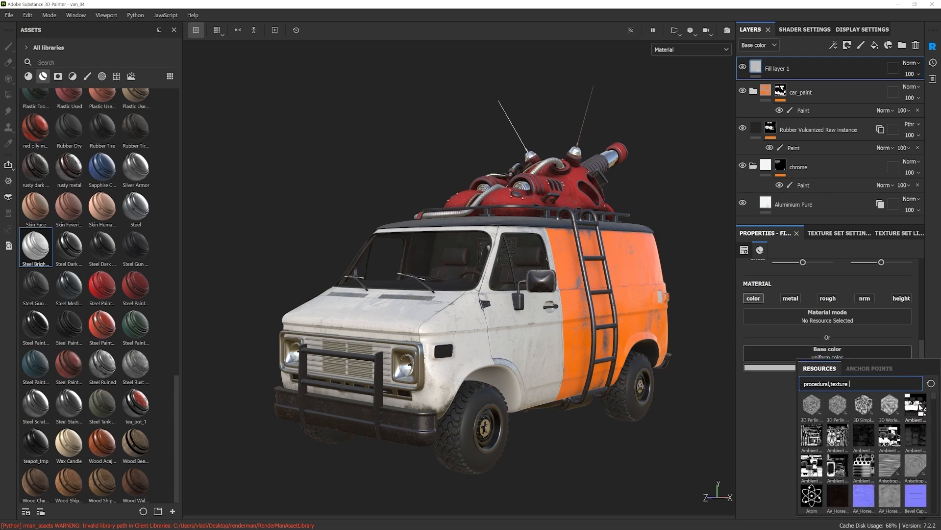
{"action": "mouse_move", "coordinate": [920, 406]}
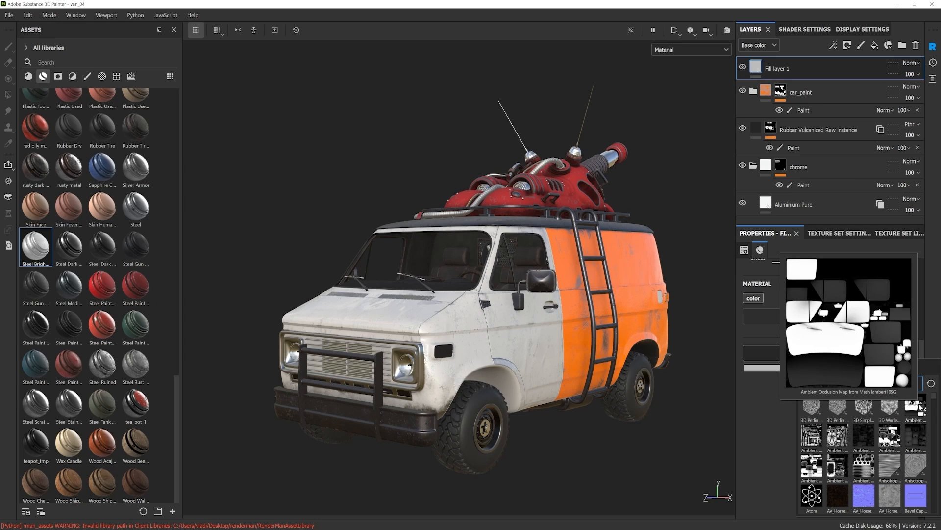
{"action": "mouse_move", "coordinate": [813, 435]}
{"action": "mouse_move", "coordinate": [845, 443]}
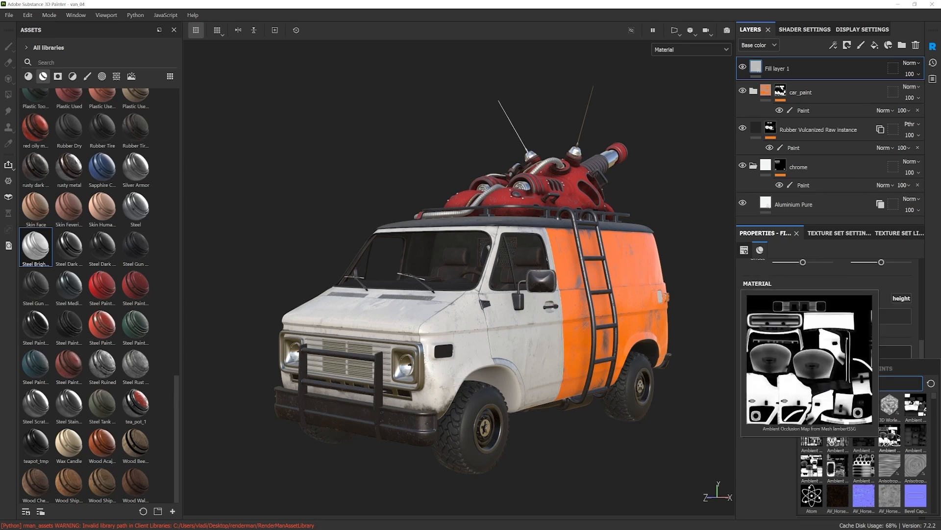
{"action": "left_click", "coordinate": [887, 437]}
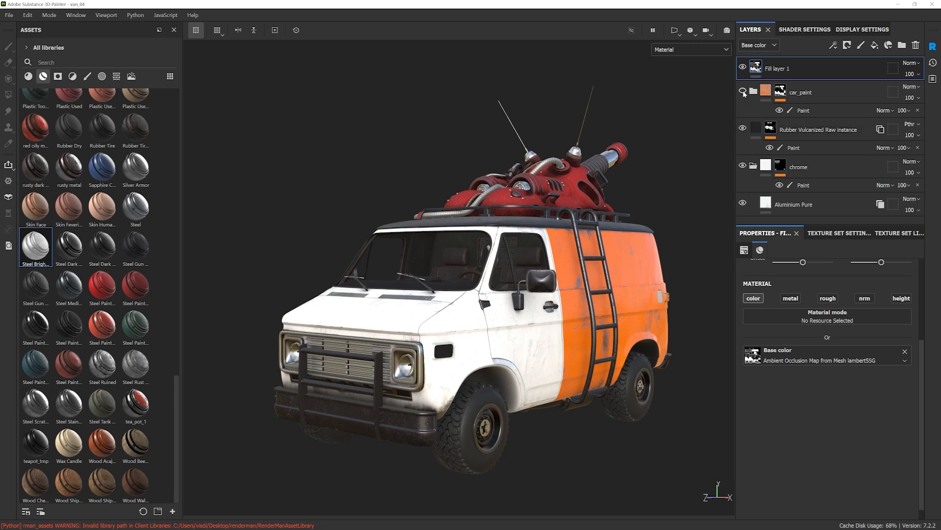
Step: Hide all layers beneath Fill layer 1 and show only the body_front texture set to examine the occlusion map on the cab
{"action": "left_click", "coordinate": [743, 203]}
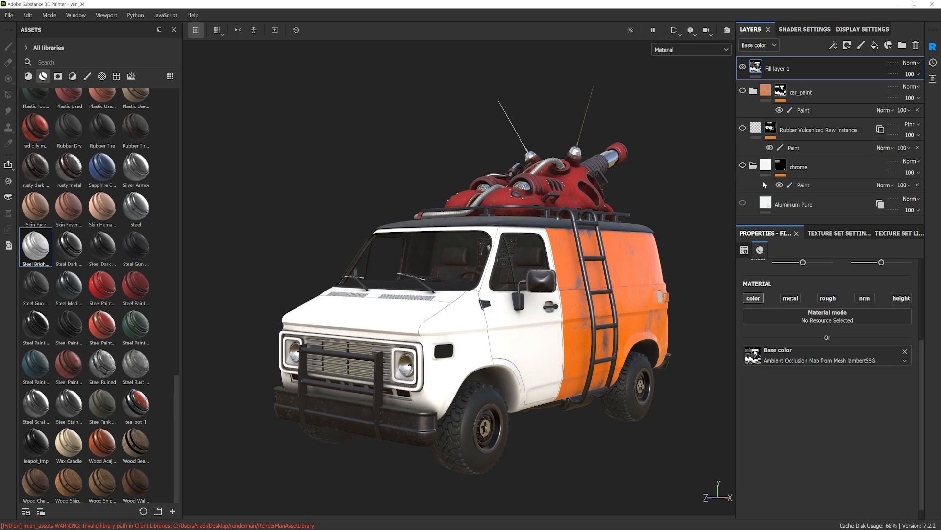
{"action": "left_click", "coordinate": [826, 233]}
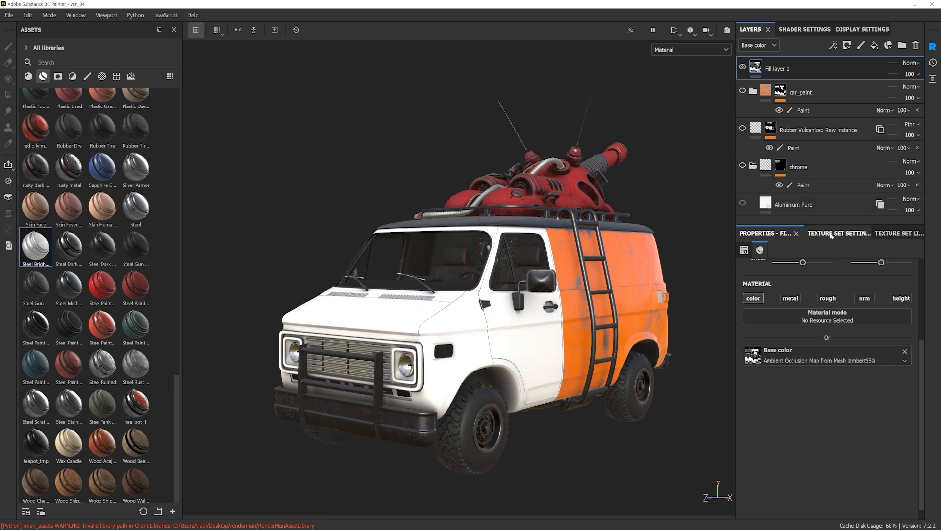
{"action": "left_click", "coordinate": [897, 234]}
{"action": "left_click", "coordinate": [758, 249]}
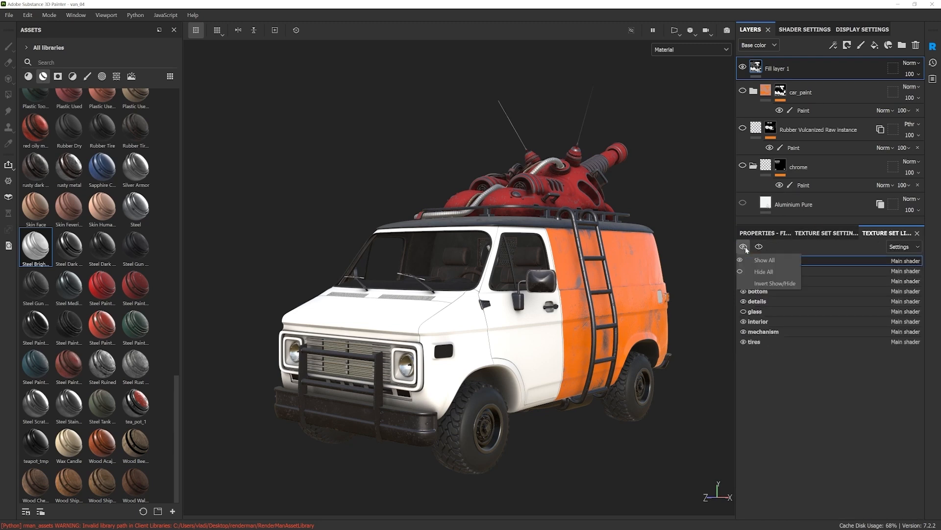
{"action": "left_click", "coordinate": [767, 266]}
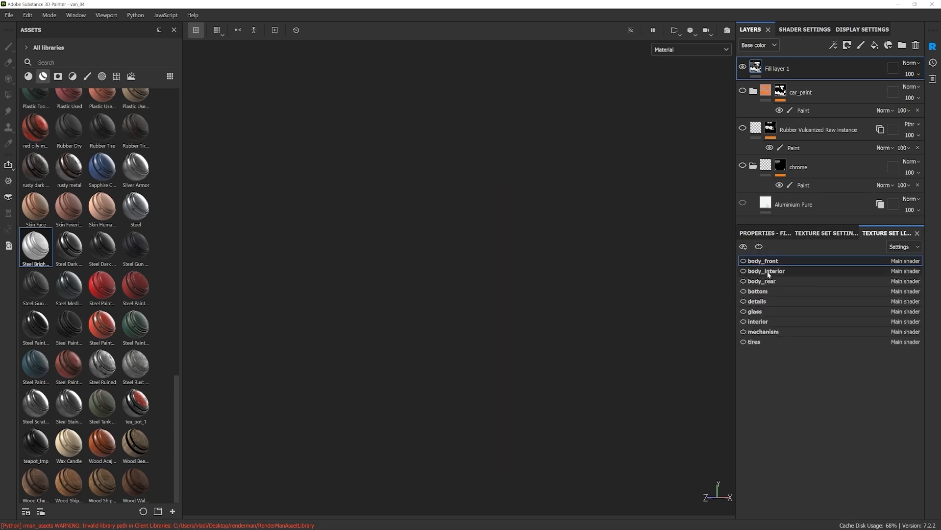
{"action": "left_click", "coordinate": [744, 262]}
{"action": "left_click_drag", "start_coordinate": [534, 362], "coordinate": [483, 328], "text": "alt"}
{"action": "left_click_drag", "start_coordinate": [454, 232], "coordinate": [524, 268], "text": "alt"}
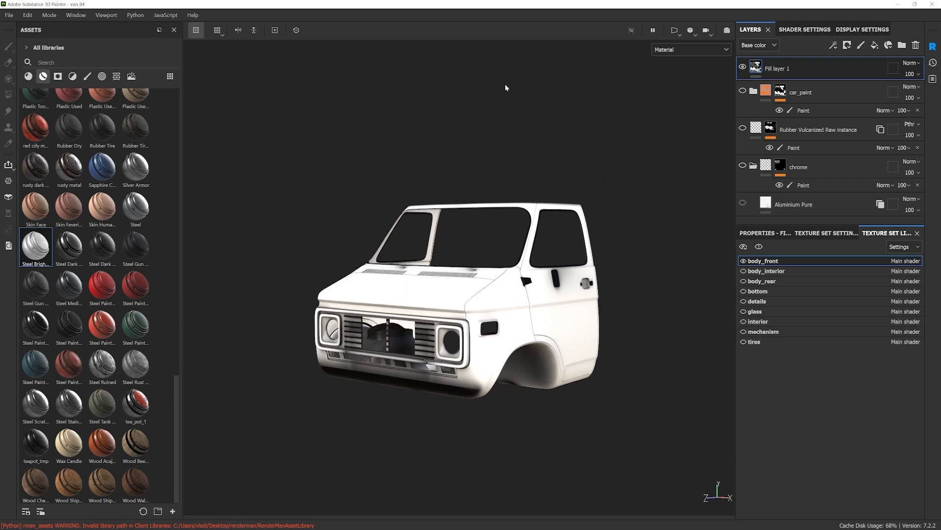
{"action": "left_click_drag", "start_coordinate": [656, 371], "coordinate": [620, 363], "text": "alt"}
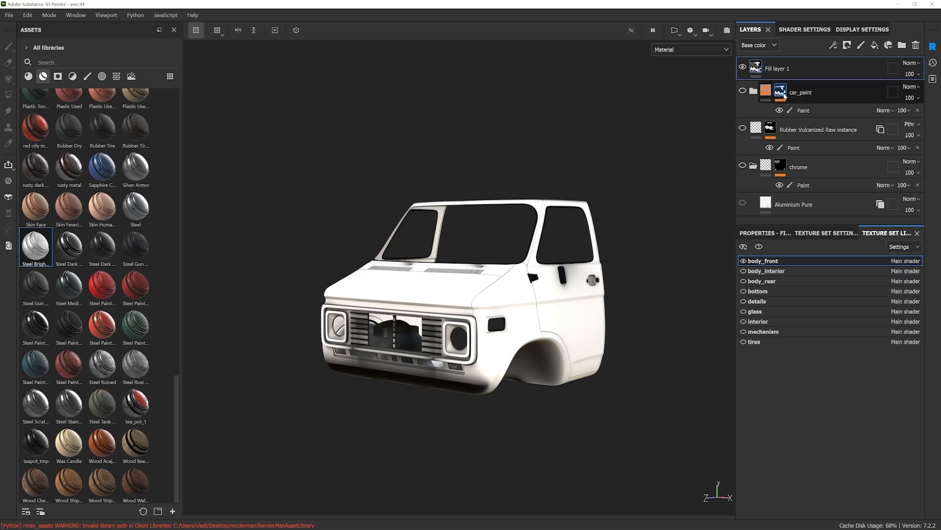
Step: Rename Fill layer 1 as occlusion
{"action": "double_click", "coordinate": [769, 70]}
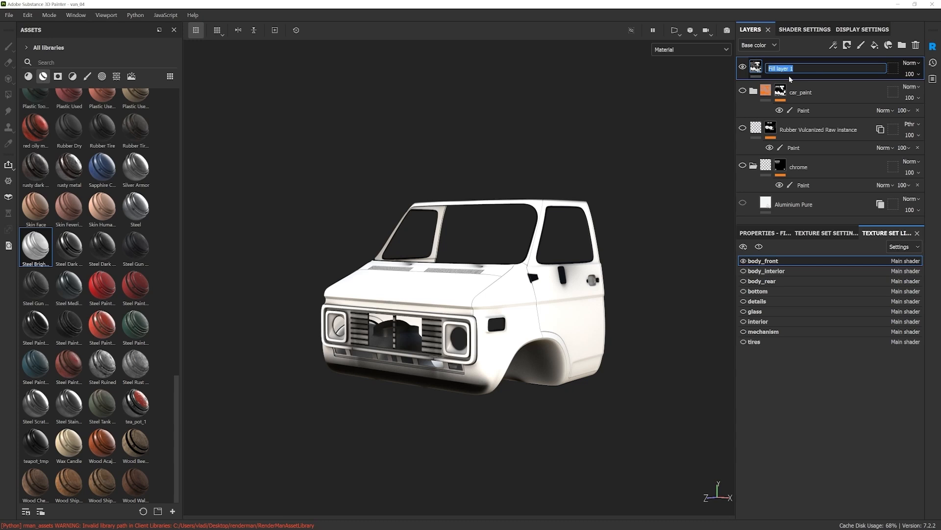
{"action": "type", "text": "occlusion"}
{"action": "key", "text": "Return"}
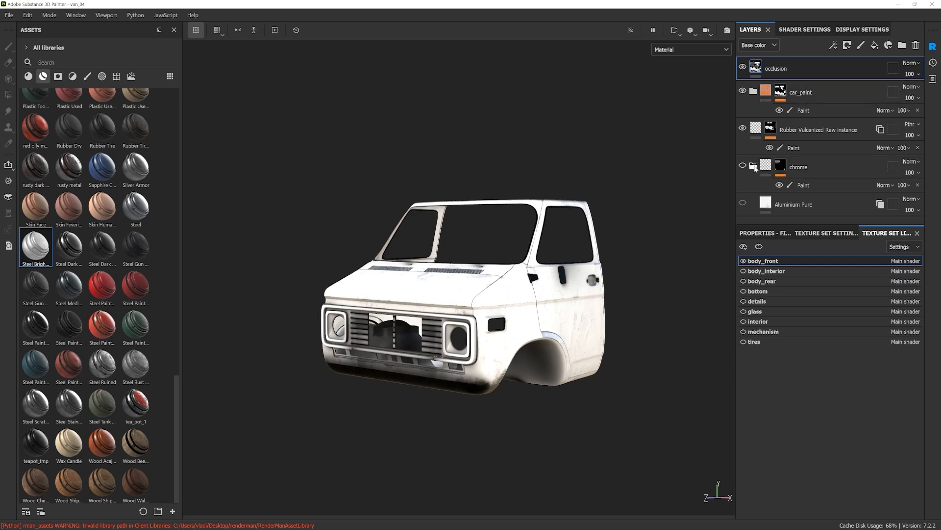
Step: Make the layers beneath occlusion visible again and set the occlusion layer's blend mode to Multiply
{"action": "left_click", "coordinate": [743, 202]}
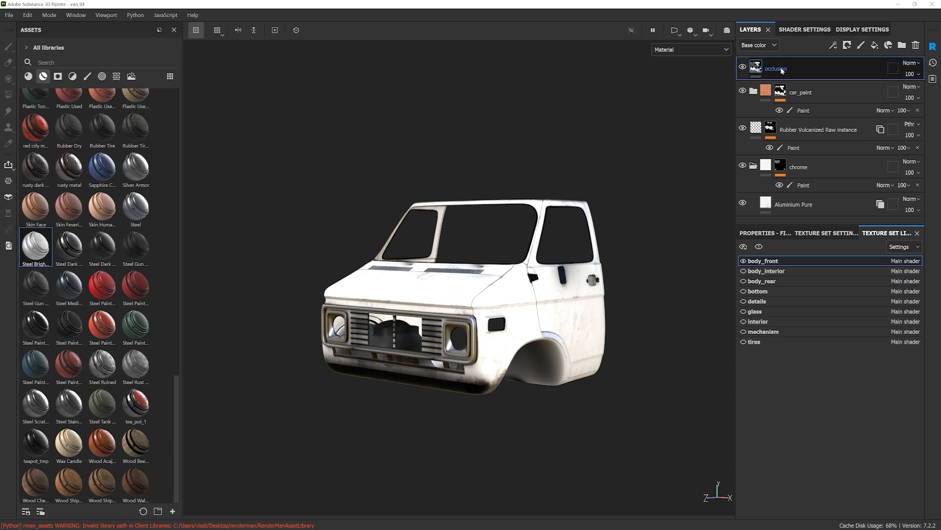
{"action": "left_click", "coordinate": [910, 63]}
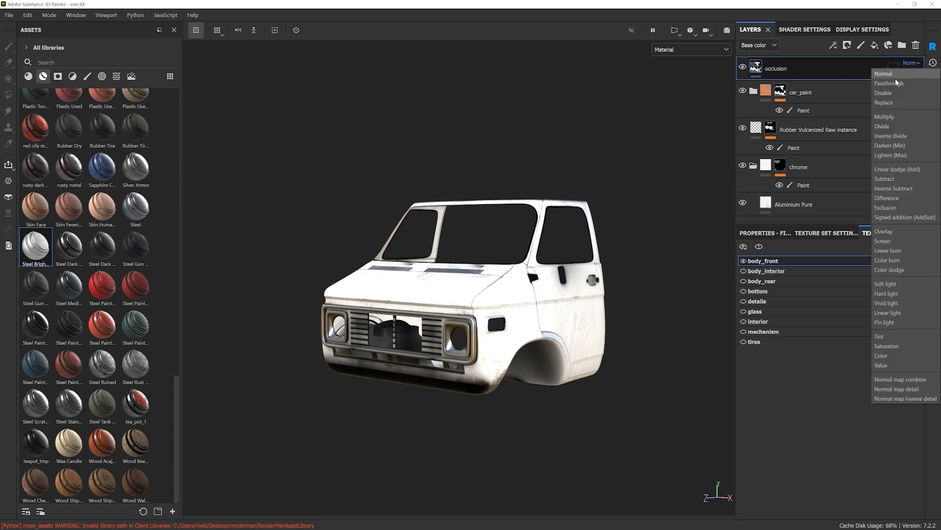
{"action": "left_click", "coordinate": [890, 117]}
Step: Compare the front body with the occlusion layer switched off and on
{"action": "left_click_drag", "start_coordinate": [602, 371], "coordinate": [500, 375], "text": "alt"}
{"action": "scroll", "coordinate": [500, 374], "scroll_direction": "up", "scroll_amount": 3}
{"action": "left_click", "coordinate": [743, 68]}
{"action": "left_click", "coordinate": [743, 67]}
{"action": "left_click", "coordinate": [743, 67]}
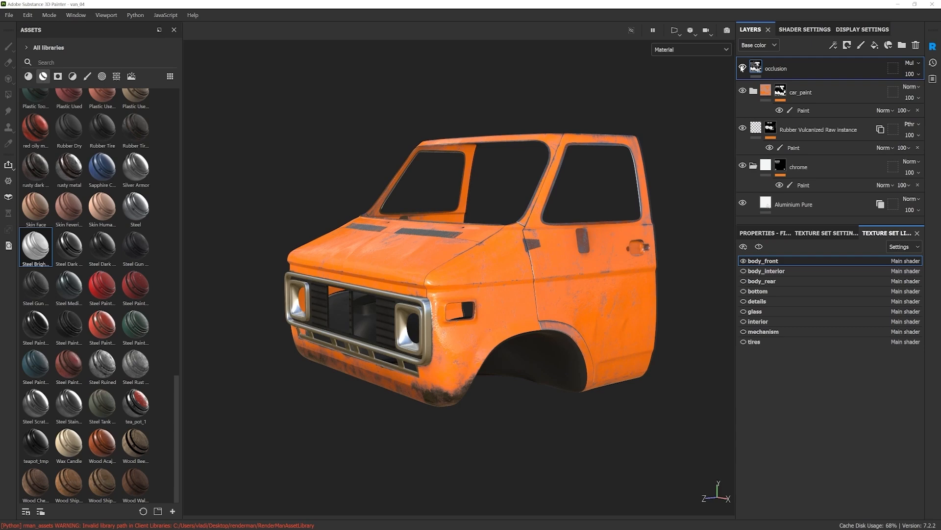
{"action": "left_click", "coordinate": [742, 68]}
{"action": "left_click", "coordinate": [743, 67]}
{"action": "left_click", "coordinate": [743, 68]}
{"action": "left_click", "coordinate": [742, 67]}
{"action": "left_click", "coordinate": [743, 67]}
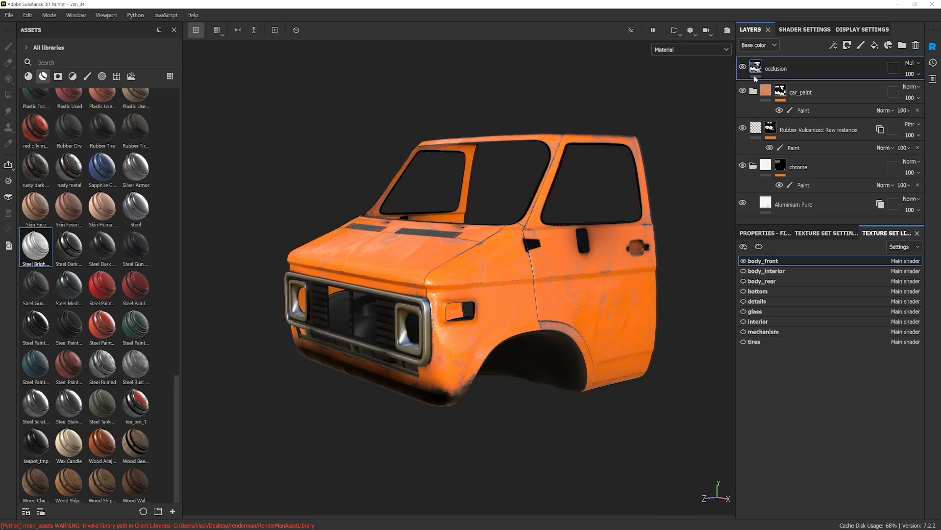
{"action": "left_click_drag", "start_coordinate": [515, 303], "coordinate": [539, 302], "text": "alt"}
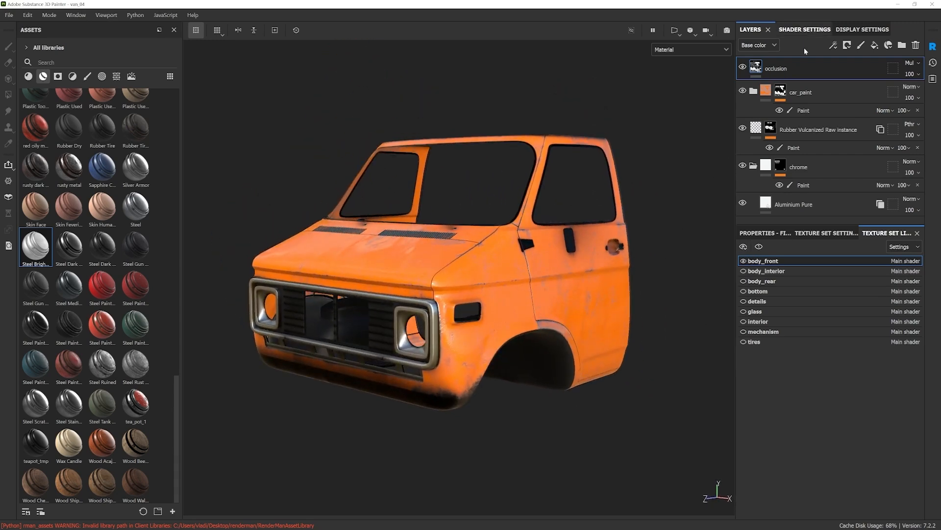
Step: Show all texture sets again except glass
{"action": "left_click", "coordinate": [744, 250]}
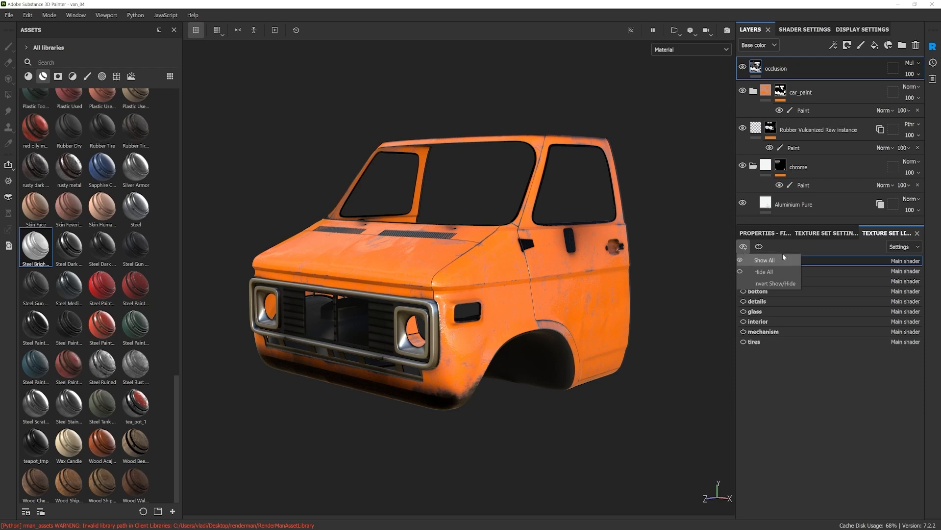
{"action": "left_click", "coordinate": [763, 261]}
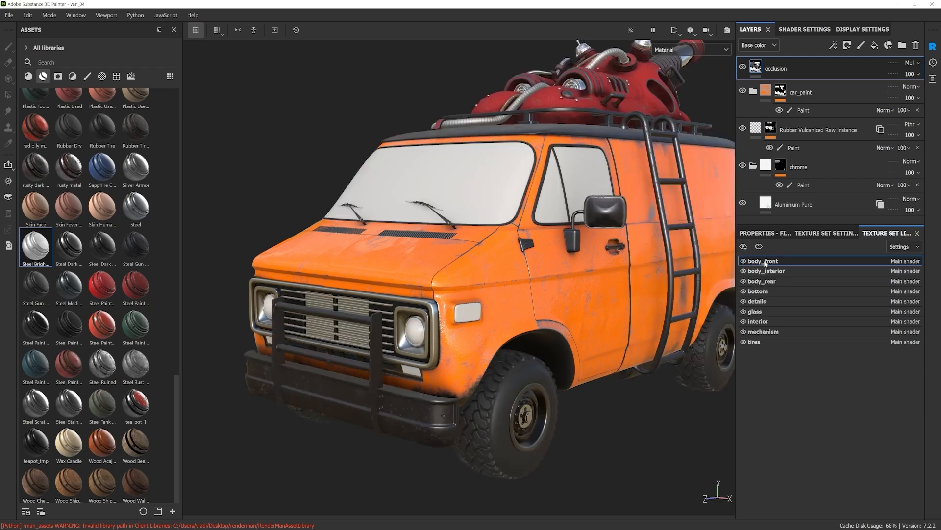
{"action": "left_click", "coordinate": [744, 312]}
{"action": "left_click_drag", "start_coordinate": [546, 243], "coordinate": [676, 214], "text": "alt"}
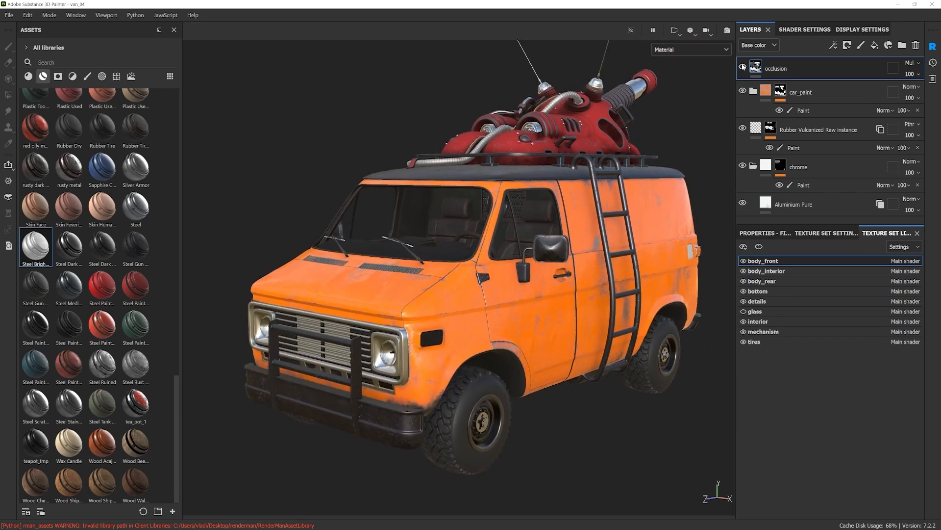
Step: Instantiate the occlusion layer from body_front across all the other texture sets
{"action": "right_click", "coordinate": [780, 69]}
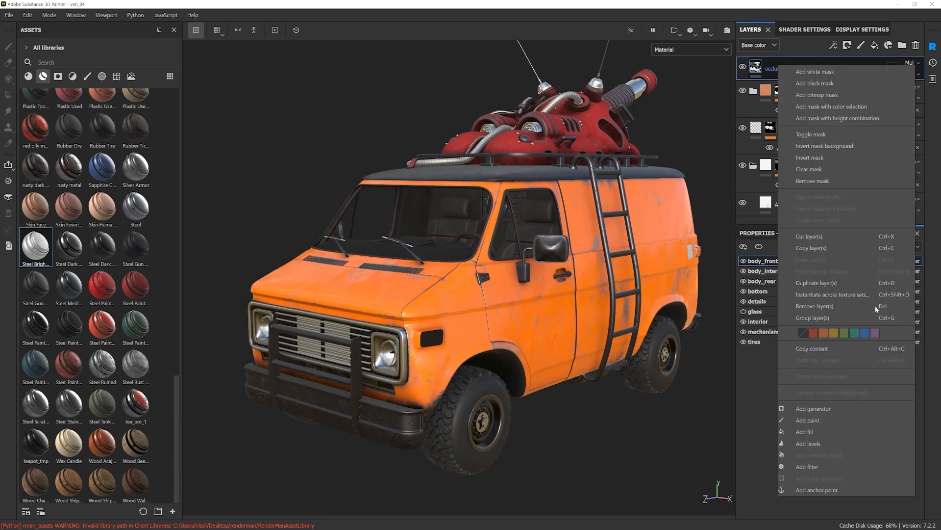
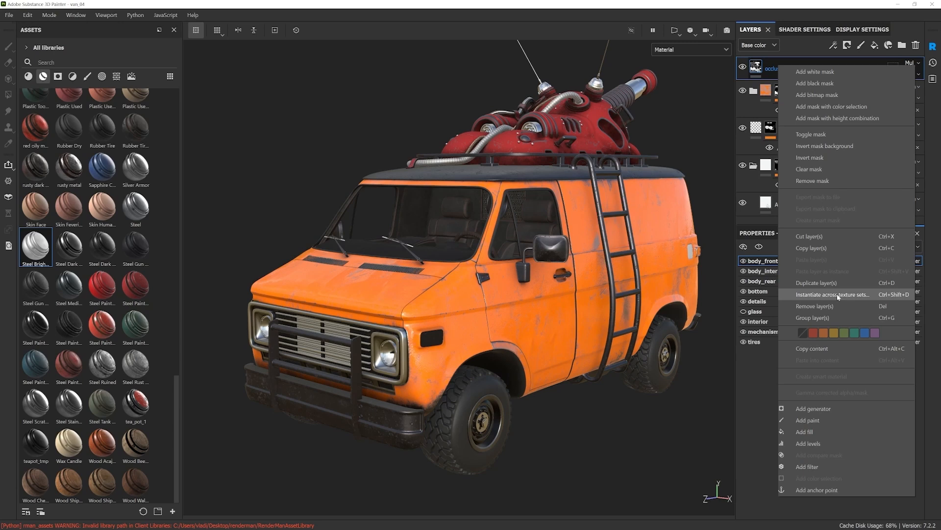
{"action": "left_click", "coordinate": [837, 293]}
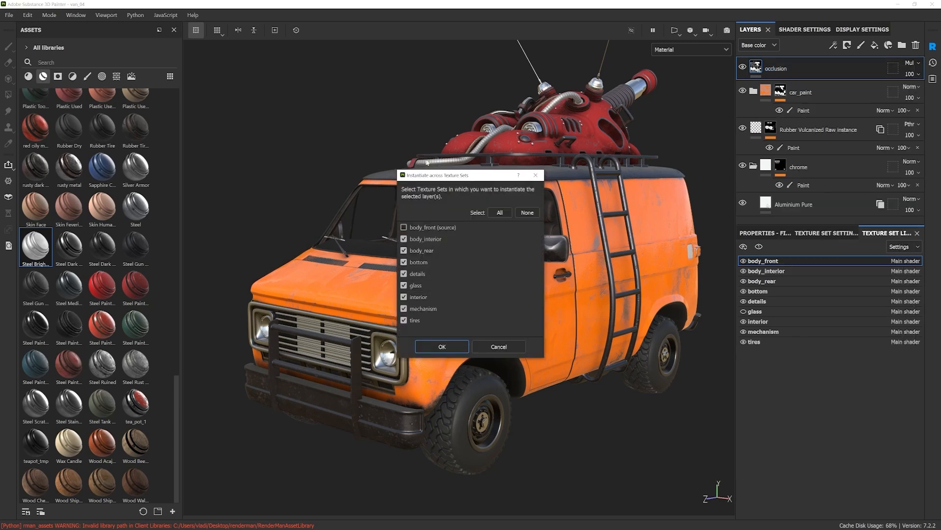
{"action": "left_click", "coordinate": [455, 346]}
Step: Examine the whole van with the instanced occlusion, toggling the occlusion layer and the glass and details texture sets for comparison
{"action": "left_click_drag", "start_coordinate": [640, 259], "coordinate": [606, 194], "text": "alt"}
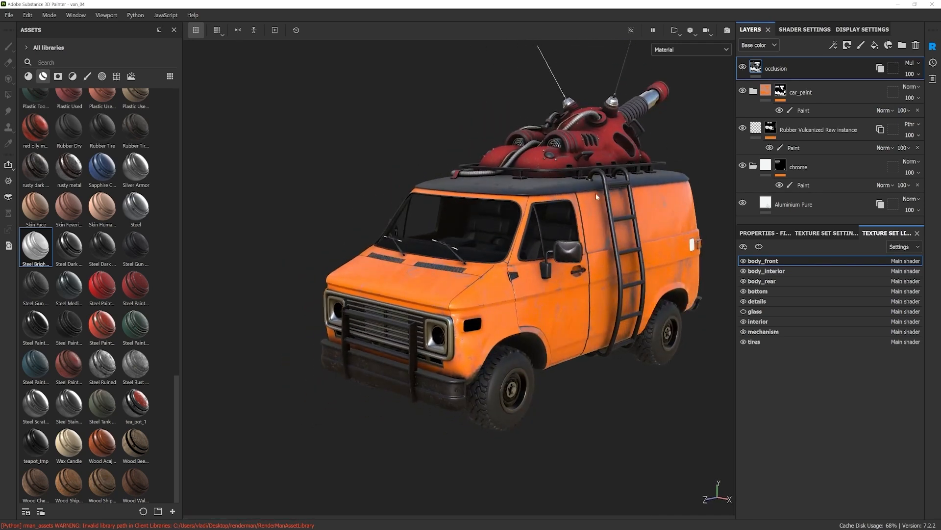
{"action": "left_click_drag", "start_coordinate": [608, 353], "coordinate": [588, 286], "text": "alt"}
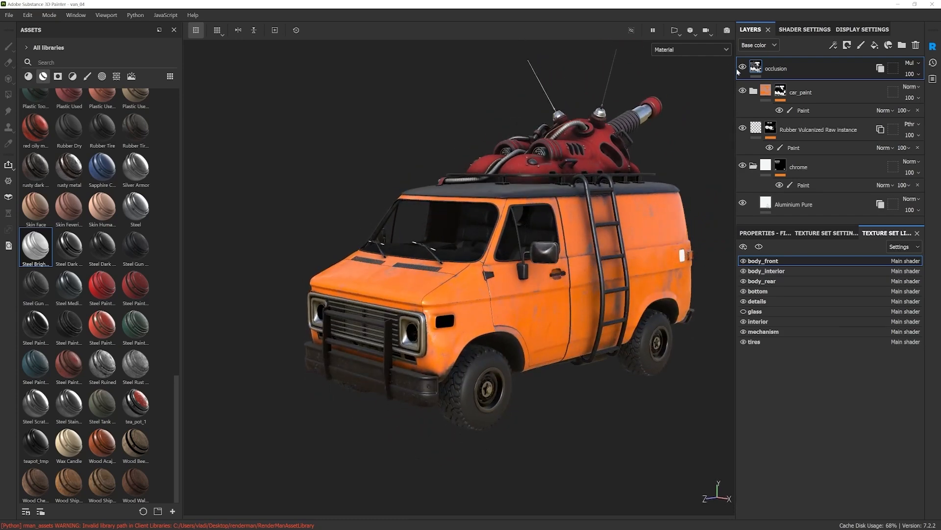
{"action": "left_click", "coordinate": [744, 68]}
{"action": "left_click", "coordinate": [743, 69]}
{"action": "left_click", "coordinate": [744, 69]}
{"action": "left_click", "coordinate": [744, 68]}
{"action": "left_click_drag", "start_coordinate": [539, 255], "coordinate": [473, 245], "text": "alt"}
{"action": "middle_click_drag", "start_coordinate": [562, 265], "coordinate": [548, 268], "text": "alt"}
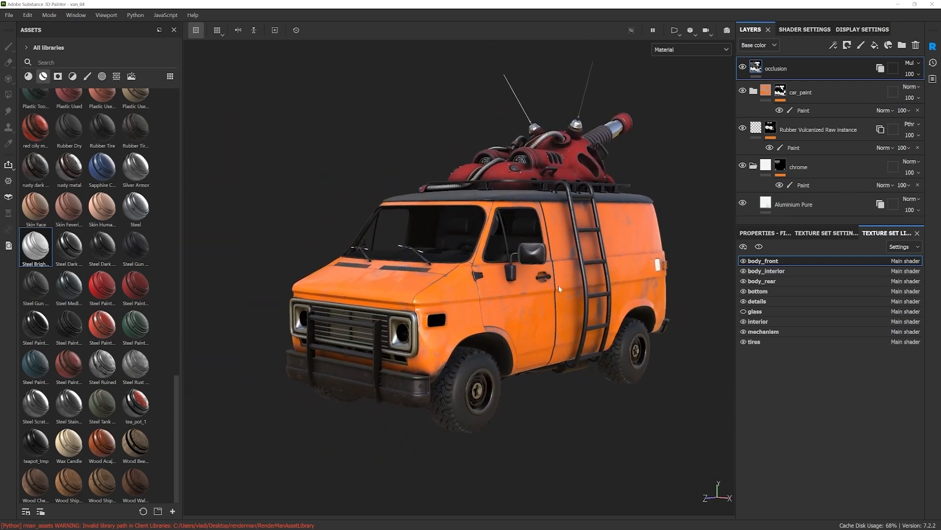
{"action": "left_click", "coordinate": [744, 311]}
{"action": "left_click", "coordinate": [744, 301]}
{"action": "left_click", "coordinate": [743, 301]}
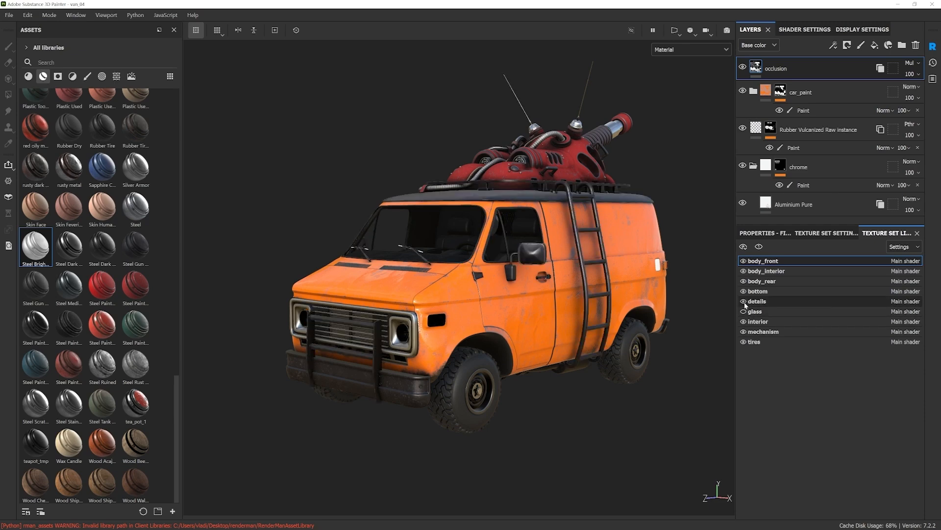
{"action": "left_click_drag", "start_coordinate": [687, 310], "coordinate": [540, 311], "text": "alt"}
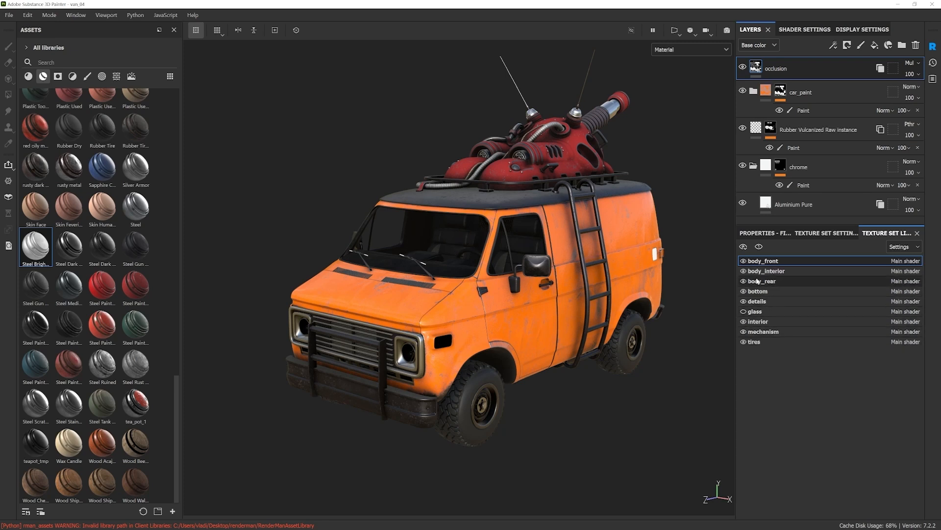
Step: Hide the occlusion instance layer in the interior texture set
{"action": "left_click", "coordinate": [758, 322]}
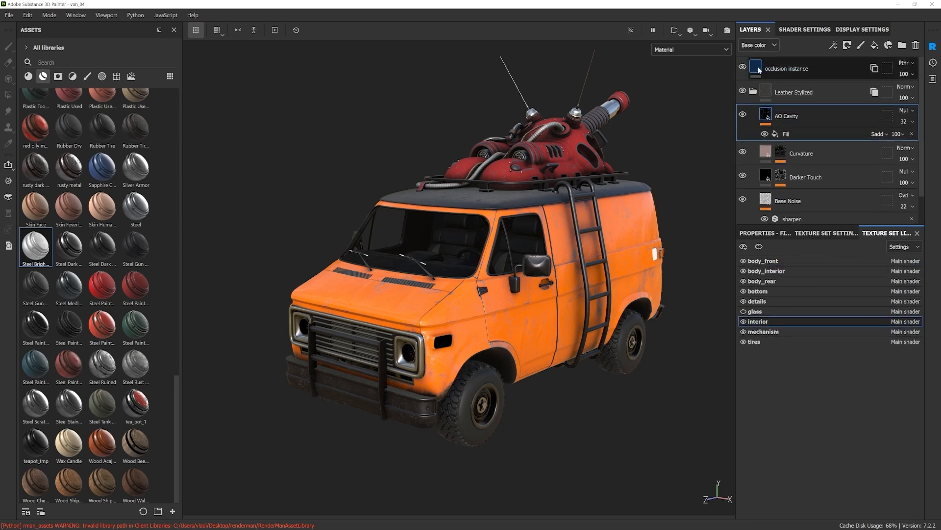
{"action": "left_click", "coordinate": [744, 68]}
{"action": "left_click", "coordinate": [743, 68]}
{"action": "left_click", "coordinate": [743, 68]}
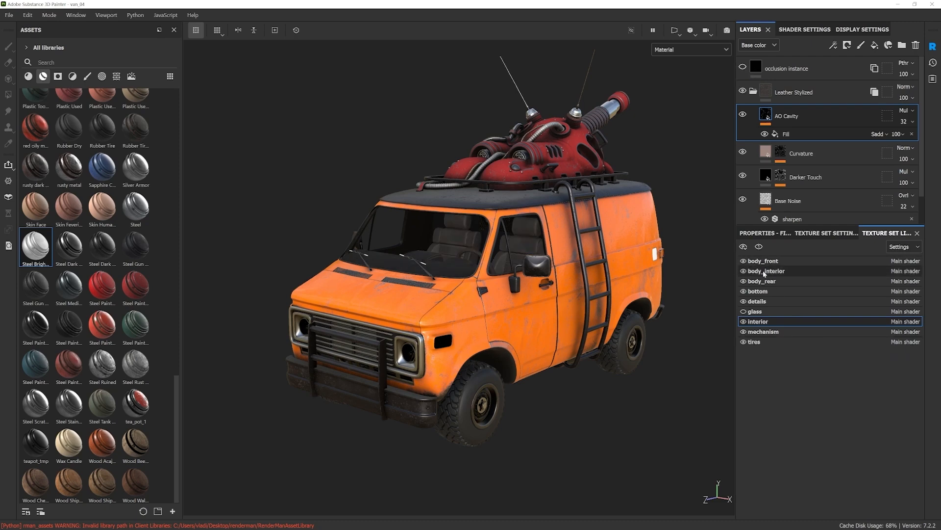
Step: Hide the occlusion instance layer in the body_interior texture set
{"action": "left_click", "coordinate": [755, 272]}
{"action": "left_click", "coordinate": [744, 67]}
{"action": "left_click_drag", "start_coordinate": [392, 358], "coordinate": [428, 342], "text": "alt"}
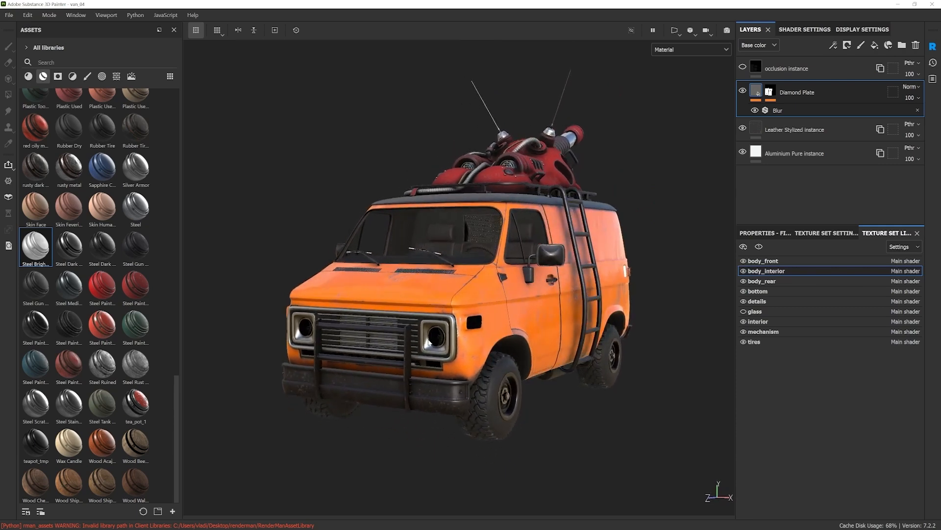
Step: Pick the headlight to activate the details texture set, and toggle the glass texture set's visibility to compare the headlights
{"action": "scroll", "coordinate": [428, 343], "scroll_direction": "up", "scroll_amount": 6}
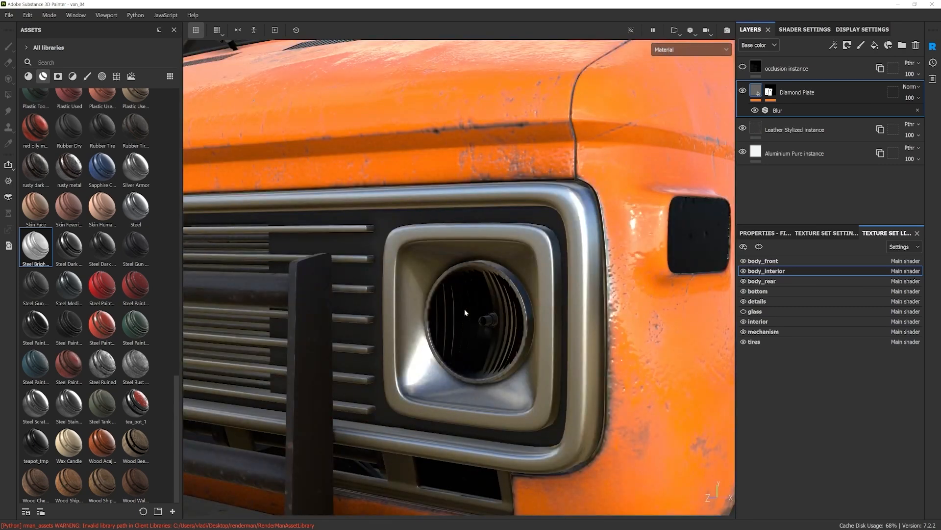
{"action": "right_click", "coordinate": [465, 312], "text": "ctrl+alt"}
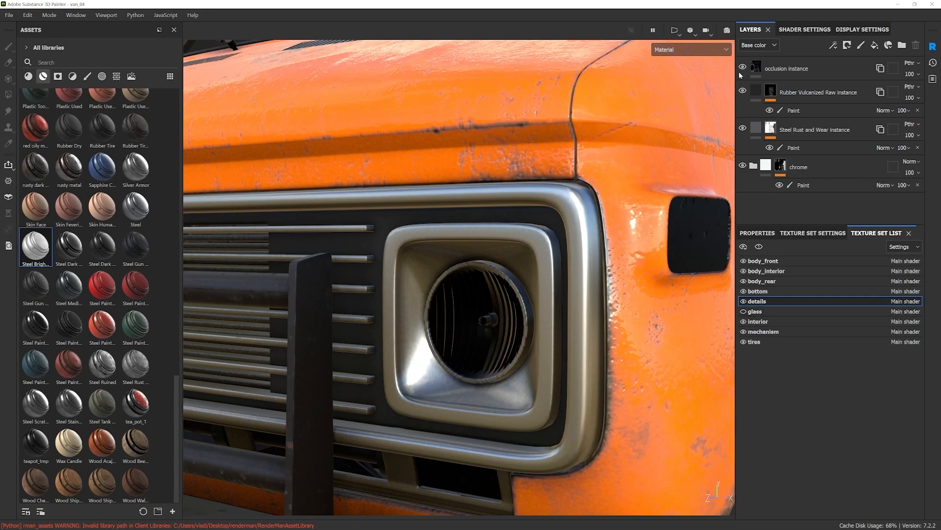
{"action": "scroll", "coordinate": [521, 341], "scroll_direction": "down", "scroll_amount": 6}
{"action": "left_click_drag", "start_coordinate": [443, 344], "coordinate": [506, 337], "text": "alt"}
{"action": "left_click", "coordinate": [744, 312]}
{"action": "left_click", "coordinate": [744, 312]}
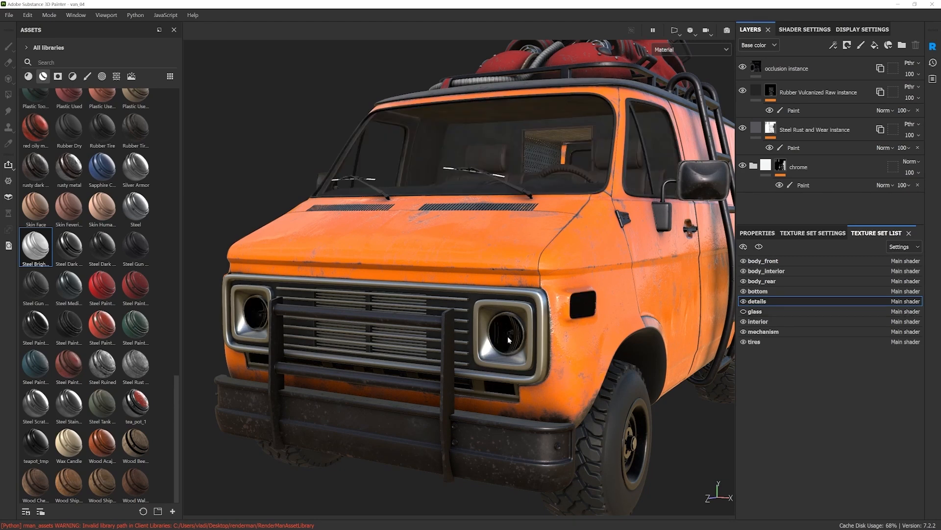
Step: Add a white mask with a paint effect to the occlusion instance layer in the details texture set
{"action": "left_click", "coordinate": [797, 69]}
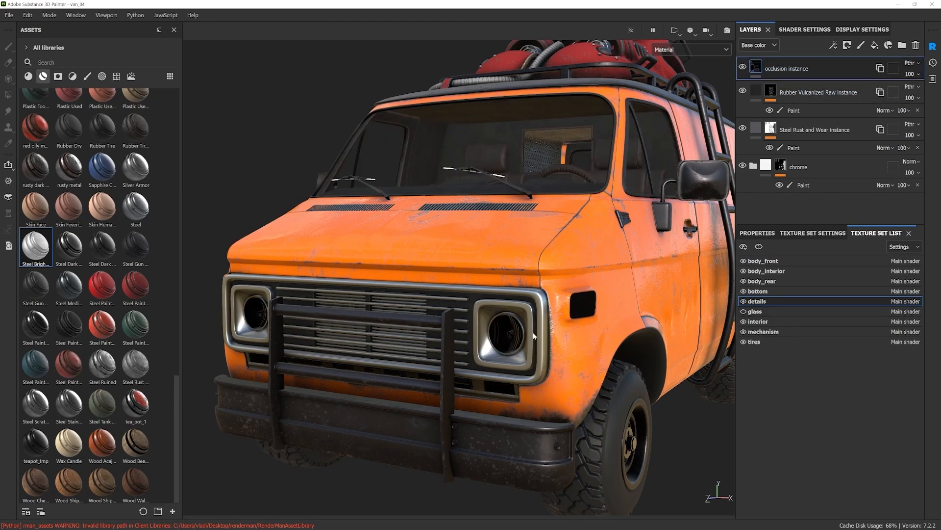
{"action": "right_click", "coordinate": [774, 72]}
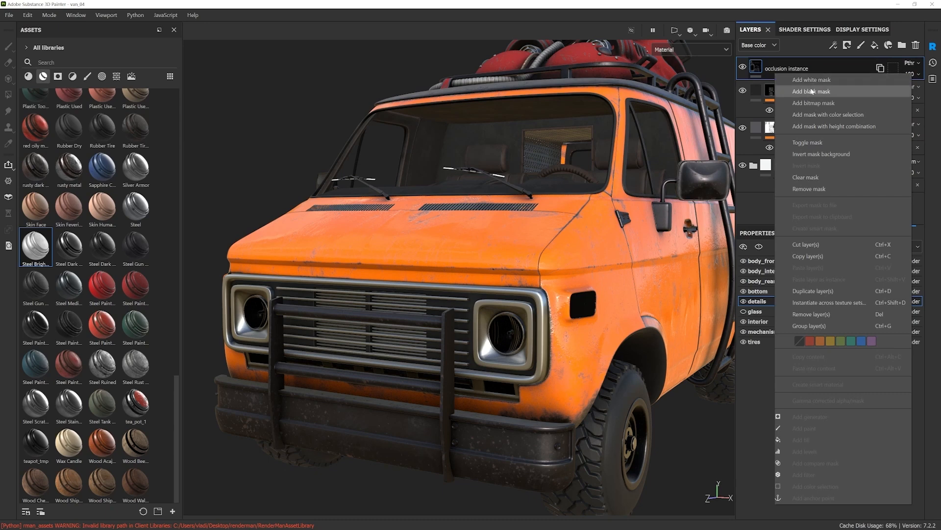
{"action": "left_click", "coordinate": [813, 80]}
{"action": "right_click", "coordinate": [770, 70]}
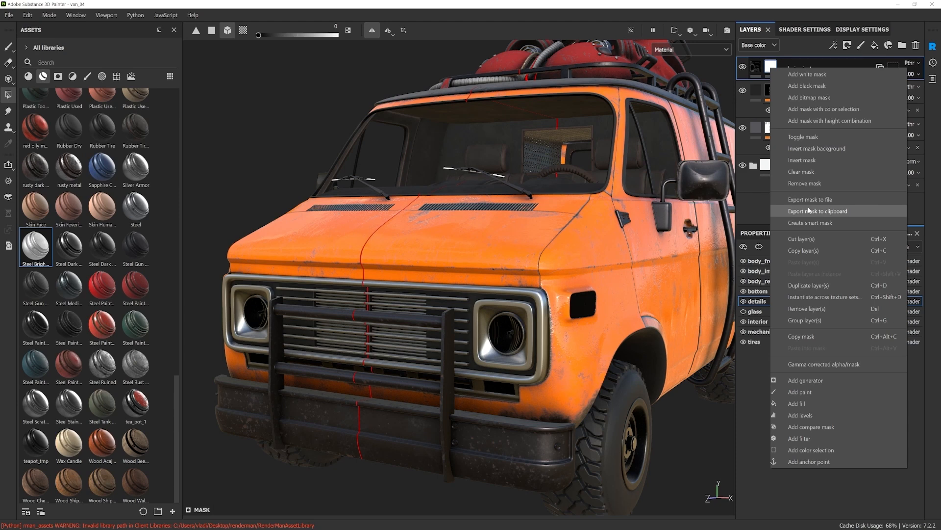
{"action": "left_click", "coordinate": [807, 392]}
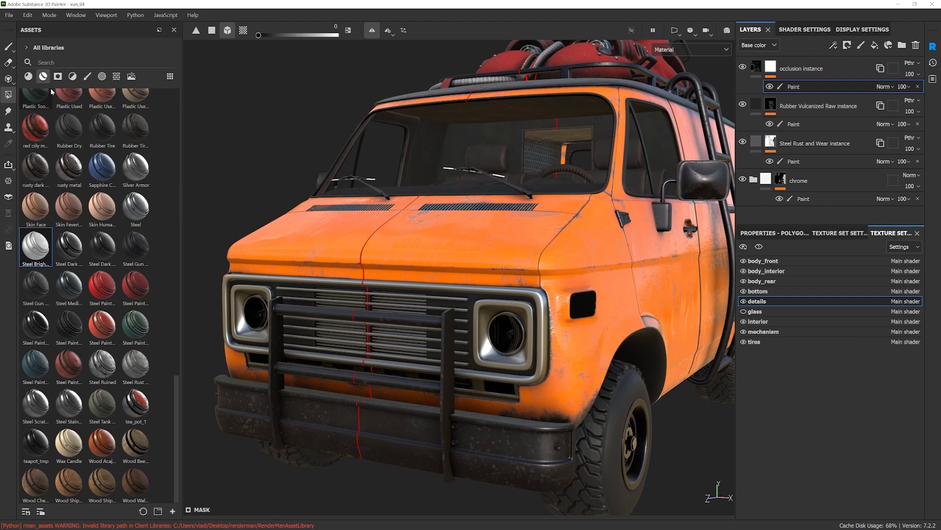
Step: Mask the occlusion off the headlight reflectors using Polygon Fill in mesh mode with value 0
{"action": "left_click", "coordinate": [228, 30]}
{"action": "left_click_drag", "start_coordinate": [509, 334], "coordinate": [491, 342], "text": "alt"}
{"action": "scroll", "coordinate": [515, 358], "scroll_direction": "up", "scroll_amount": 7}
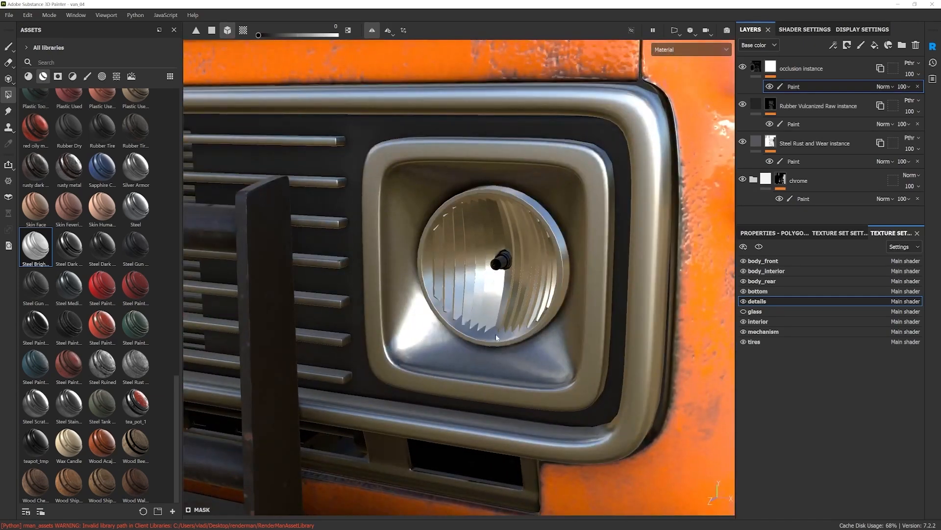
Step: Examine the whole van from the front and side with the occlusion removed from its headlights
{"action": "scroll", "coordinate": [496, 337], "scroll_direction": "down", "scroll_amount": 7}
{"action": "left_click_drag", "start_coordinate": [603, 299], "coordinate": [707, 278], "text": "alt"}
{"action": "scroll", "coordinate": [598, 269], "scroll_direction": "down", "scroll_amount": 2}
{"action": "left_click_drag", "start_coordinate": [382, 289], "coordinate": [389, 333], "text": "alt"}
{"action": "scroll", "coordinate": [390, 333], "scroll_direction": "down", "scroll_amount": 4}
{"action": "left_click_drag", "start_coordinate": [529, 314], "coordinate": [391, 260], "text": "alt"}
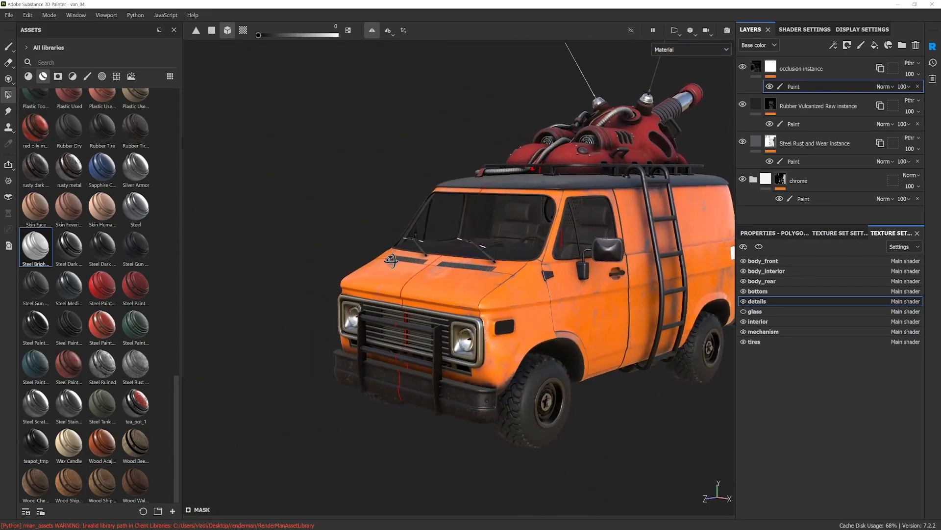
{"action": "scroll", "coordinate": [528, 285], "scroll_direction": "down", "scroll_amount": 3}
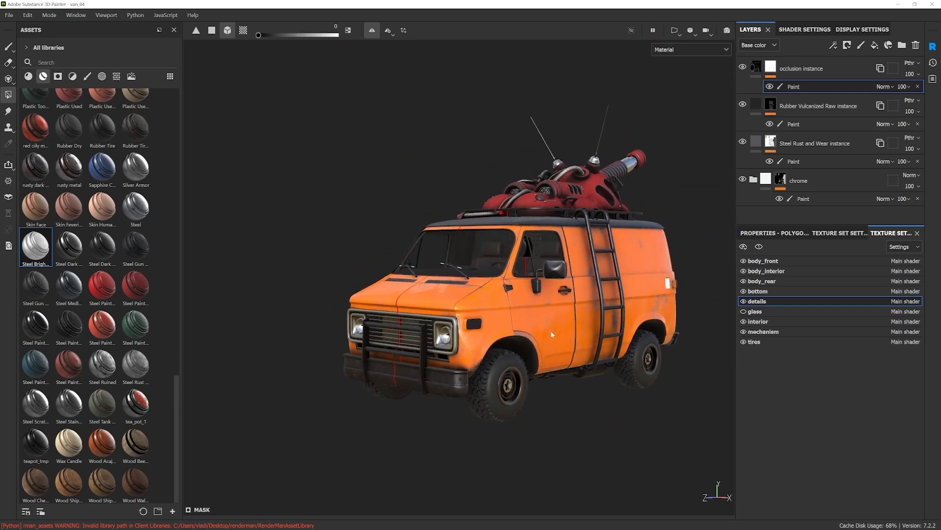
{"action": "scroll", "coordinate": [551, 335], "scroll_direction": "up", "scroll_amount": 3}
{"action": "middle_click_drag", "start_coordinate": [543, 354], "coordinate": [533, 307], "text": "alt"}
{"action": "mouse_move", "coordinate": [534, 307]}
{"action": "left_mouse_down", "text": "alt"}
{"action": "mouse_move", "coordinate": [490, 314]}
{"action": "mouse_move", "coordinate": [541, 321]}
{"action": "left_mouse_up", "text": "alt"}
{"action": "scroll", "coordinate": [543, 323], "scroll_direction": "down", "scroll_amount": 2}
{"action": "middle_click_drag", "start_coordinate": [555, 267], "coordinate": [556, 311], "text": "alt"}
{"action": "left_click_drag", "start_coordinate": [556, 311], "coordinate": [579, 293], "text": "alt"}
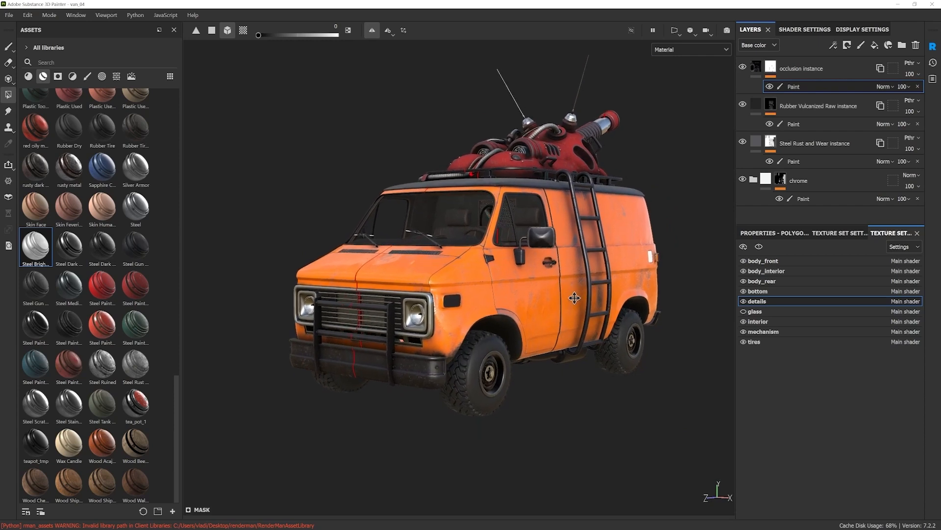
{"action": "middle_click_drag", "start_coordinate": [575, 298], "coordinate": [572, 307]}
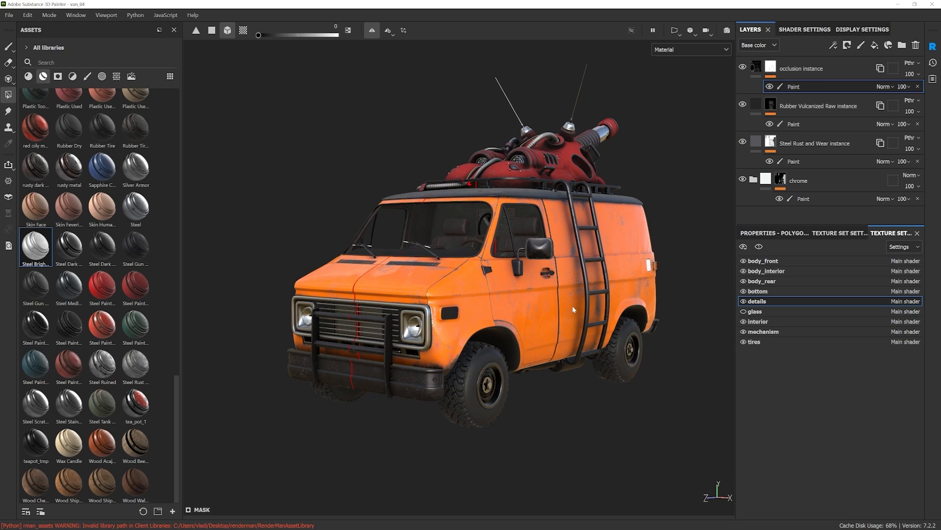
{"action": "mouse_move", "coordinate": [573, 305]}
{"action": "left_mouse_down", "text": "alt"}
{"action": "mouse_move", "coordinate": [552, 301]}
{"action": "mouse_move", "coordinate": [562, 303]}
{"action": "left_mouse_up", "text": "alt"}
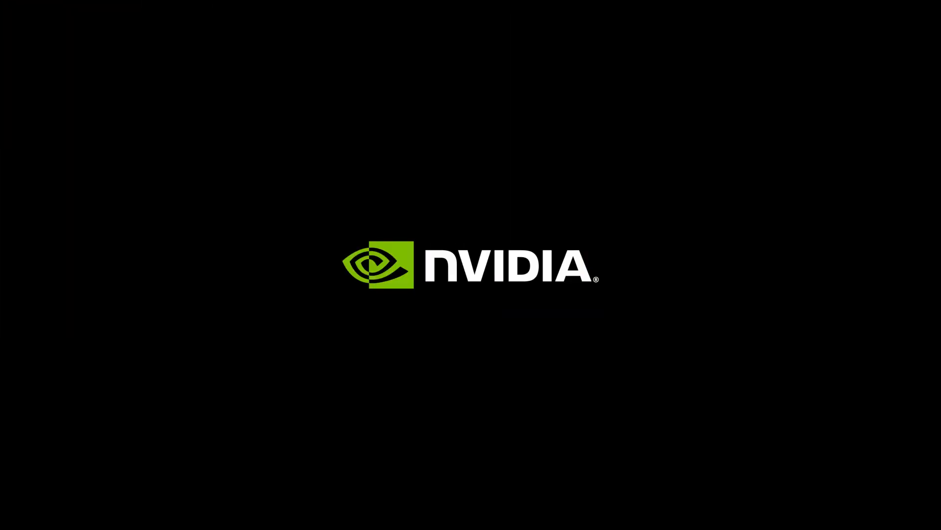